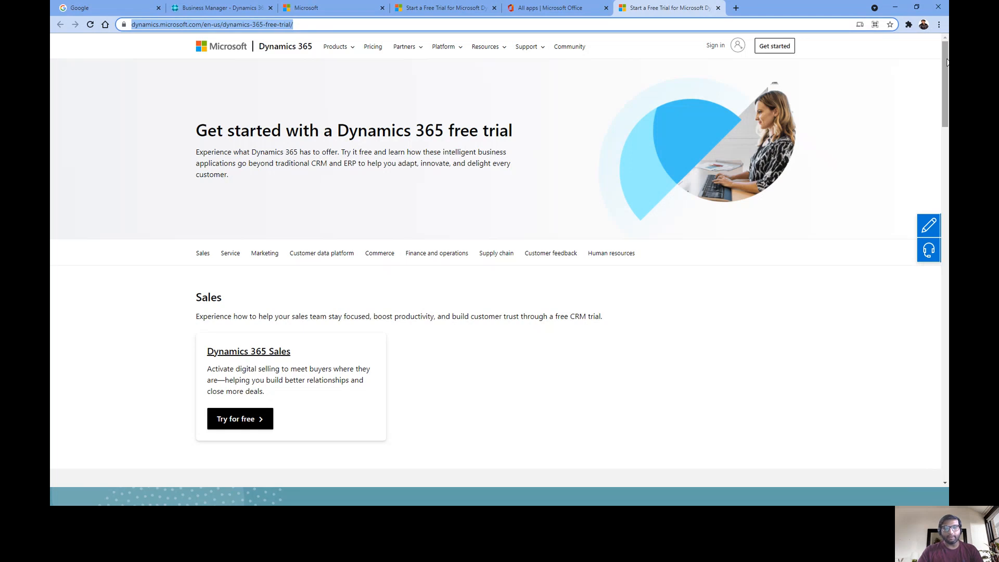
Step: Start the free trial sign-up for Dynamics 365 Business Central from the Finance and operations section
click(945, 63)
drag(945, 62, 938, 99)
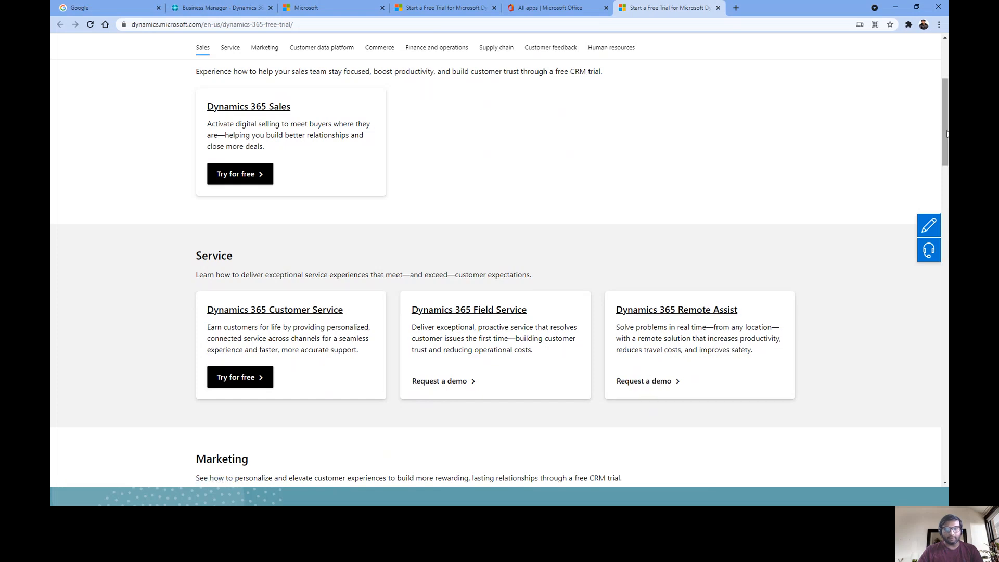
drag(946, 134, 929, 297)
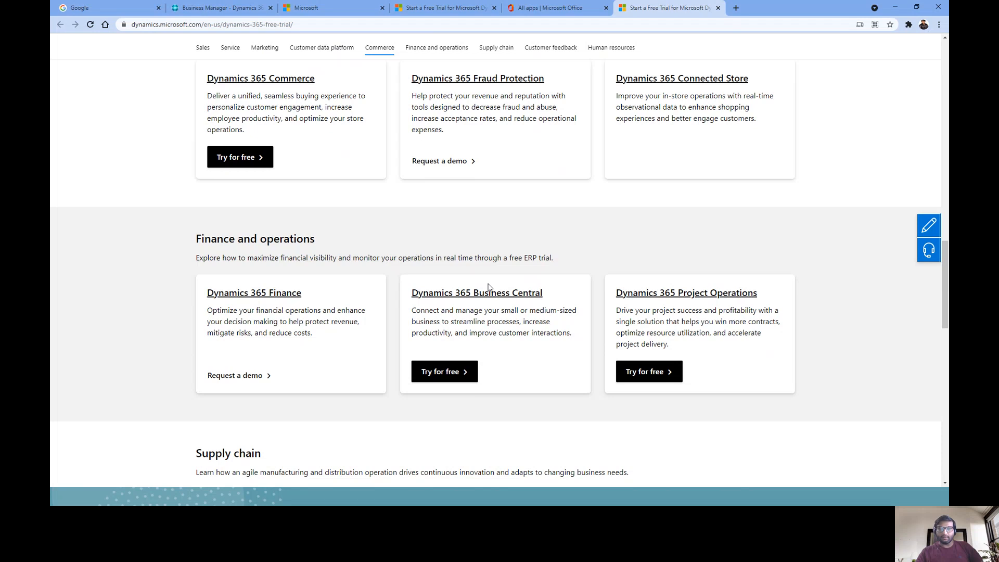
click(447, 374)
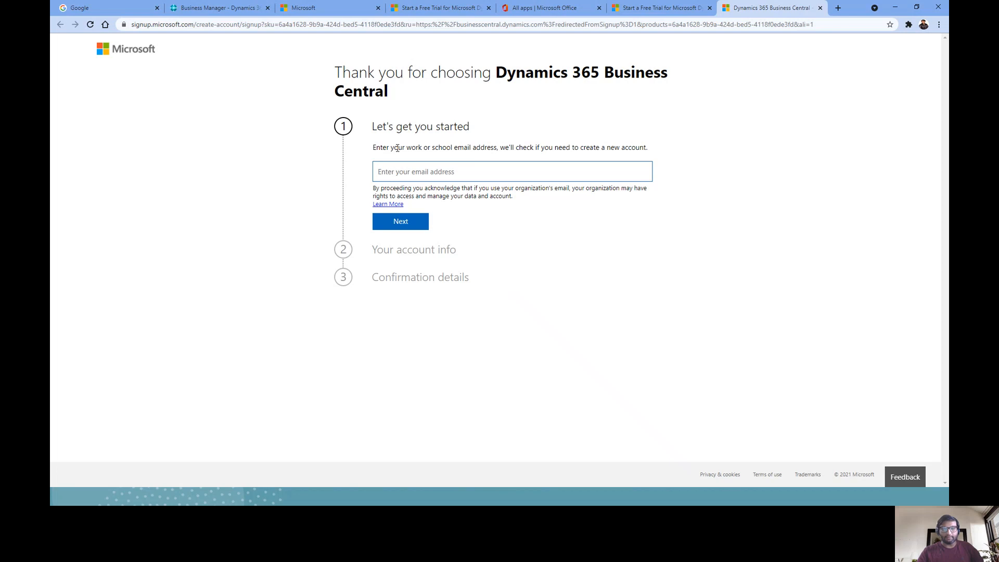
drag(398, 148, 491, 149)
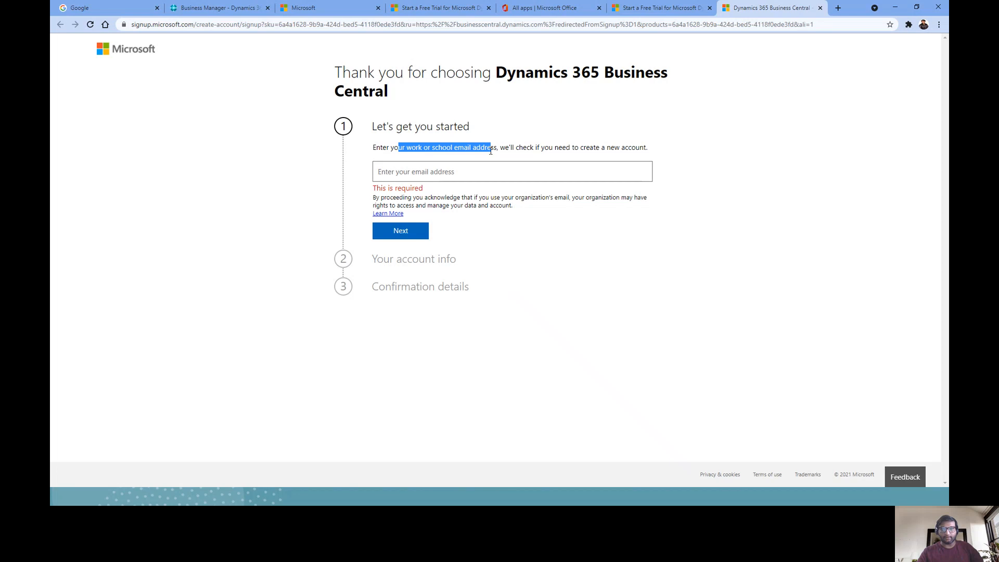
click(439, 172)
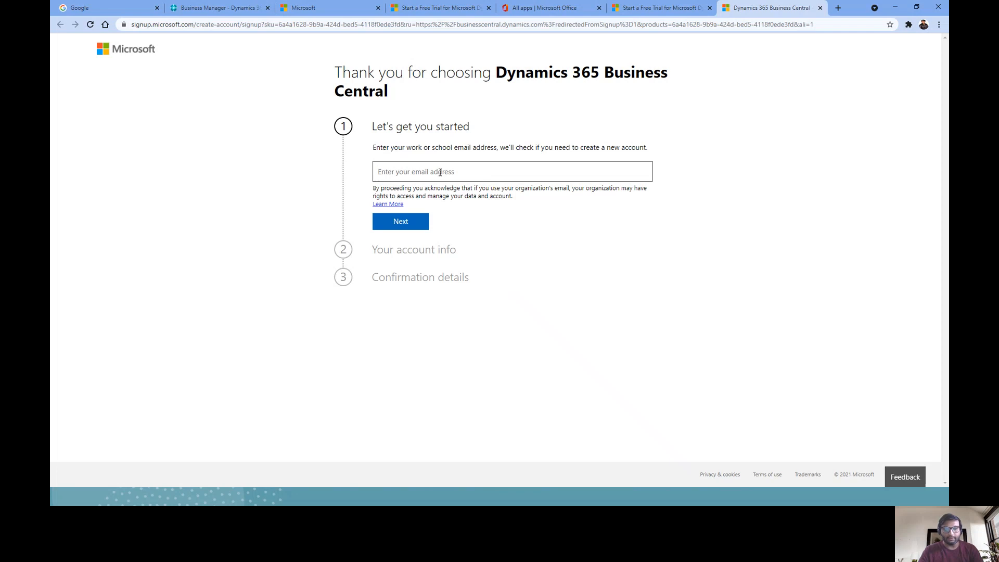
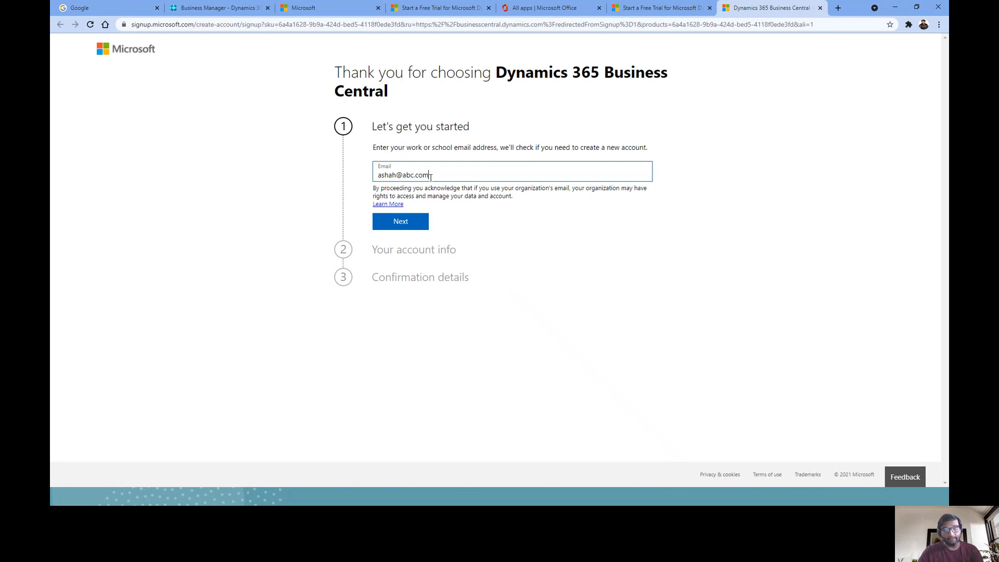
drag(431, 175, 403, 175)
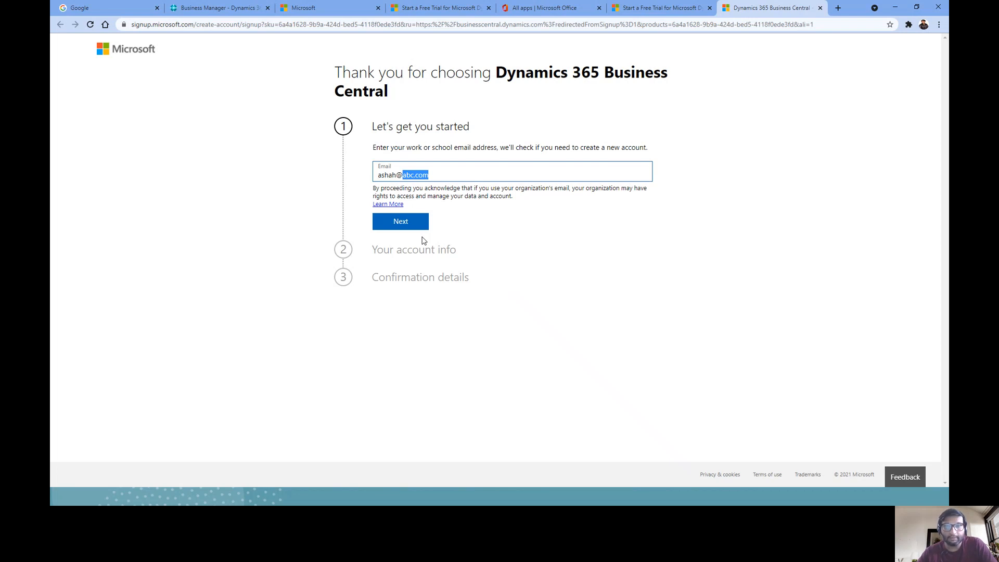
text(on)
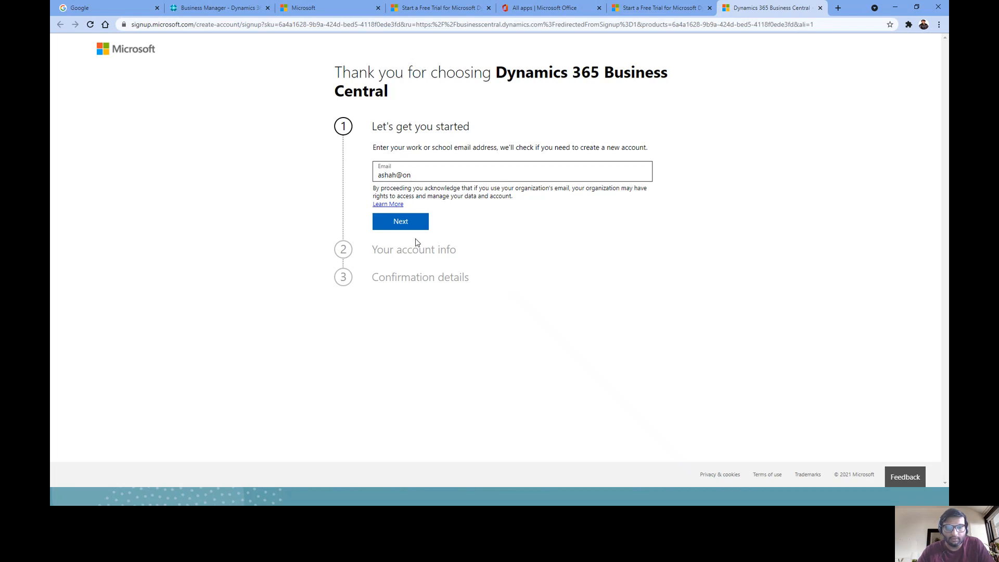
text(microsoft.com)
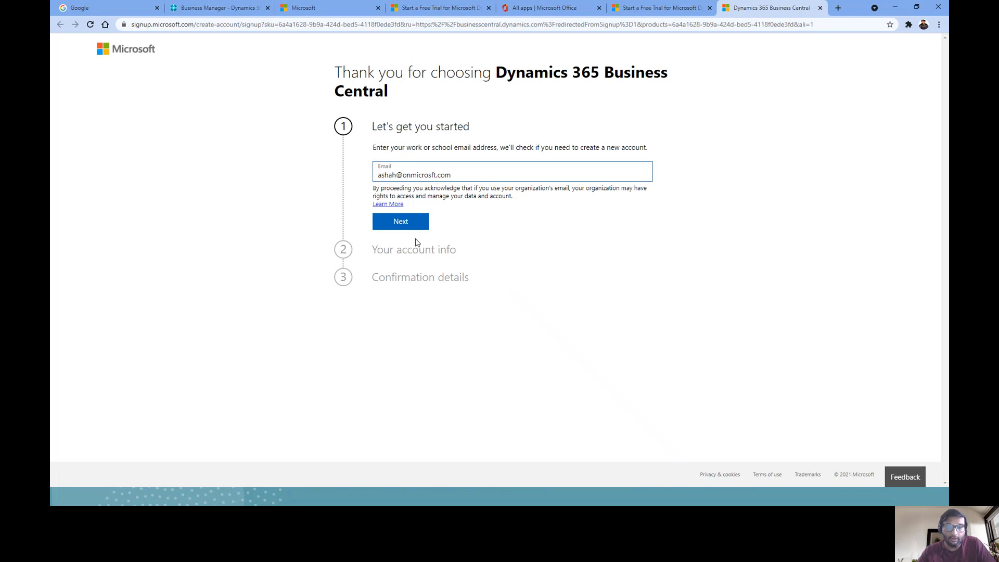
key(BackSpace)
key(BackSpace)
key(BackSpace)
key(BackSpace)
key(BackSpace)
key(BackSpace)
key(BackSpace)
key(BackSpace)
key(BackSpace)
key(BackSpace)
key(BackSpace)
key(BackSpace)
key(BackSpace)
key(BackSpace)
key(BackSpace)
key(BackSpace)
key(BackSpace)
key(BackSpace)
key(BackSpace)
key(BackSpace)
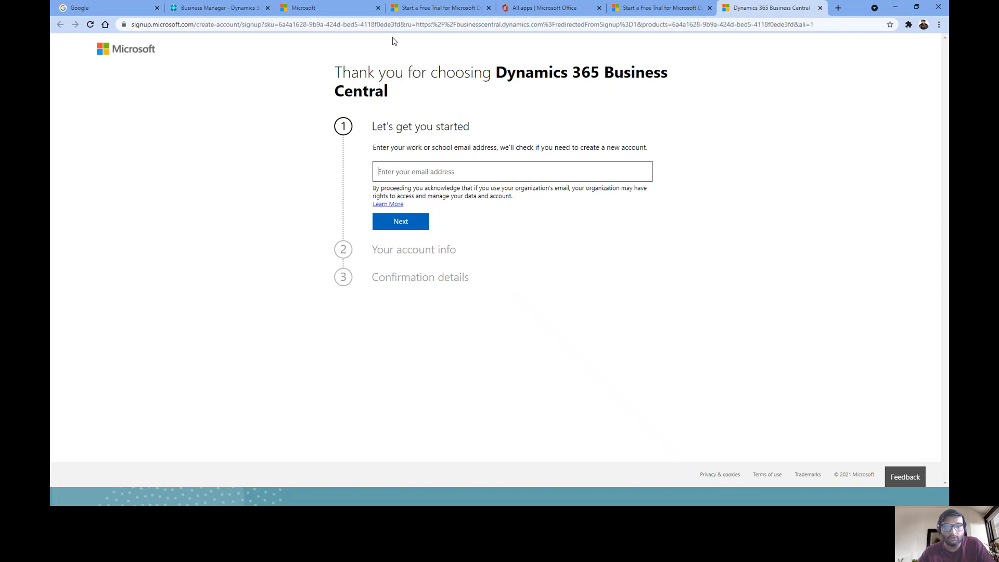
Step: Switch to the Office 365 E3 sign-up page and review its trial highlights and other benefits
click(429, 6)
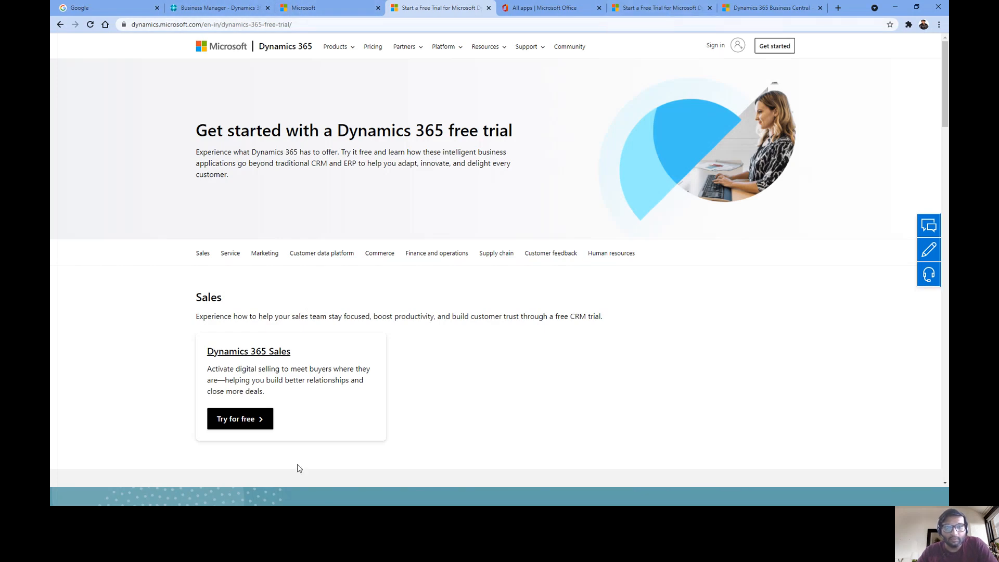
click(341, 8)
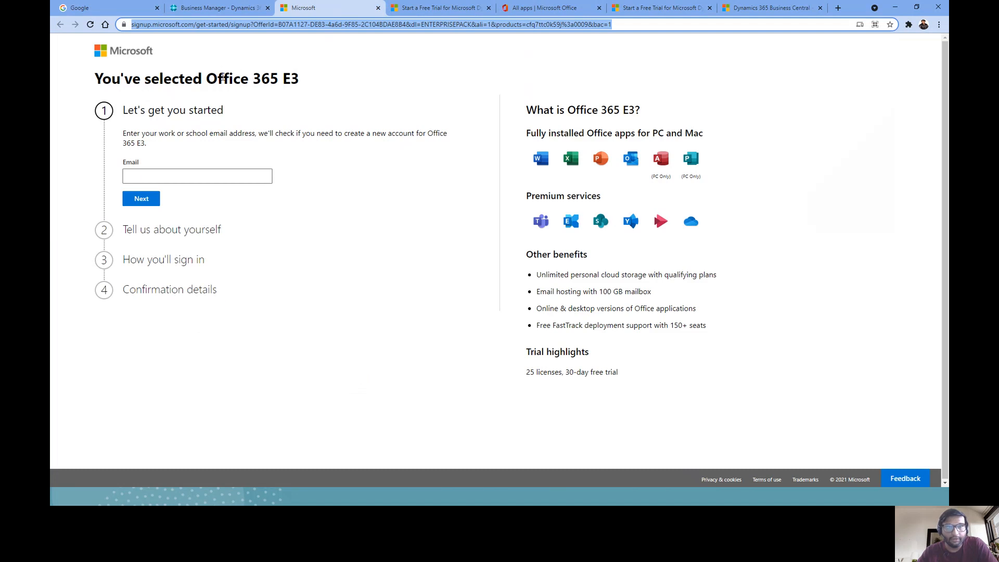
drag(207, 78, 280, 74)
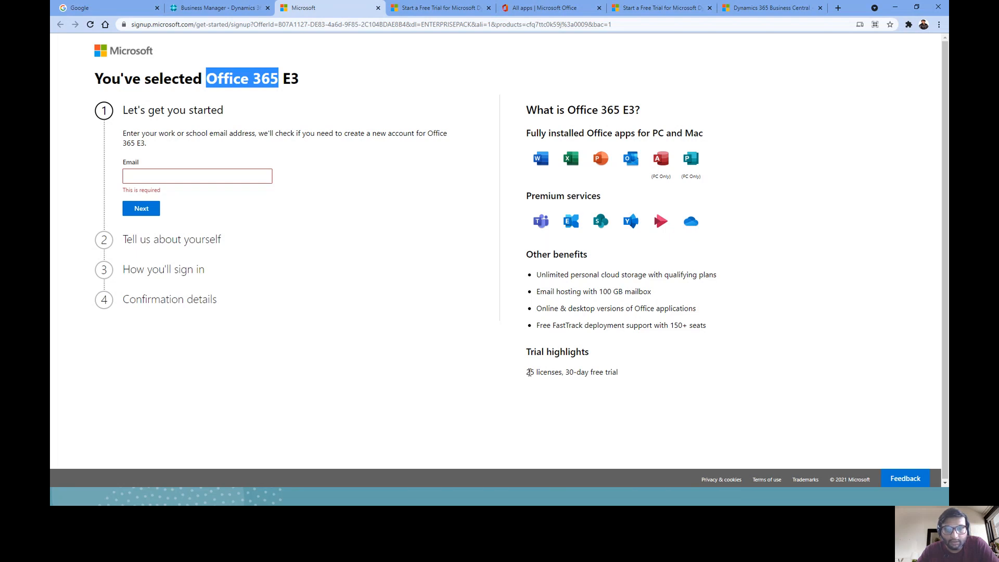
drag(529, 372, 620, 373)
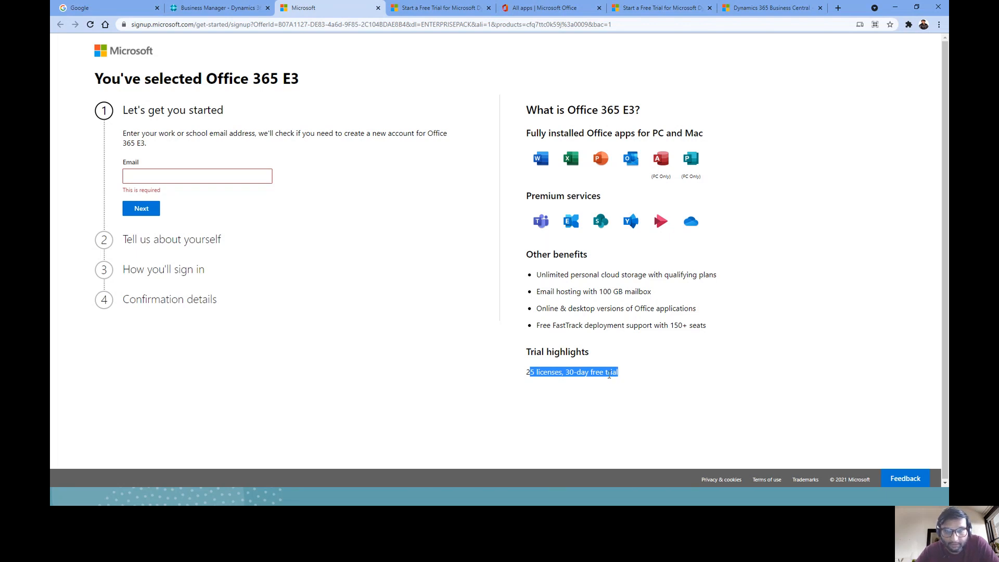
click(609, 374)
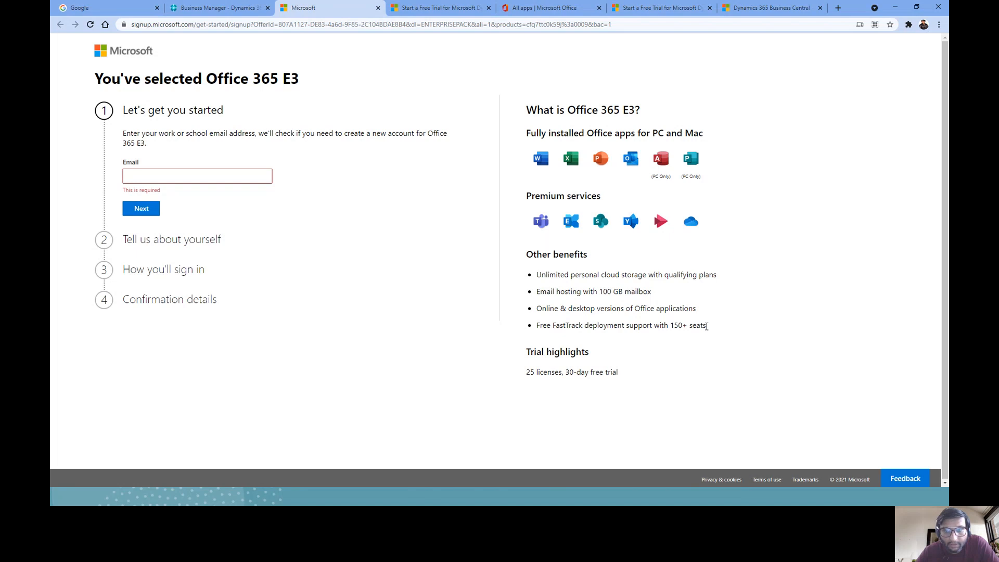
drag(711, 327, 624, 321)
drag(589, 290, 528, 275)
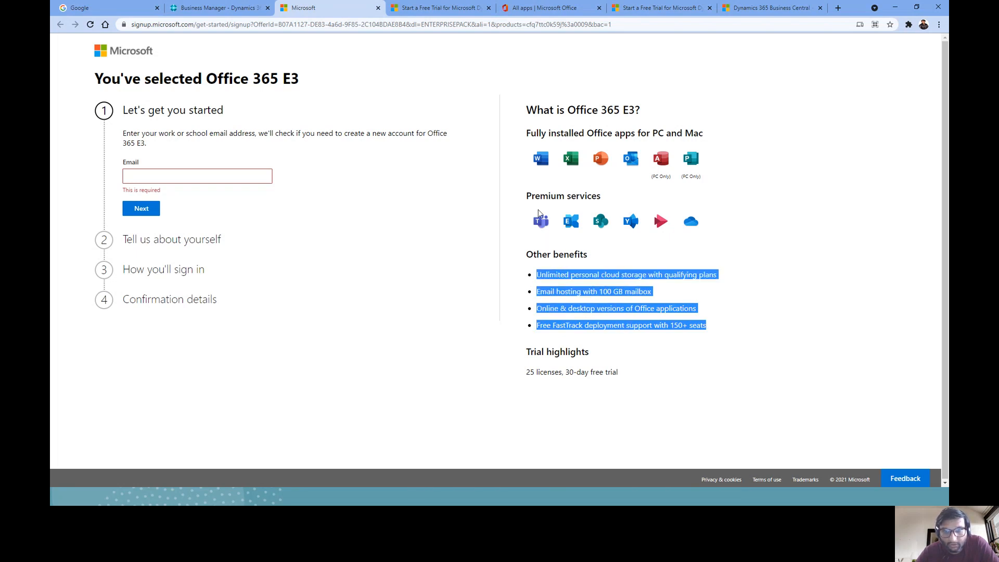
click(590, 373)
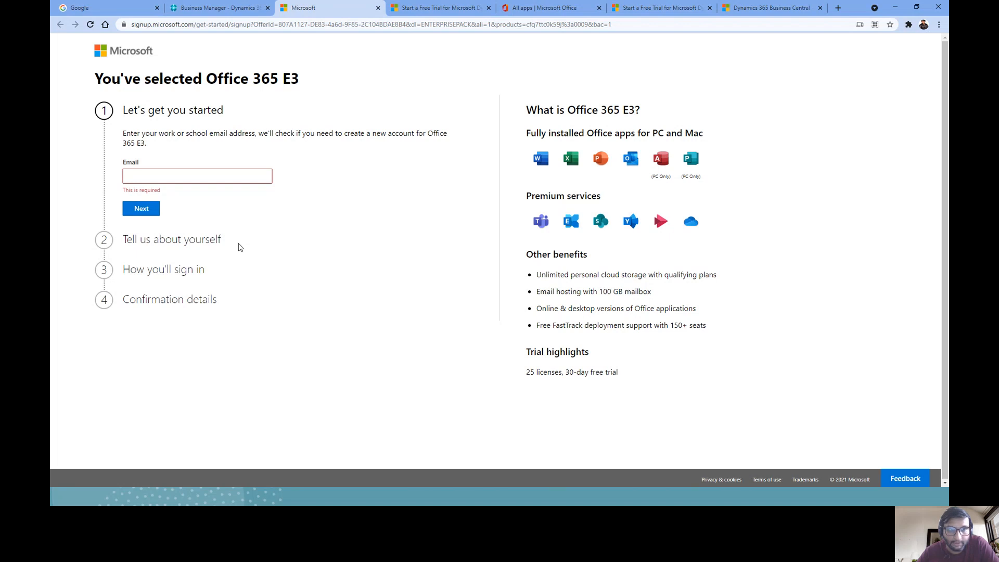
Step: Submit a work email address for the Office 365 E3 trial and choose to create a new account instead
click(202, 177)
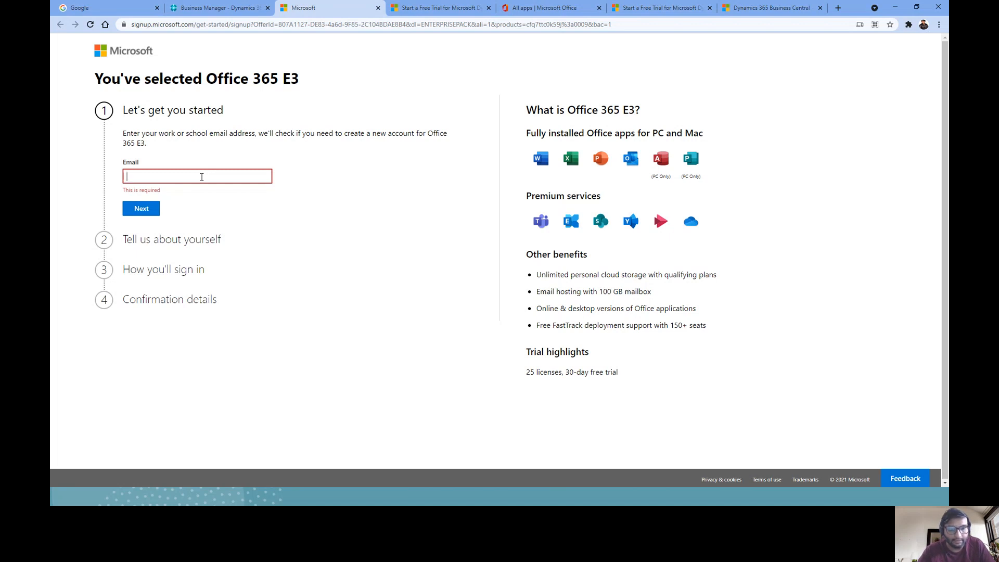
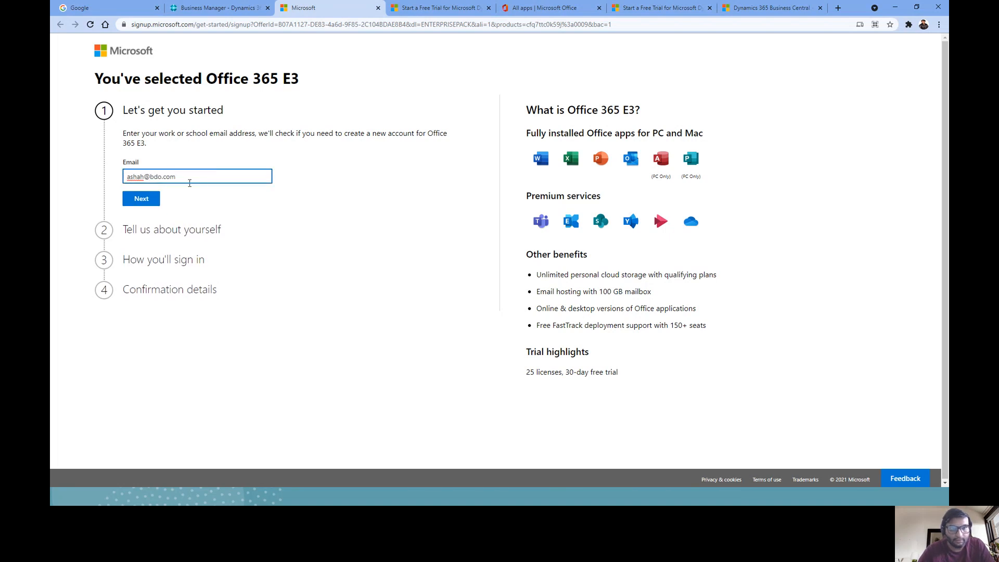
click(145, 199)
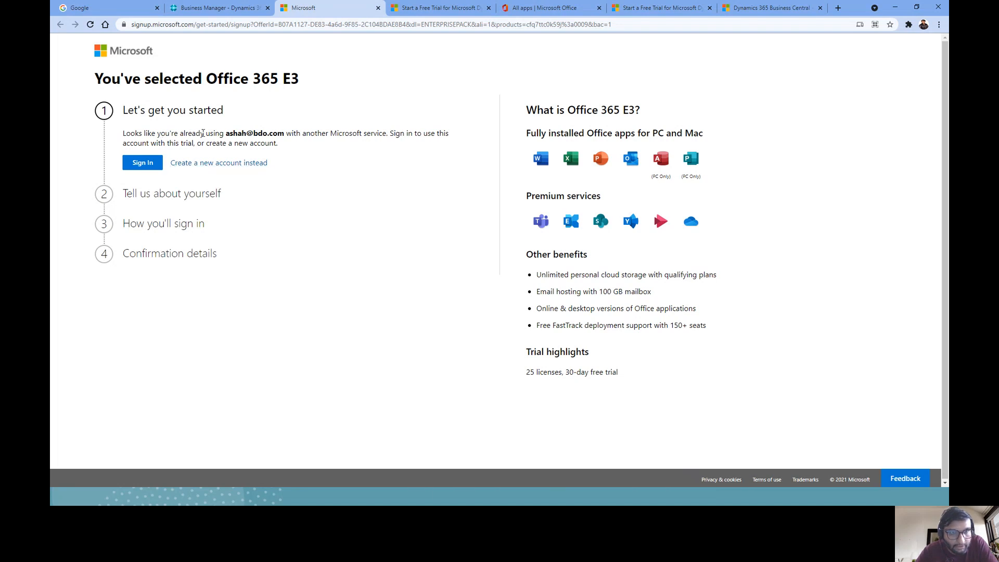
click(205, 163)
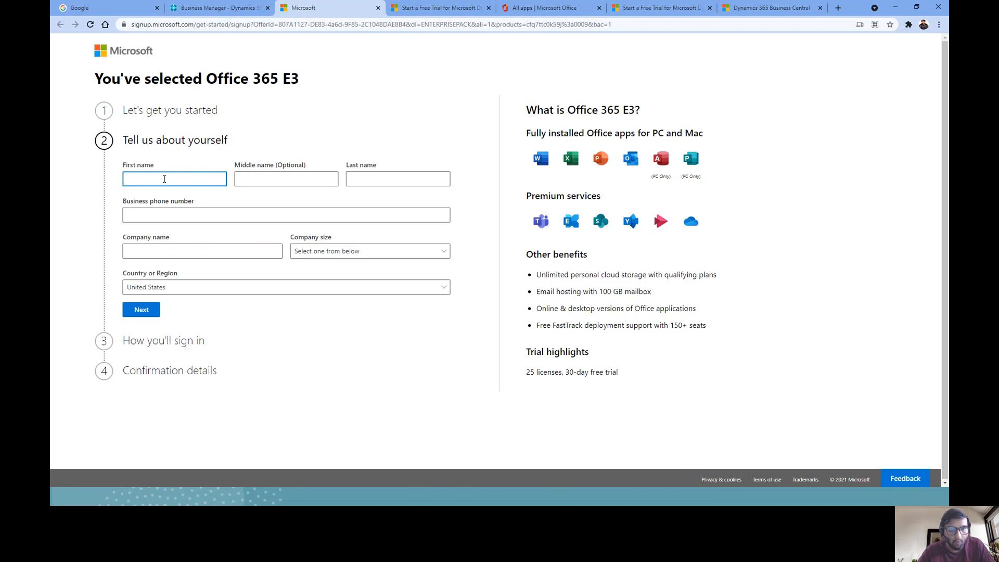
Step: Enter D365 as the first name and BizApps as the last name
text(D)
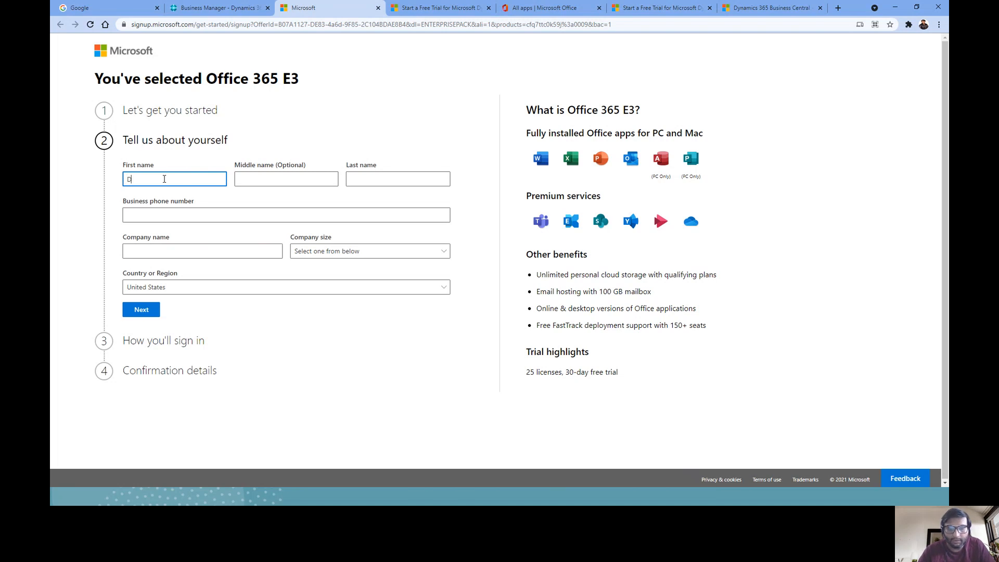
text(365)
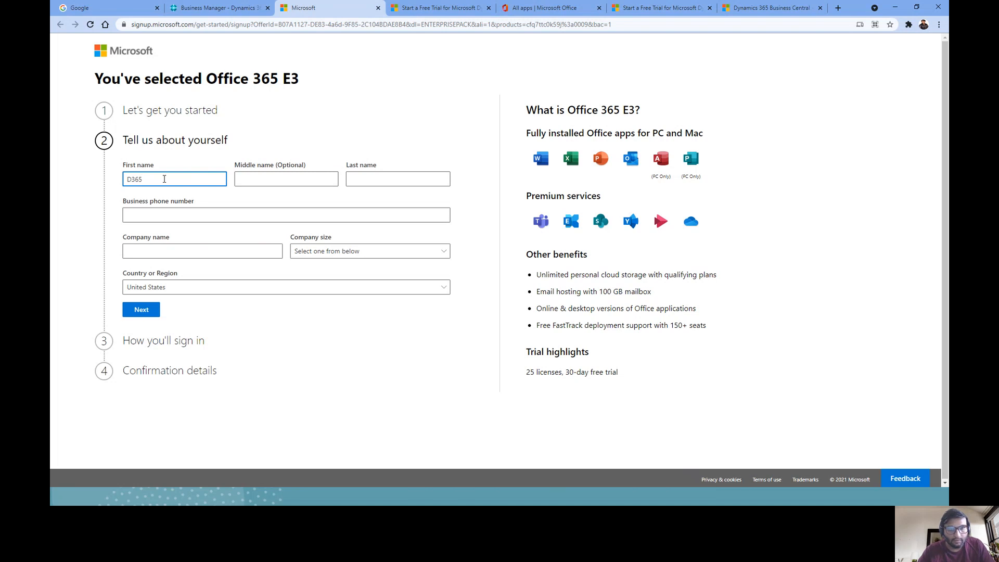
key(Tab)
key(Tab)
text(DEMO)
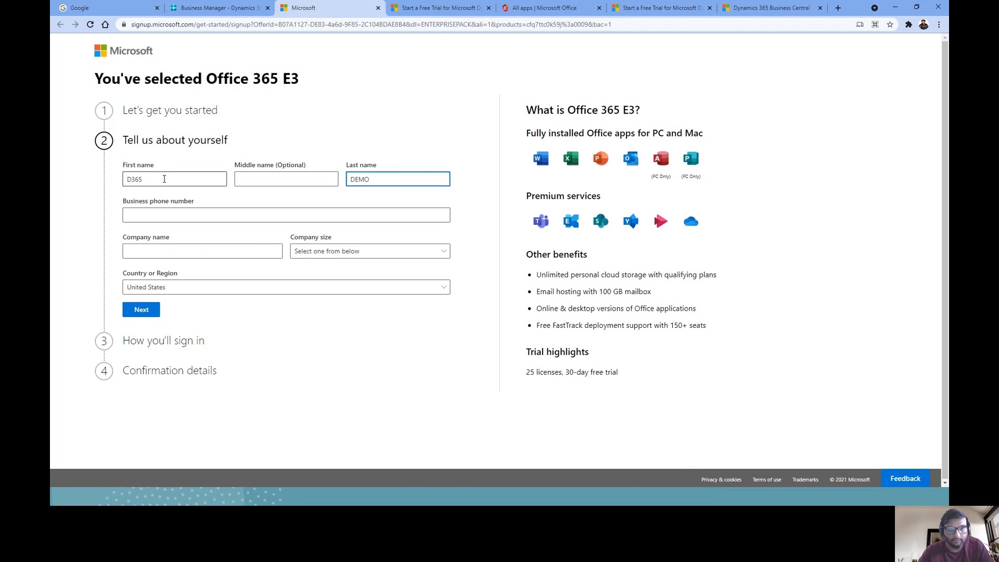
key(BackSpace)
key(BackSpace)
key(BackSpace)
text(BizApp)
Step: Fill in the business phone number and enter DynamicPower101 as the company name
click(143, 212)
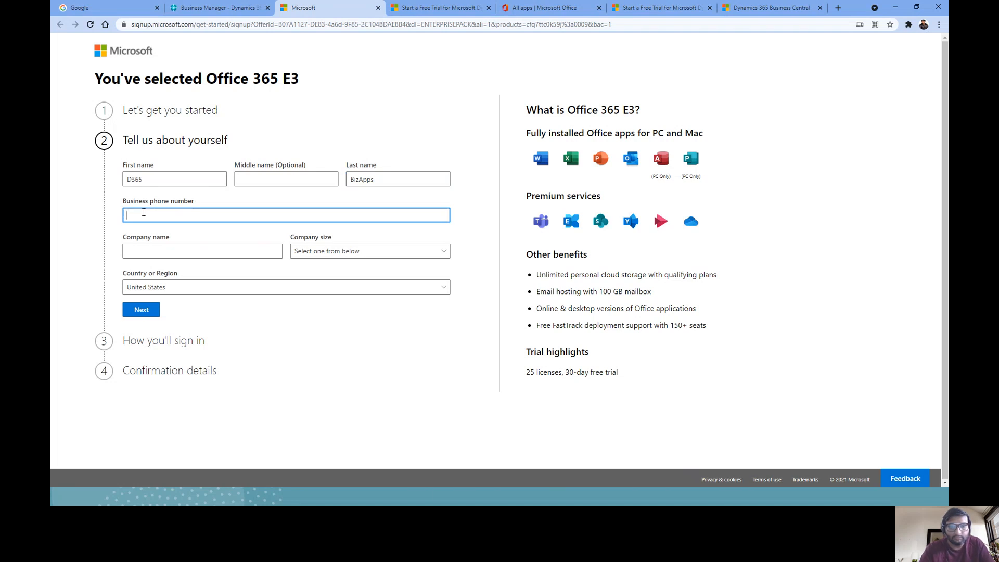
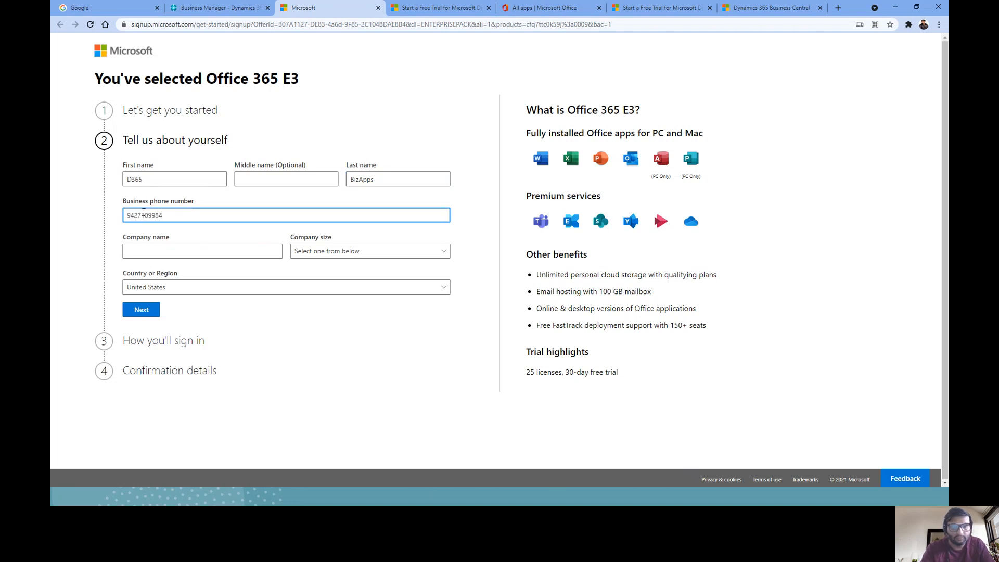
key(Tab)
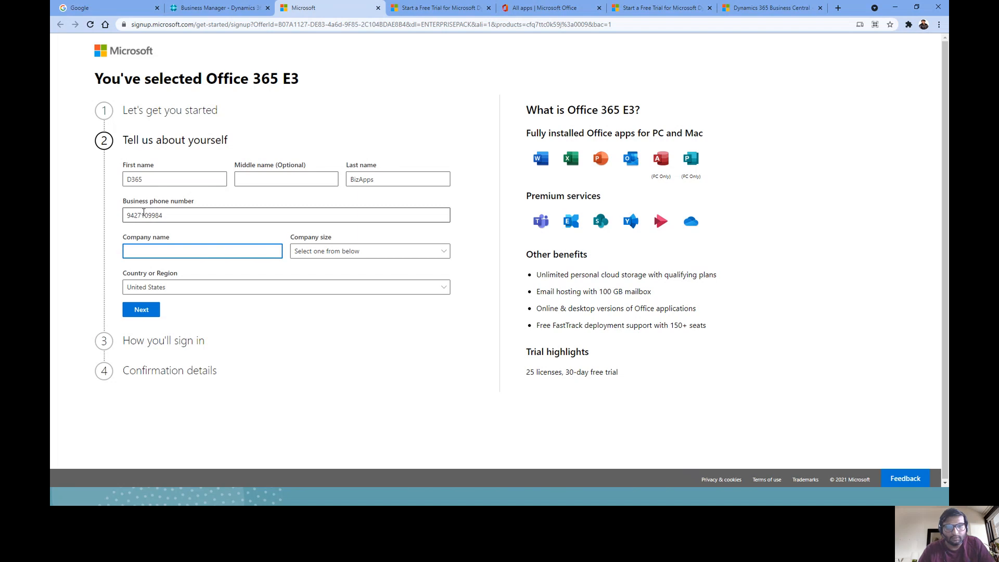
text(Dyn)
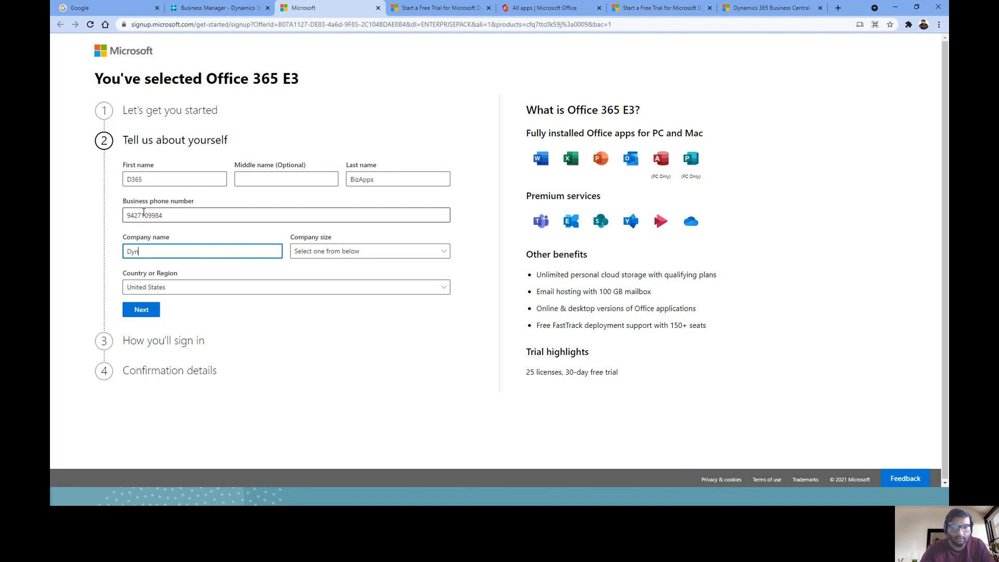
text(amicPower101)
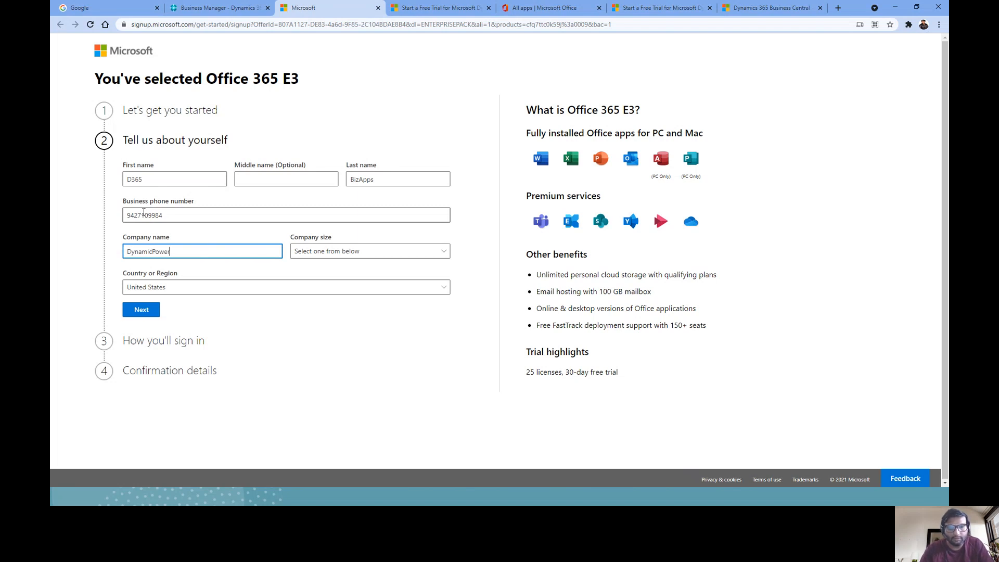
Step: Set the country to India and the company size to 250-999 people, and submit the personal details
click(170, 289)
key(d)
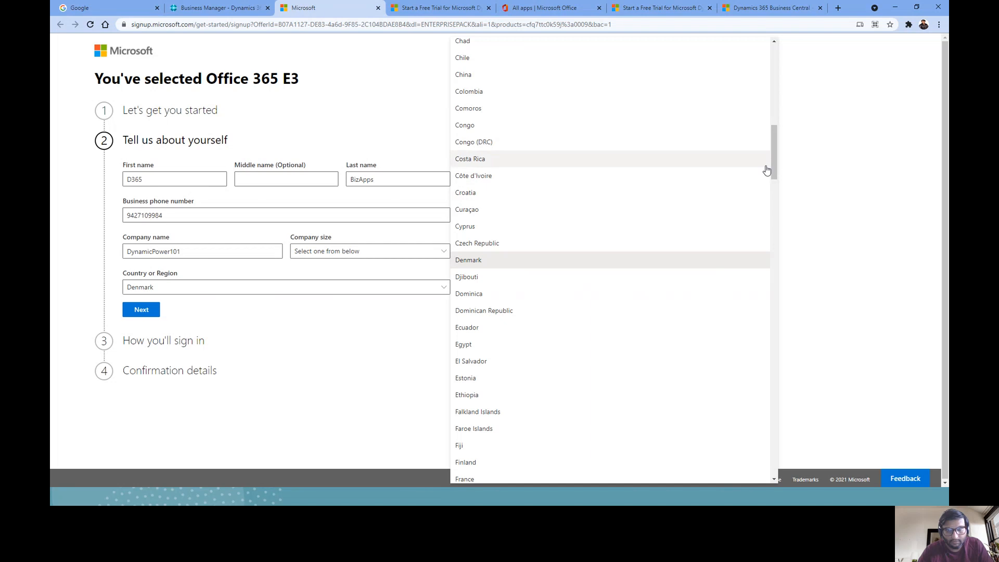
drag(774, 171, 775, 239)
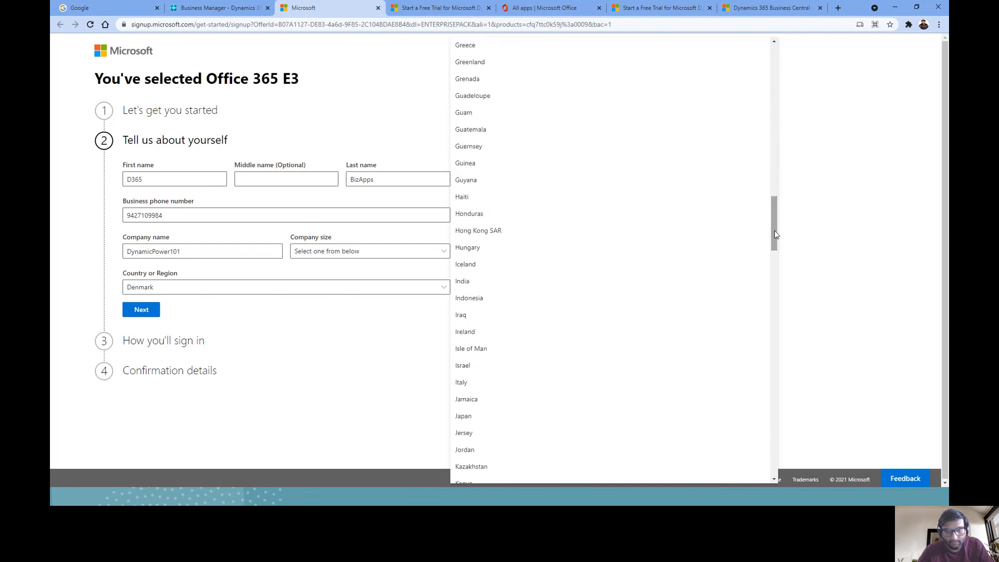
click(612, 285)
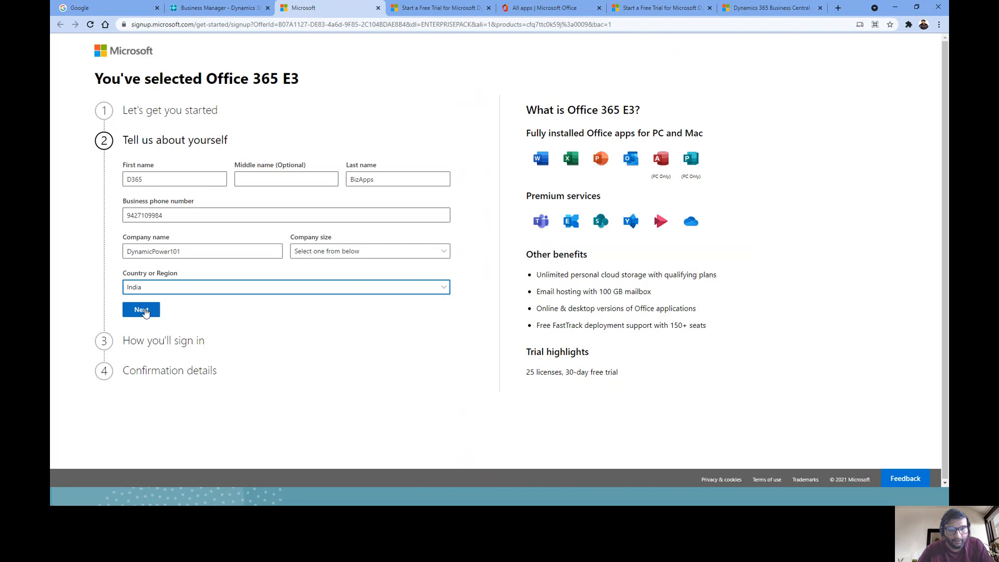
click(312, 260)
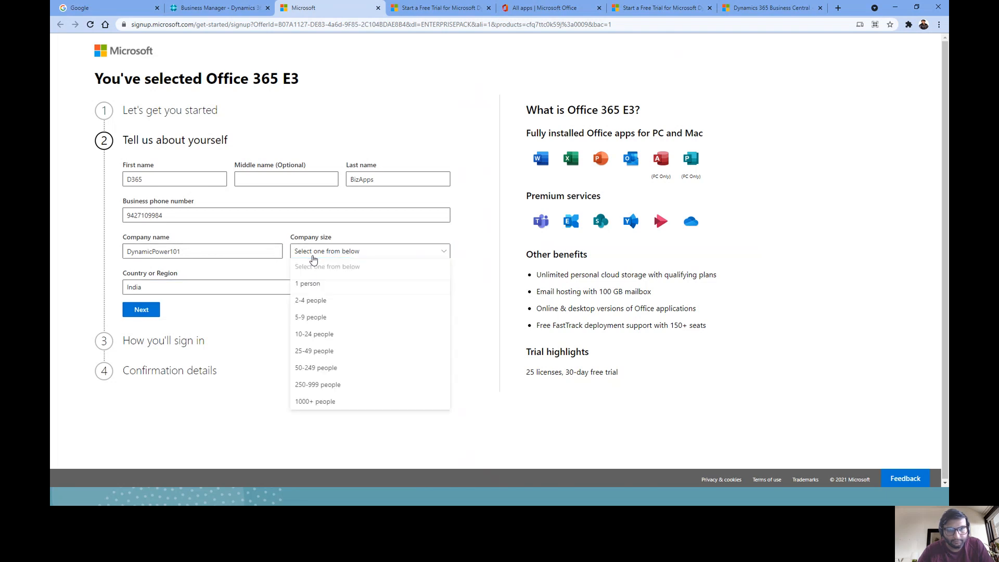
click(321, 391)
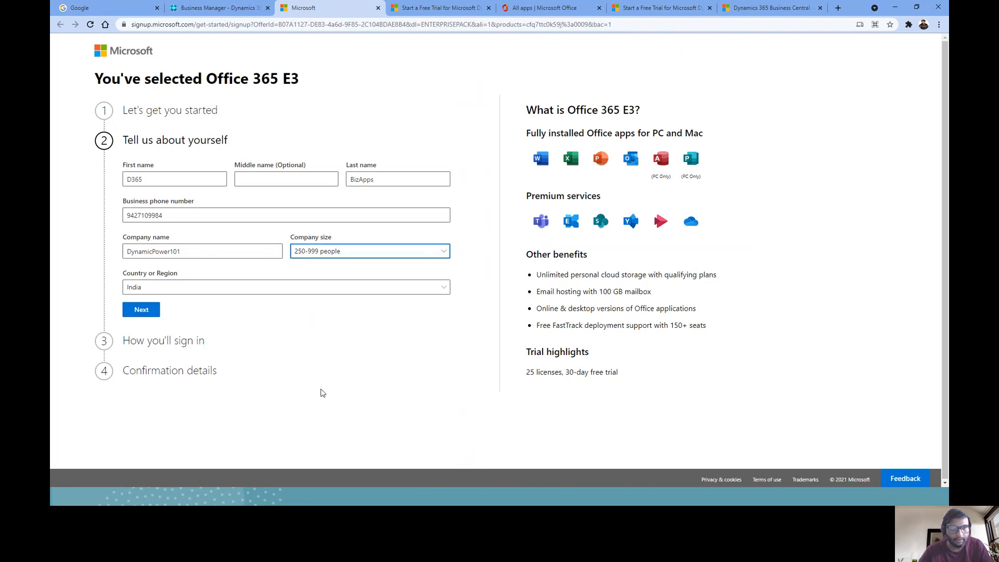
click(141, 312)
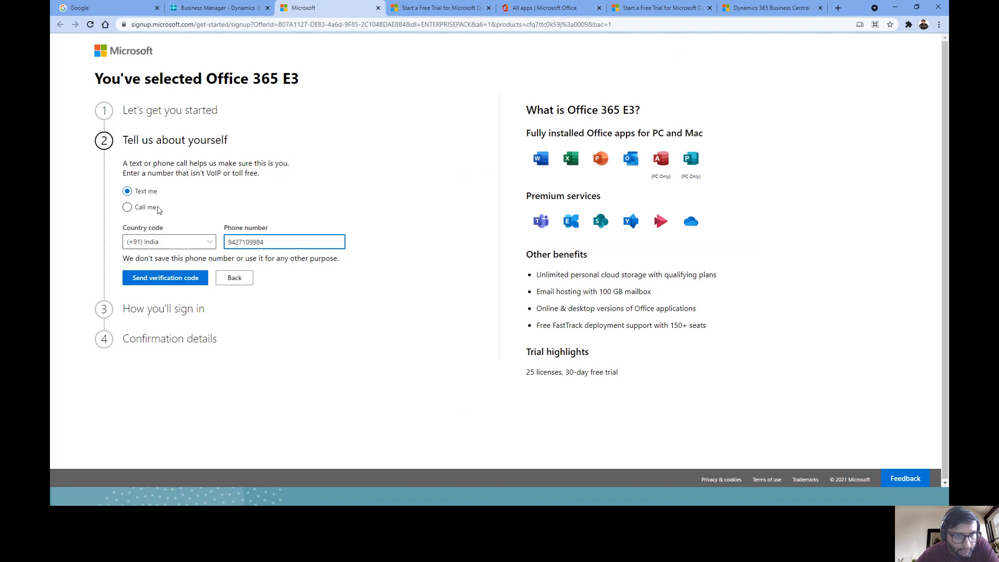
Step: Try to get the verification code by text message, requesting it twice
click(162, 280)
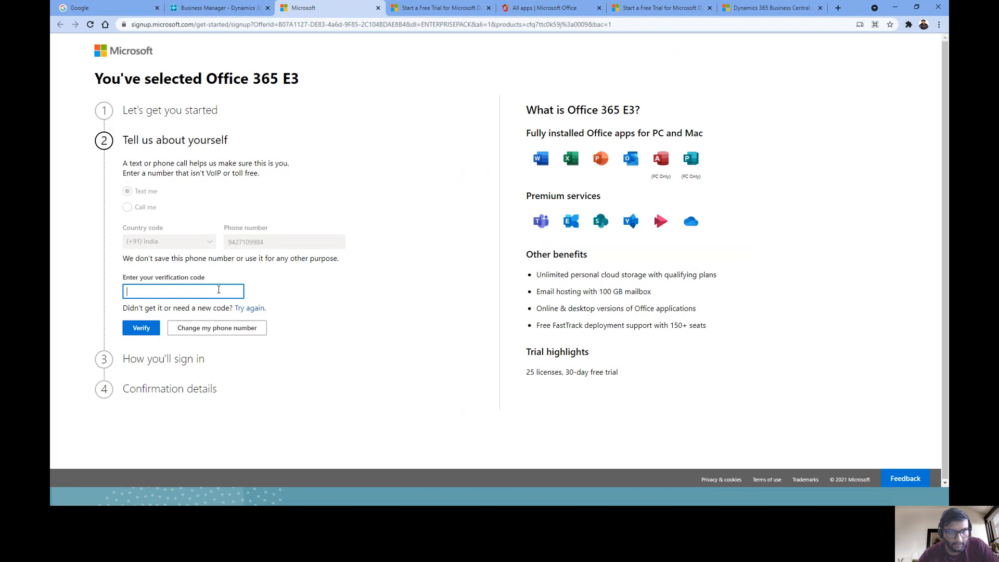
click(257, 325)
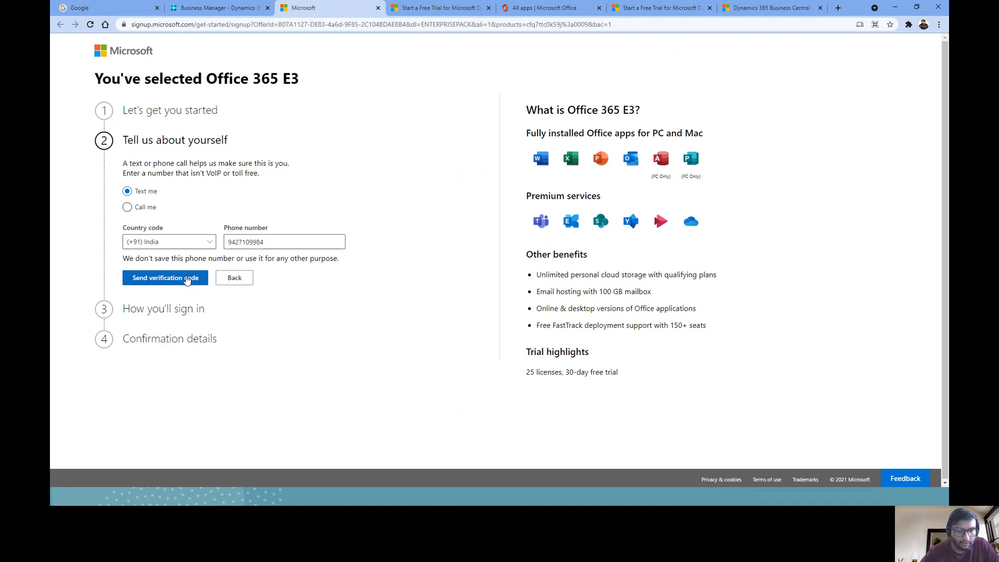
click(186, 279)
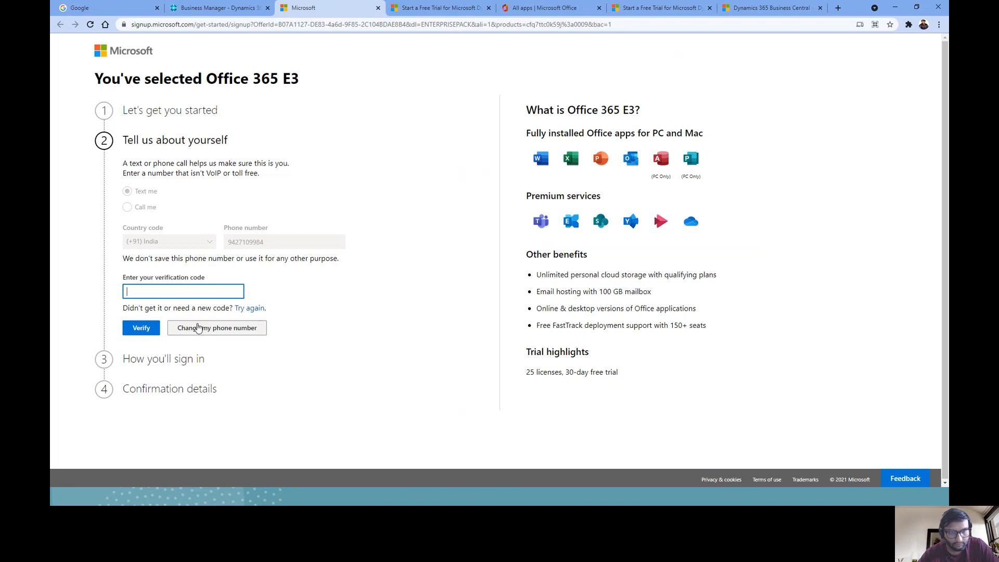
click(250, 309)
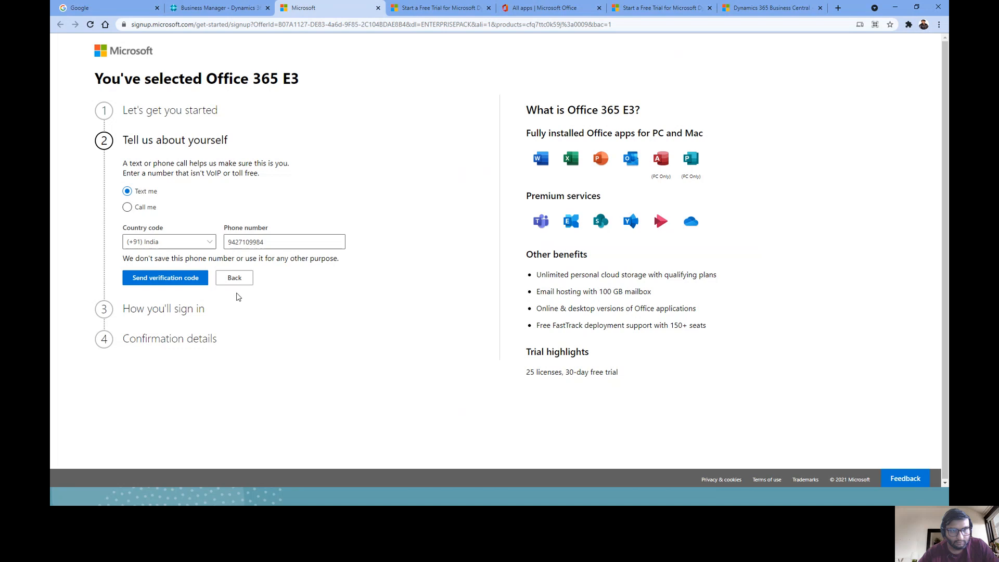
Step: Request the verification code by phone call, enter the received code and verify the phone number
click(142, 210)
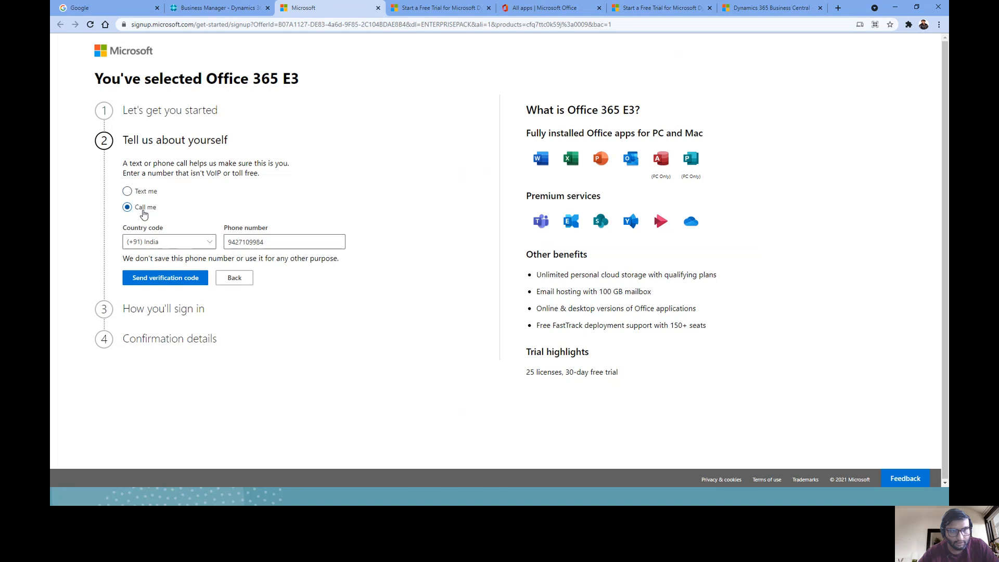
click(183, 278)
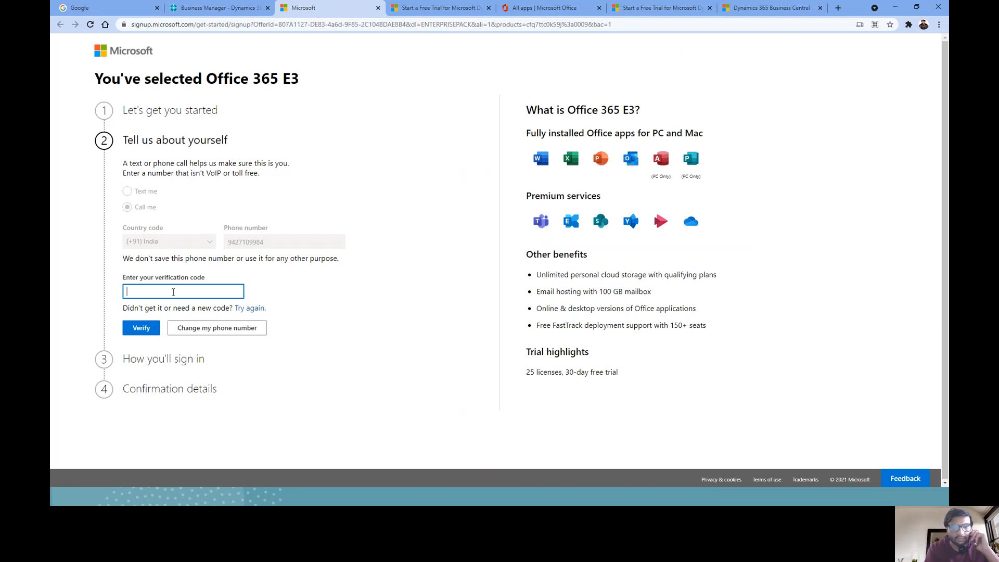
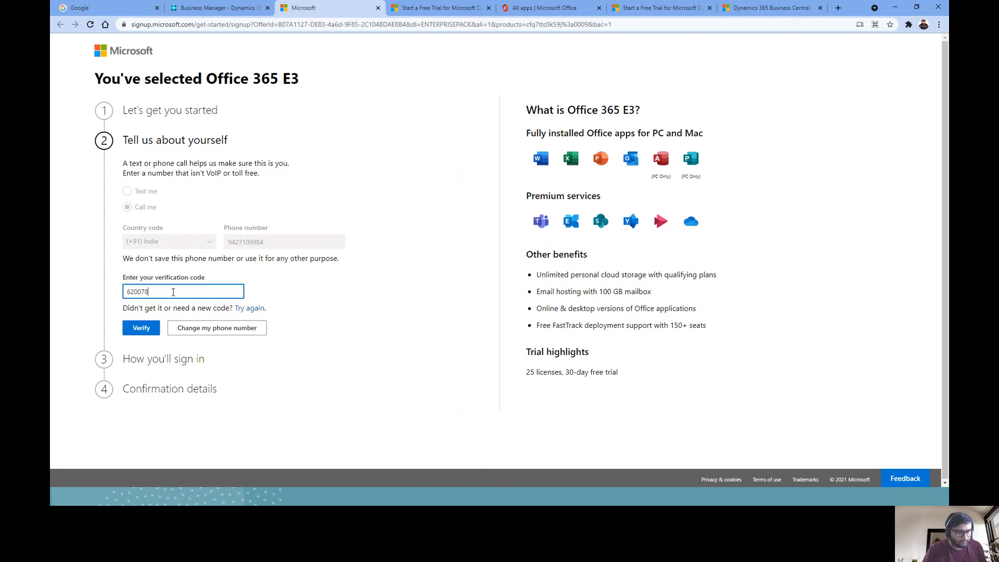
click(138, 332)
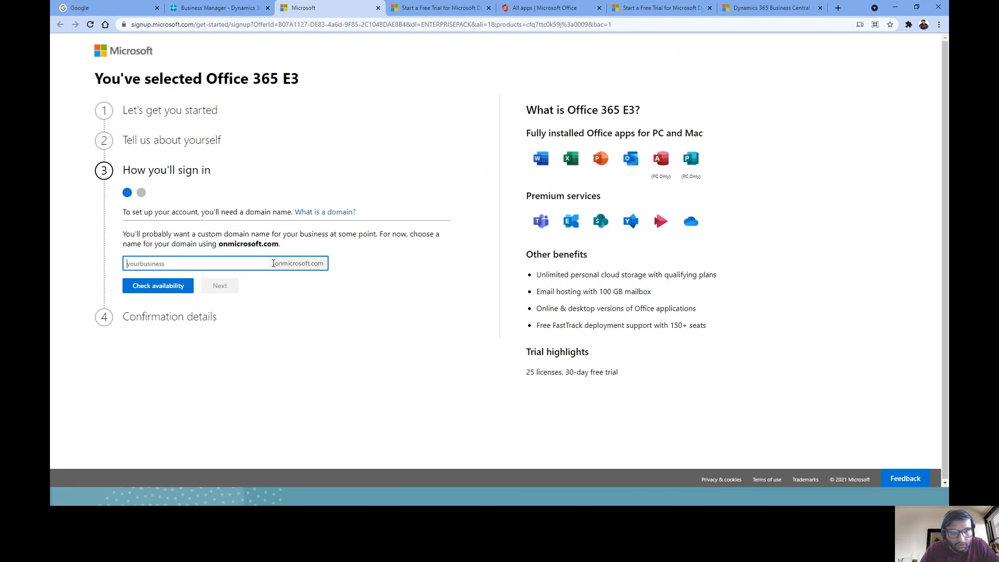
Step: Enter D365BCDEMO2 as the onmicrosoft.com domain name and check its availability
drag(273, 263, 329, 263)
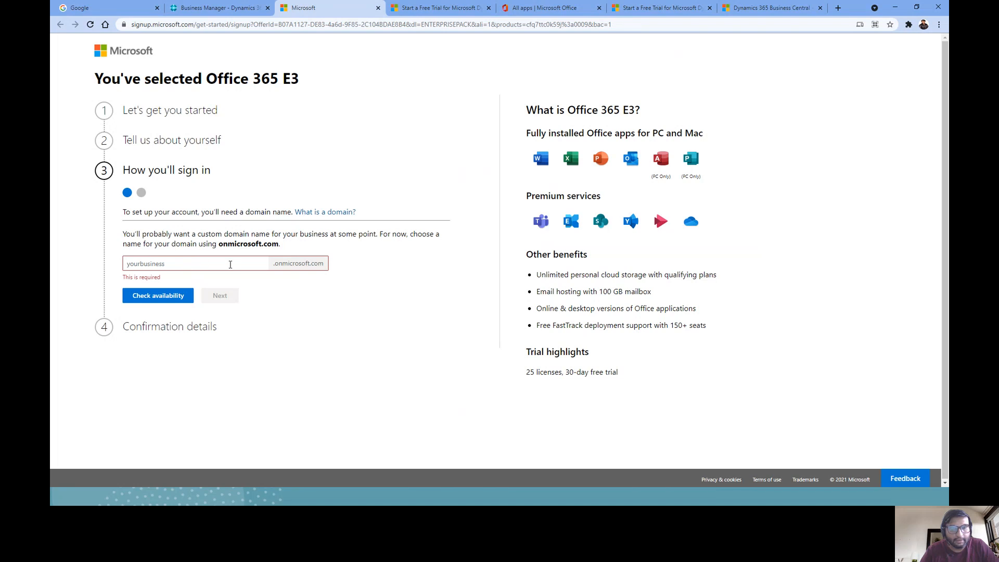
click(212, 260)
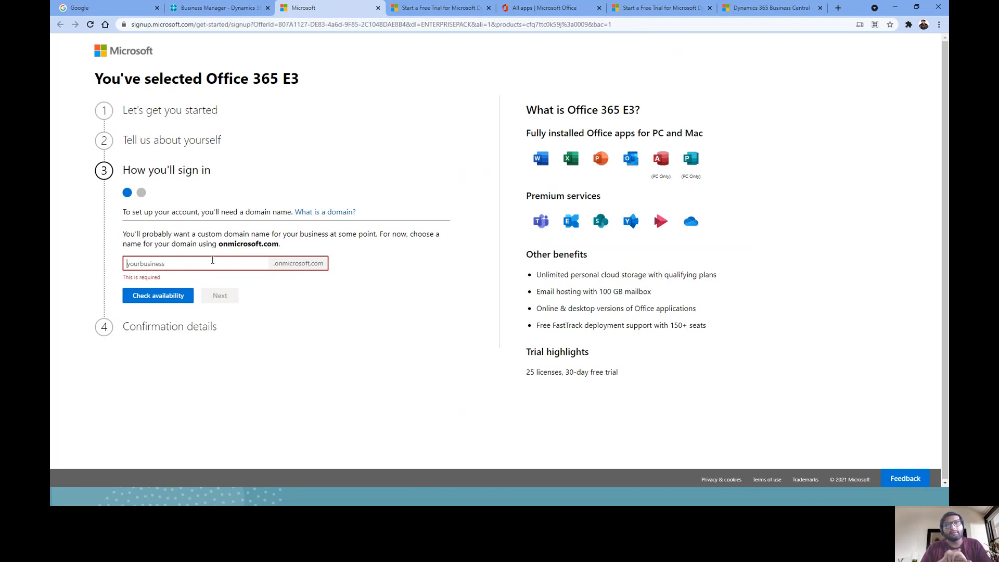
text(D)
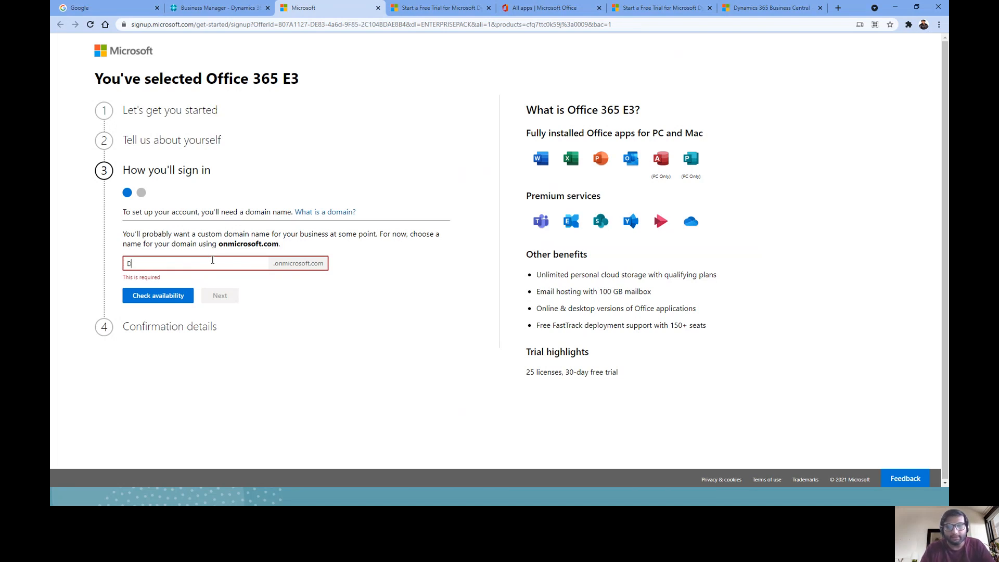
text(365)
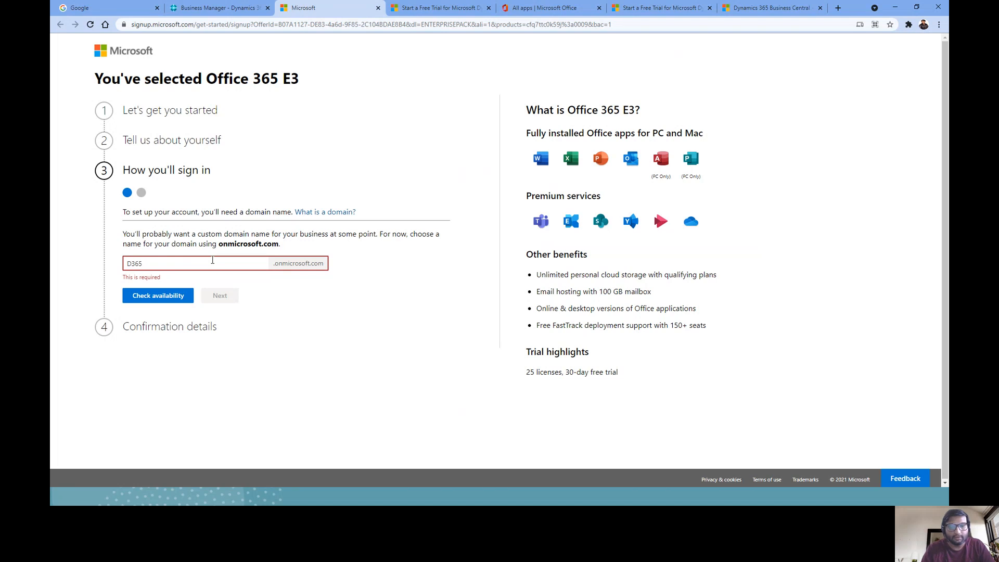
text(BCDE)
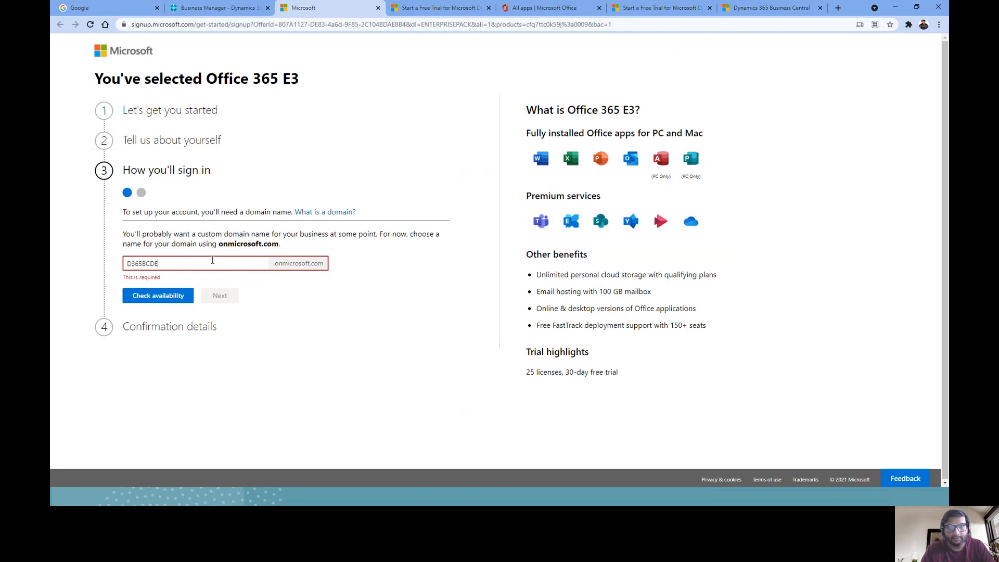
key(BackSpace)
key(BackSpace)
key(BackSpace)
text(CDEMO2)
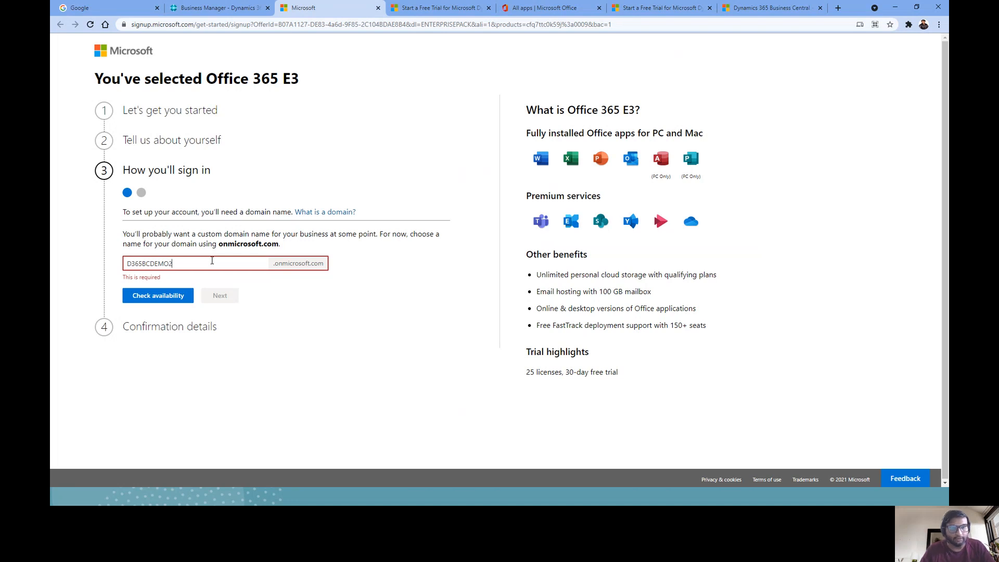
click(179, 295)
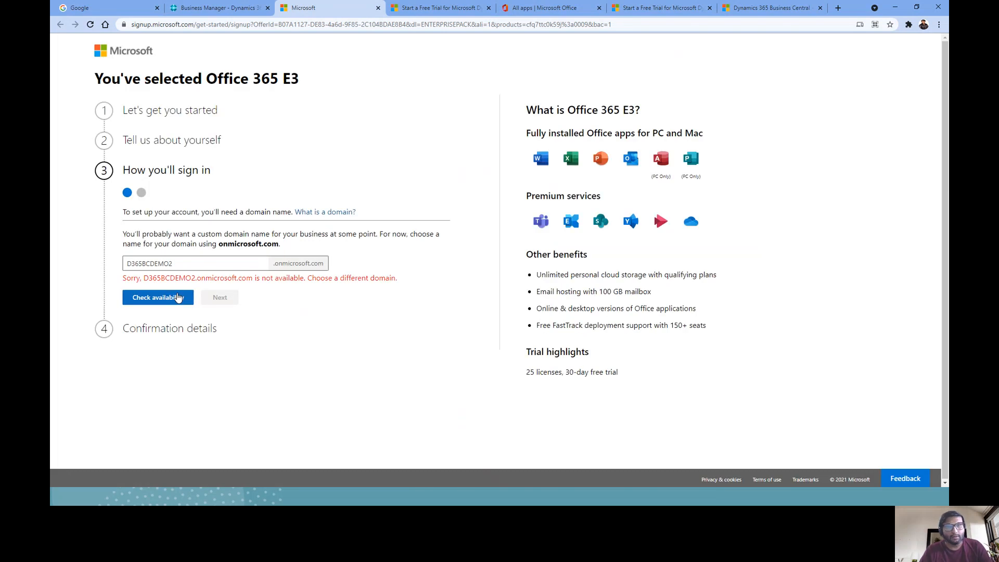
Step: Change the domain name to D365BCTrial and check its availability
click(190, 262)
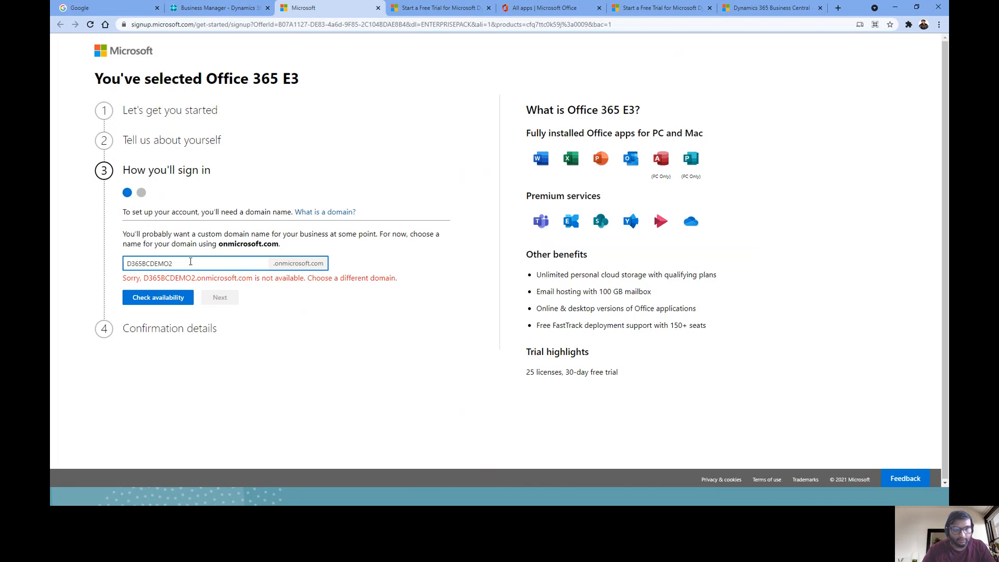
key(BackSpace)
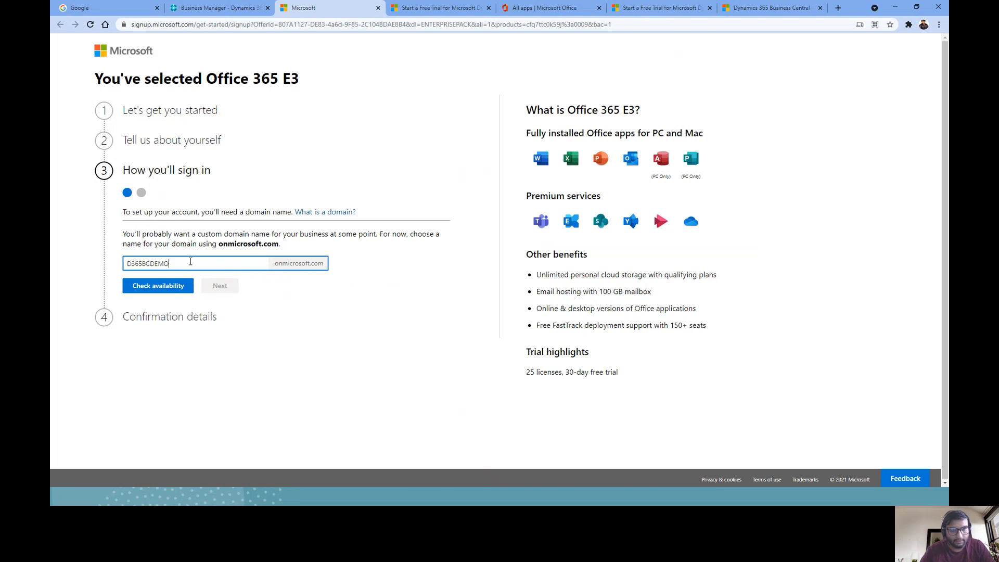
key(BackSpace)
key(BackSpace)
key(BackSpace)
key(BackSpace)
text(Trial)
click(167, 292)
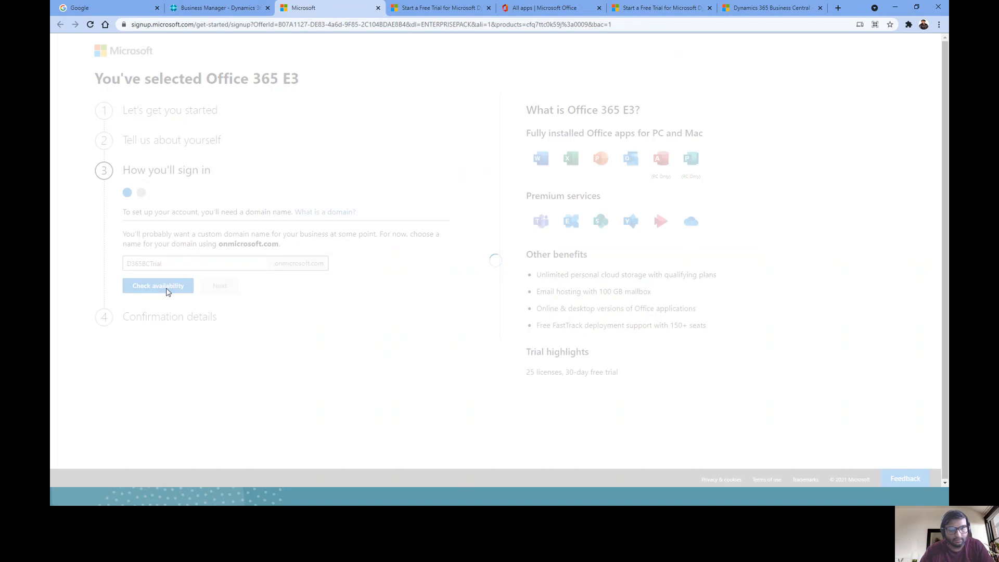
Step: Change the domain name to D365BCTrial101, check its availability and continue to the sign-in details
click(174, 262)
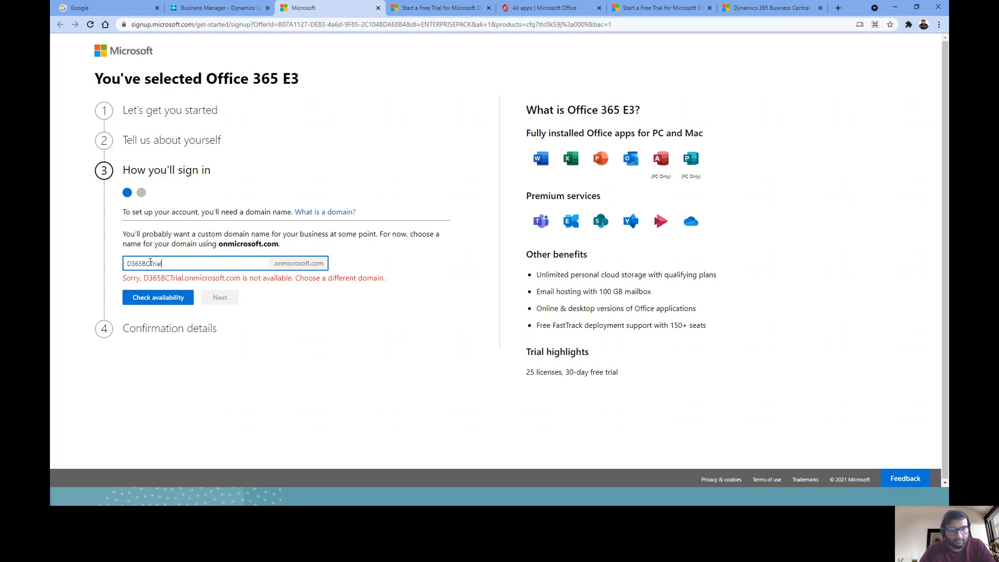
click(150, 263)
key(BackSpace)
text(us)
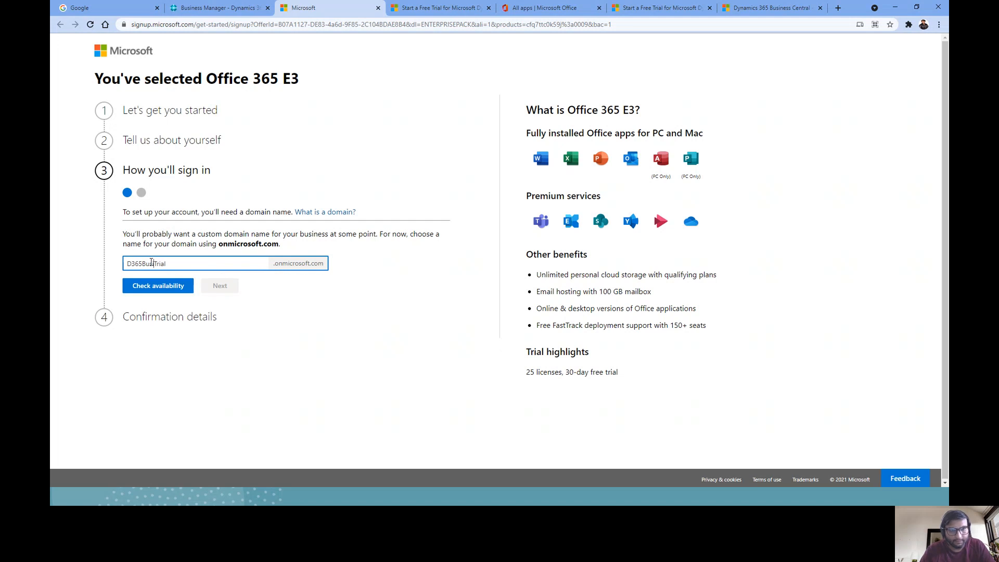
key(BackSpace)
key(BackSpace)
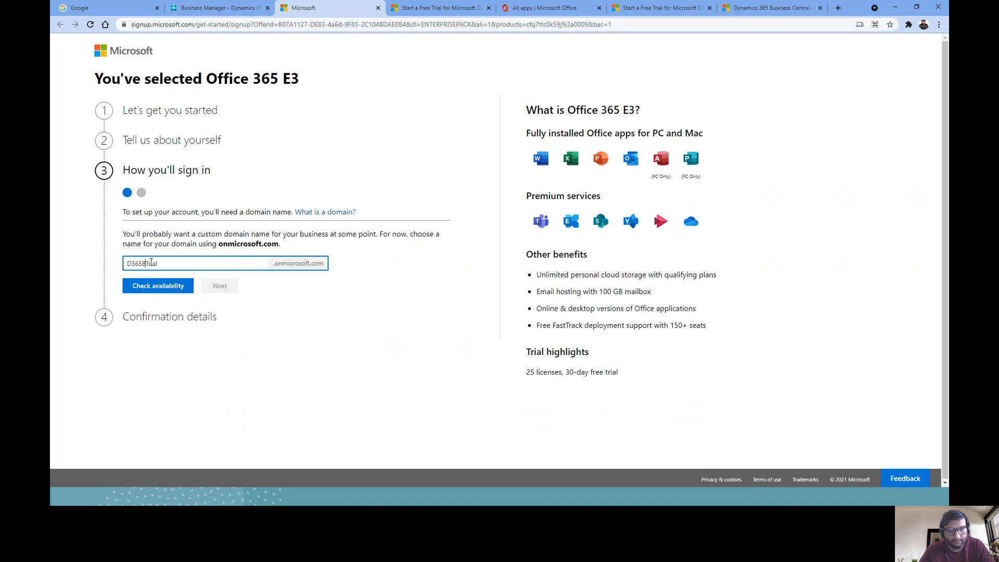
text(C)
click(164, 263)
text(101)
click(164, 289)
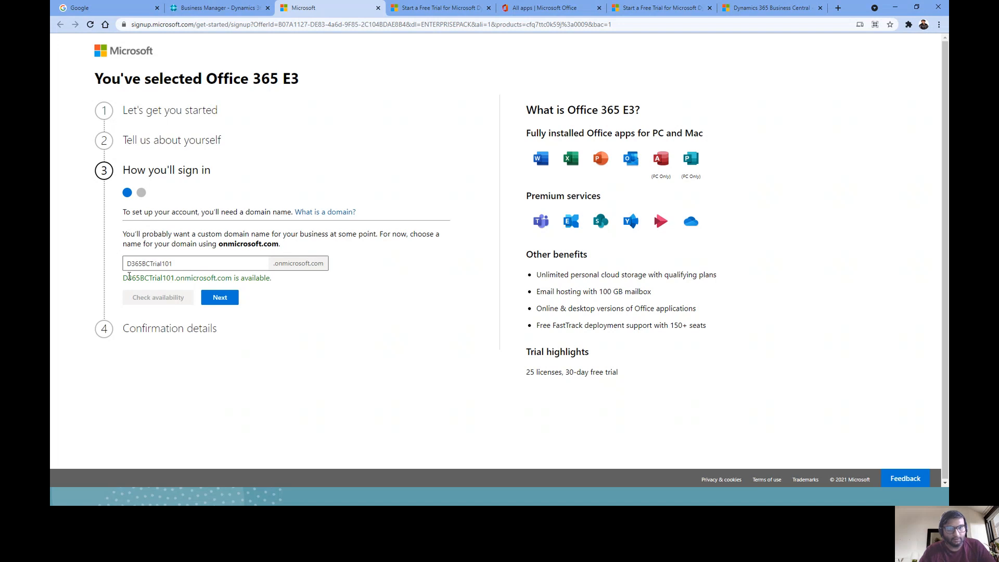
drag(124, 277, 230, 276)
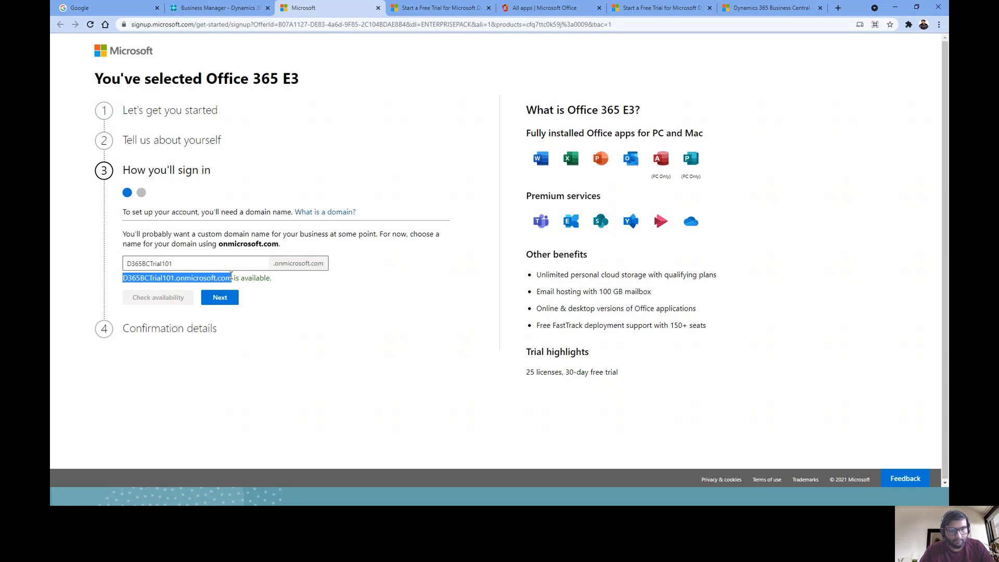
click(219, 298)
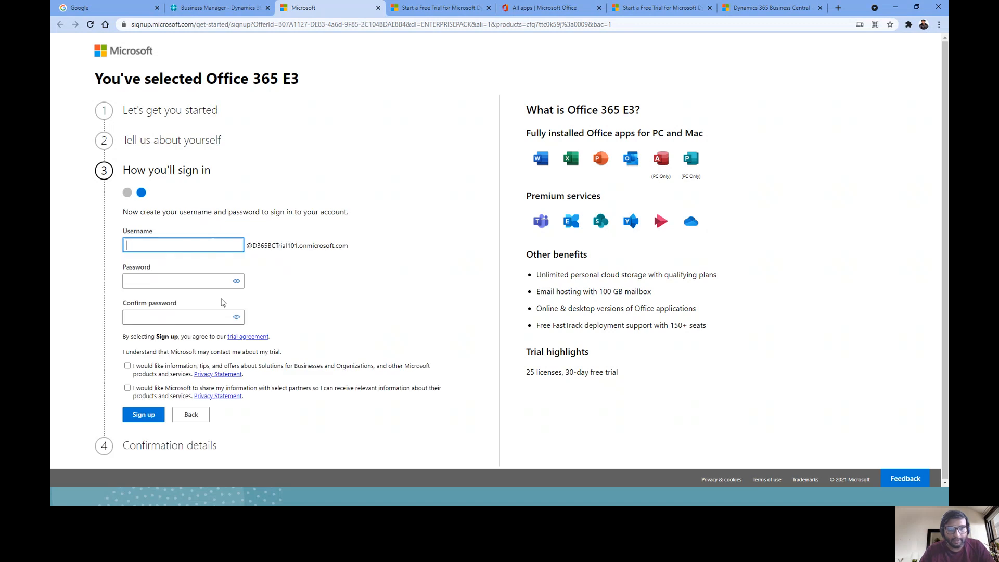
Step: Enter the account username, then enter the account password and repeat it as confirmation
click(164, 246)
text(asha)
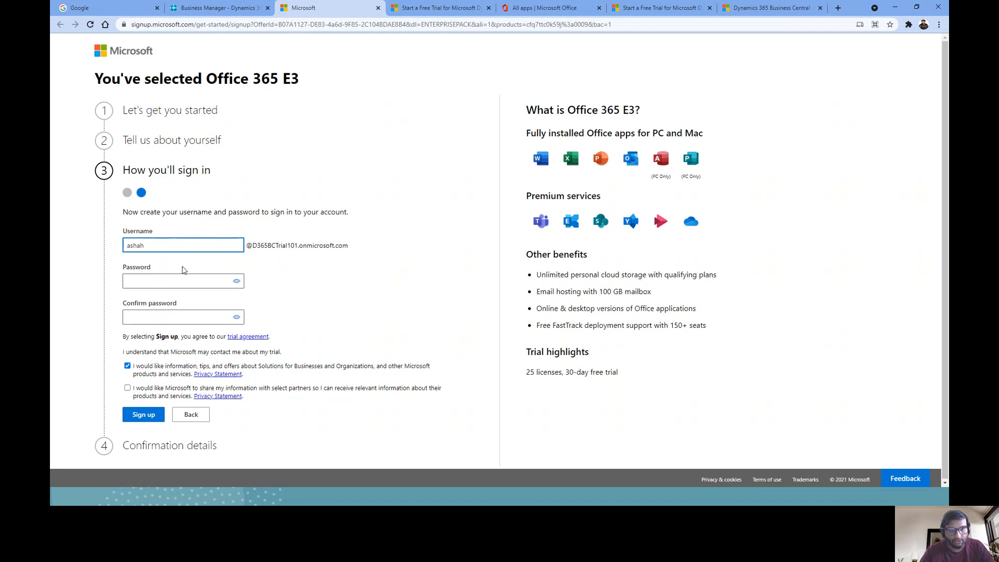
text(h)
click(178, 282)
text(******)
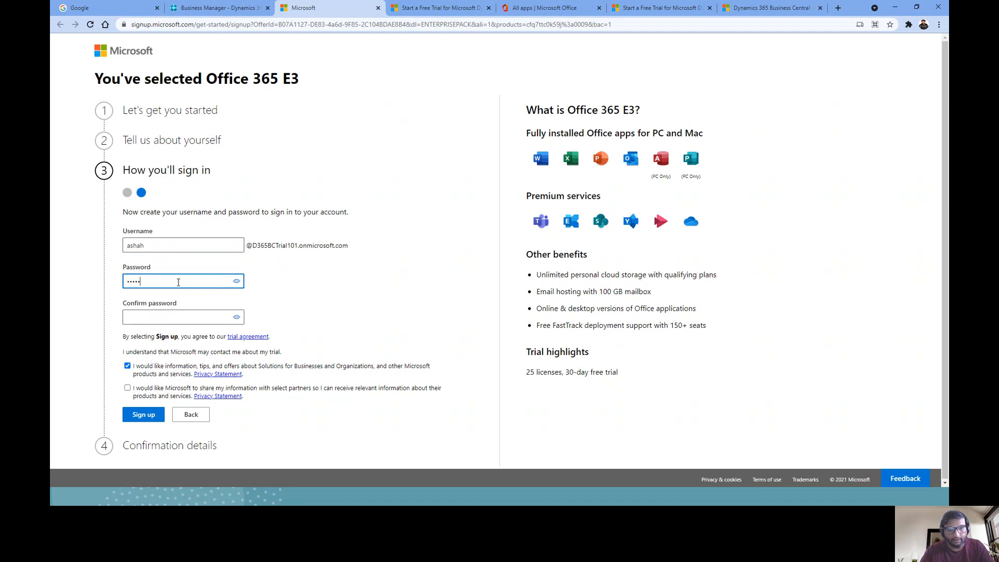
text(***)
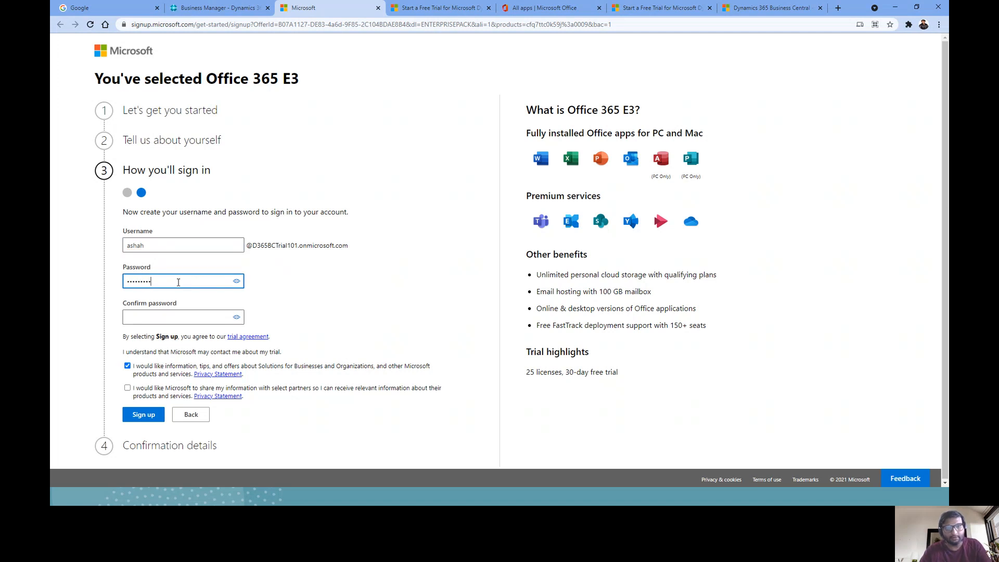
click(172, 317)
text(****)
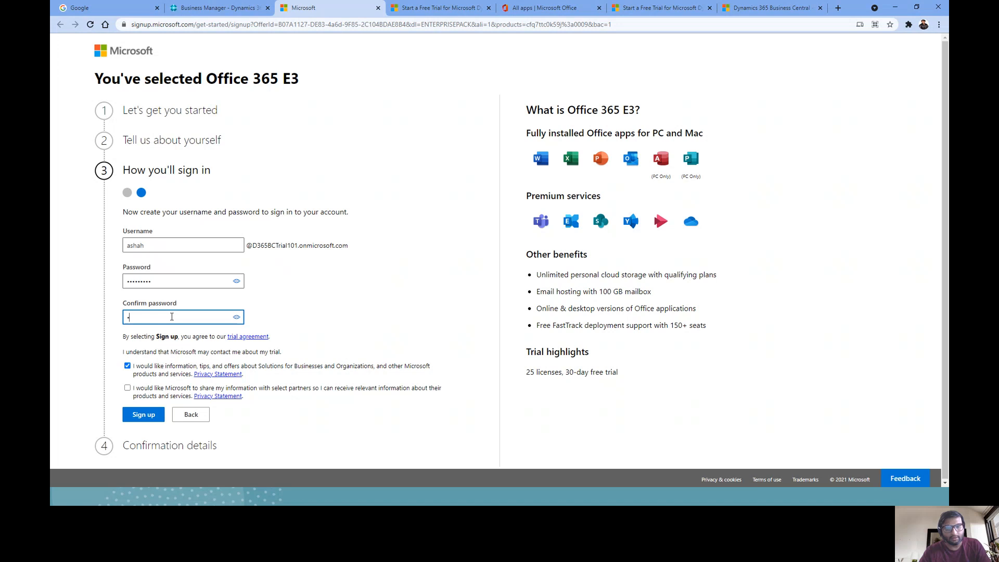
text(*****)
Step: Opt out of the information, tips and offers about Microsoft solutions and submit the Office 365 E3 sign-up
click(127, 367)
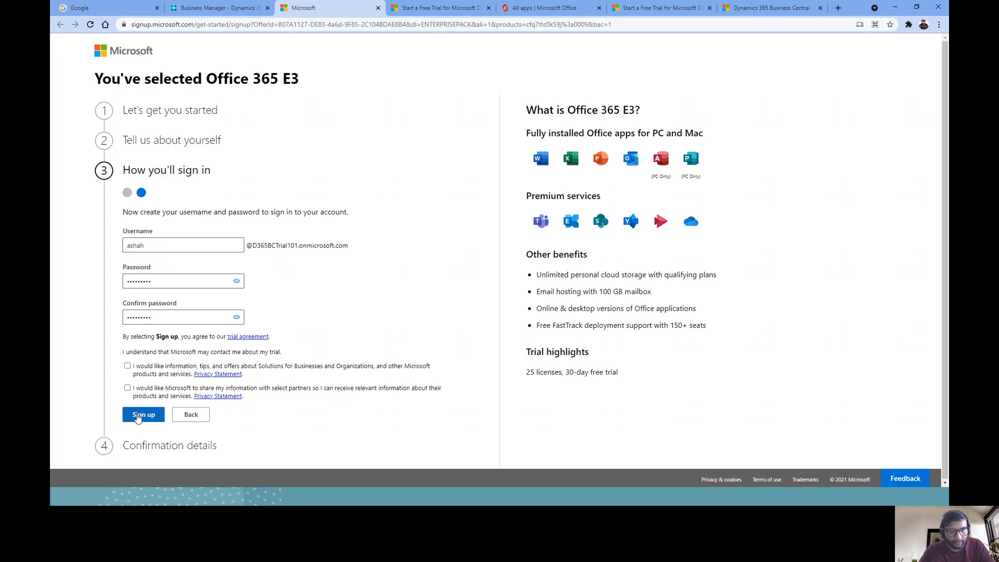
click(146, 249)
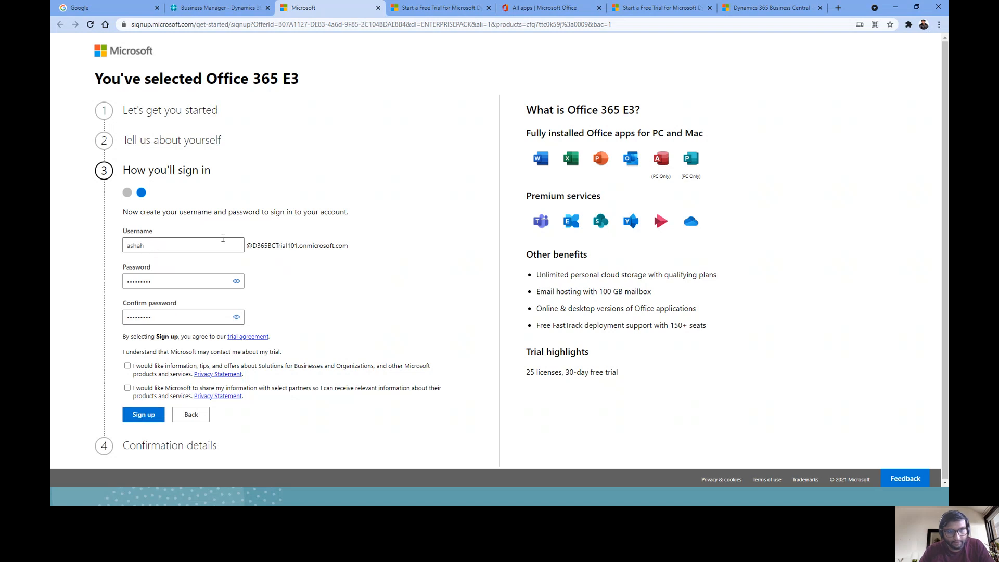
click(251, 249)
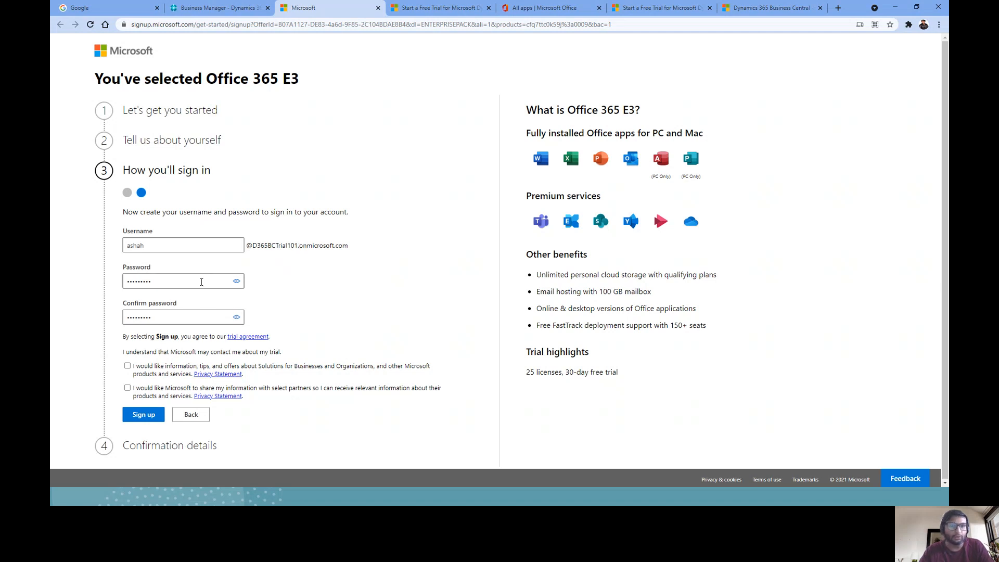
click(139, 416)
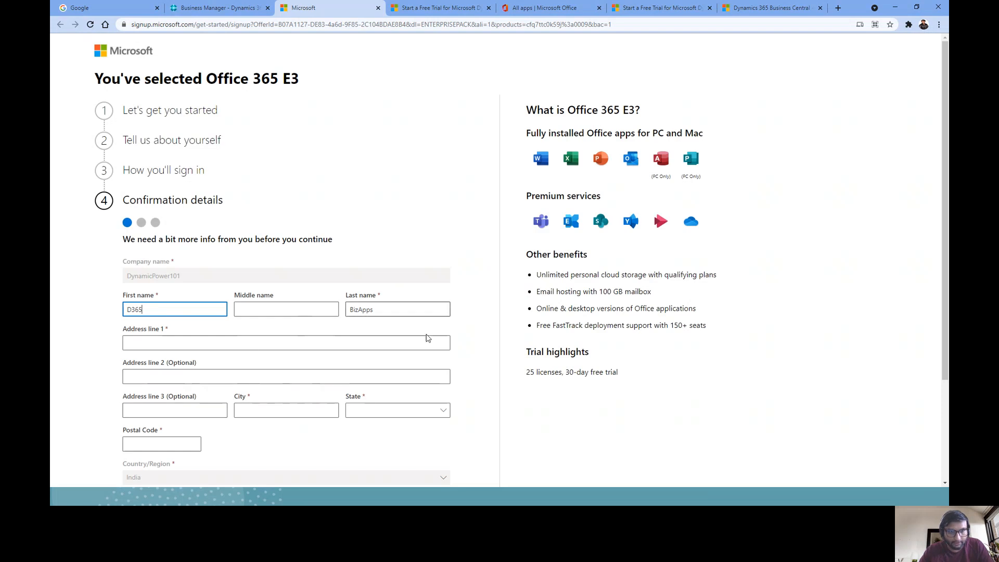
Step: Fill in the first address line, city and state in the confirmation details, correcting the city's spelling
drag(944, 241, 926, 350)
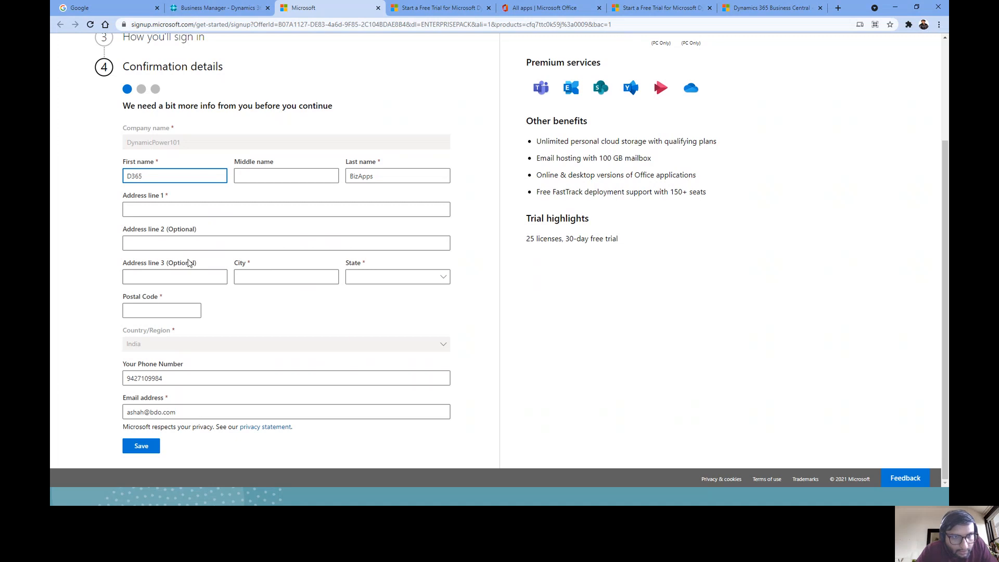
click(186, 207)
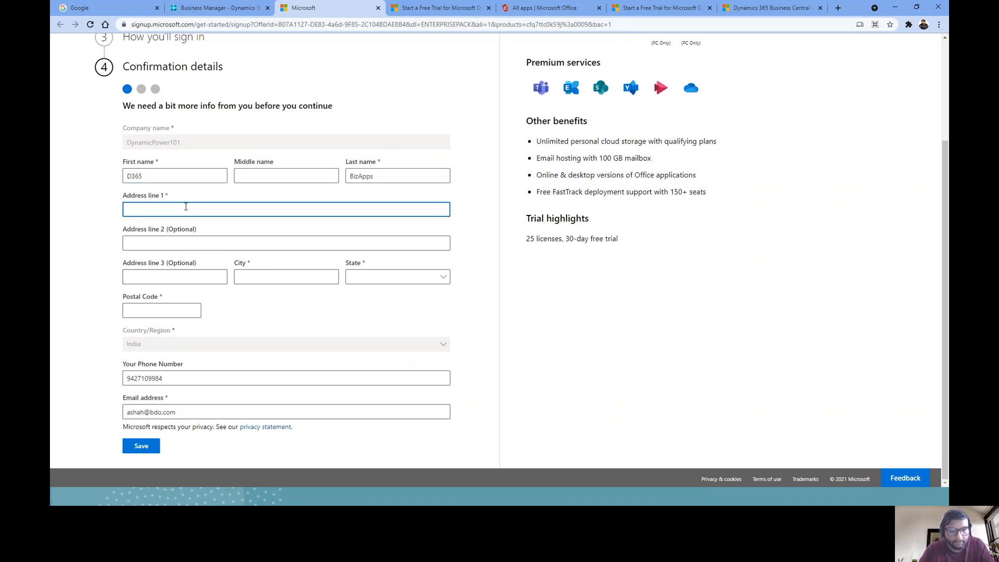
text(Satellite)
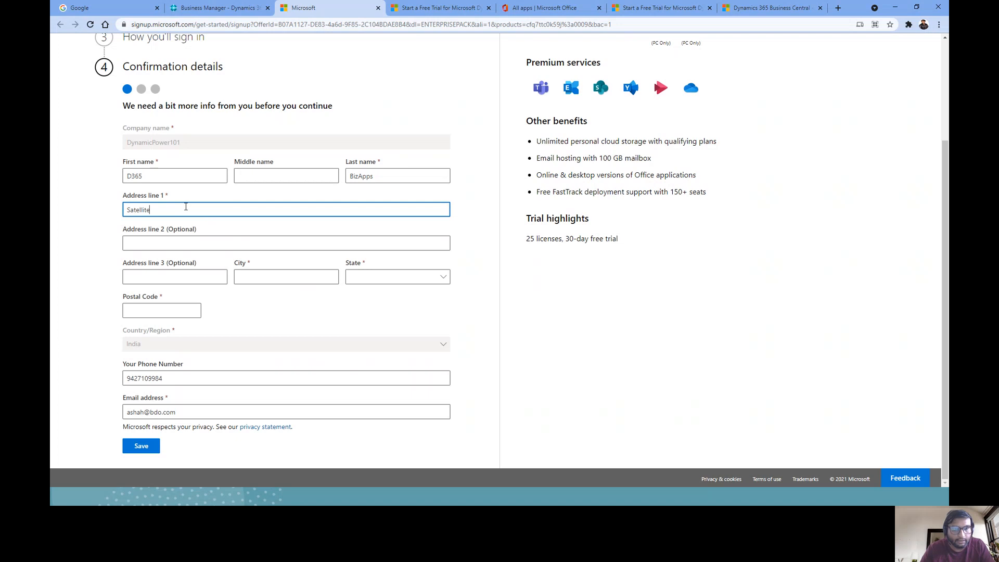
click(258, 279)
text(Ah)
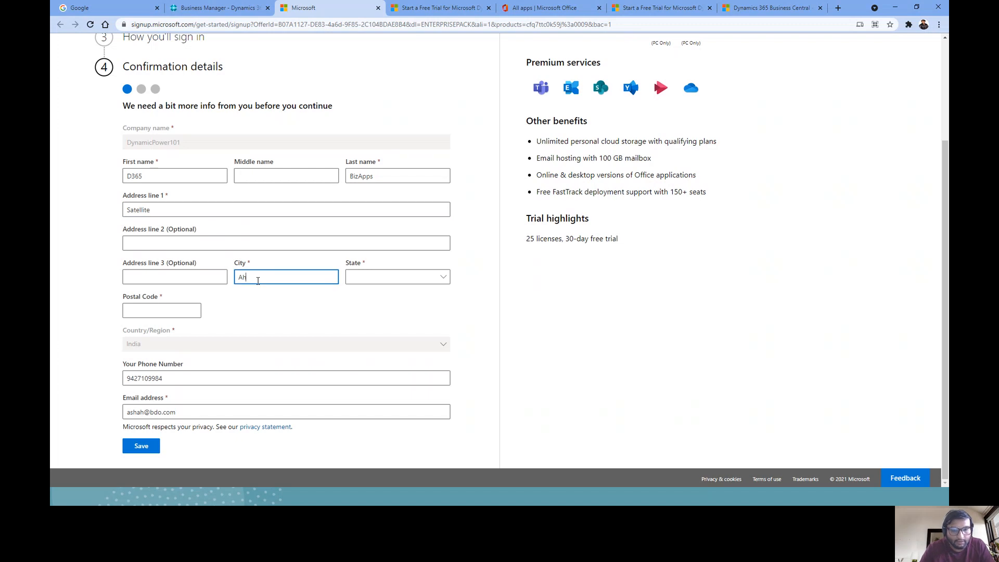
text(medbad)
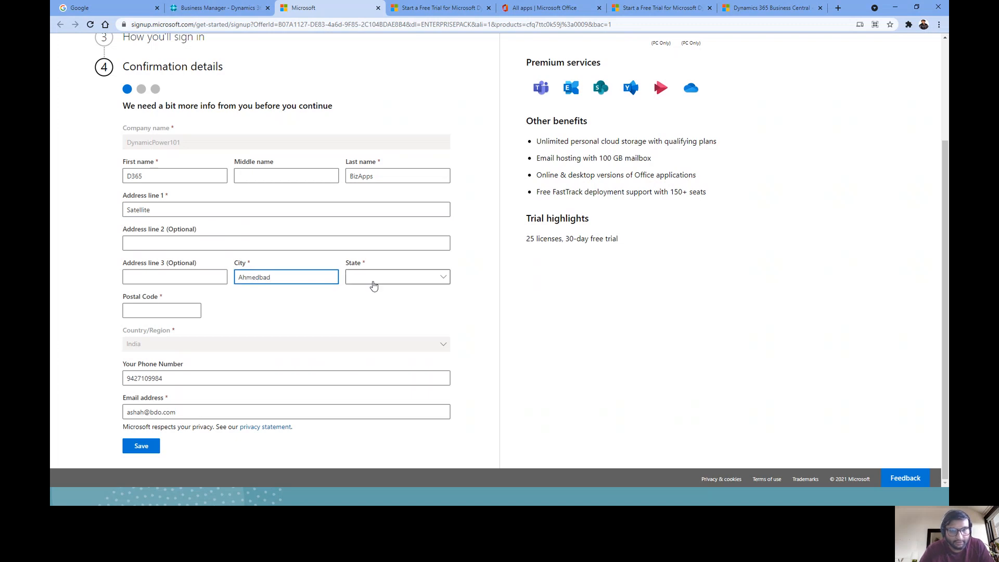
click(373, 285)
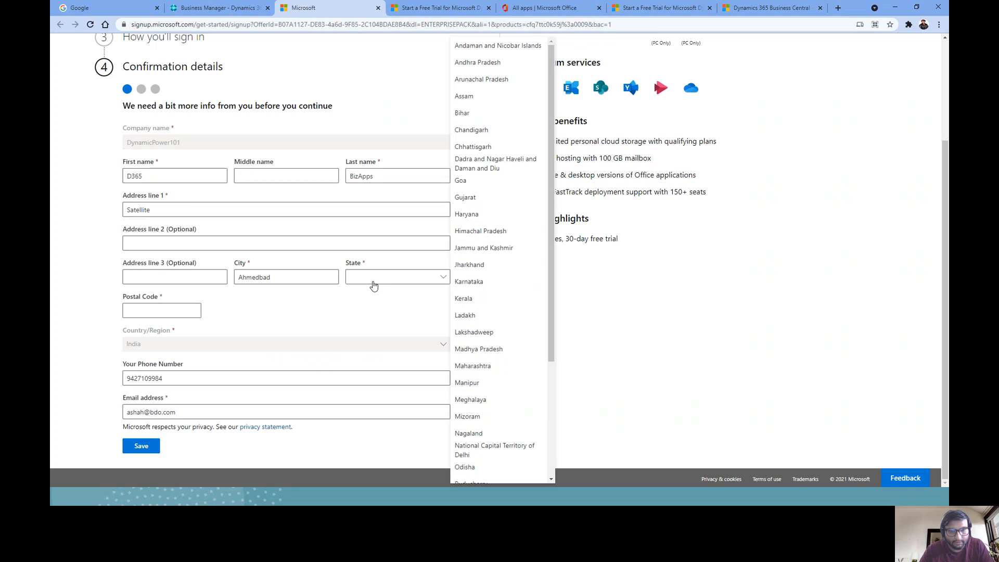
click(480, 199)
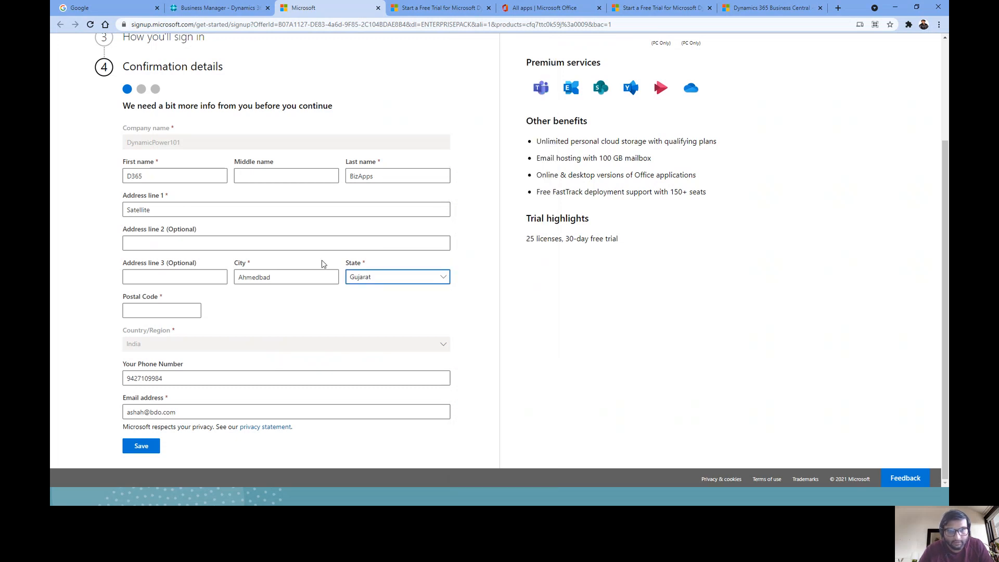
click(260, 277)
text(a)
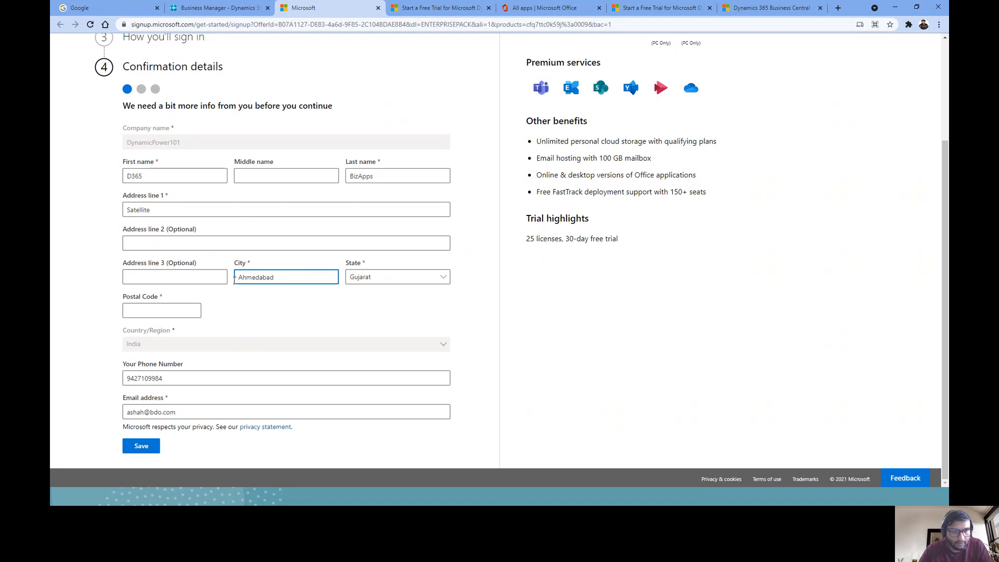
Step: Enter the postal code and save the contact details
click(190, 311)
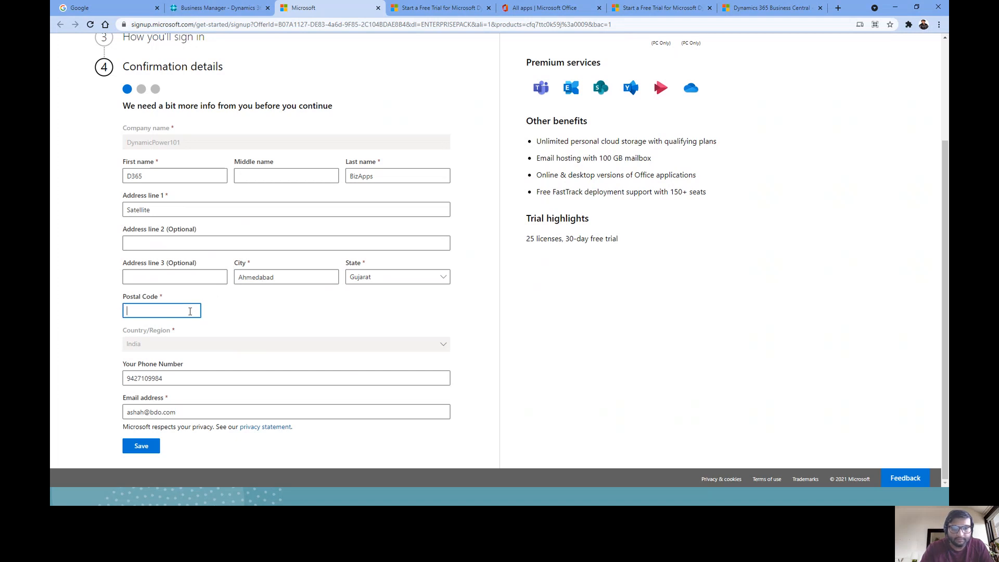
text(380015)
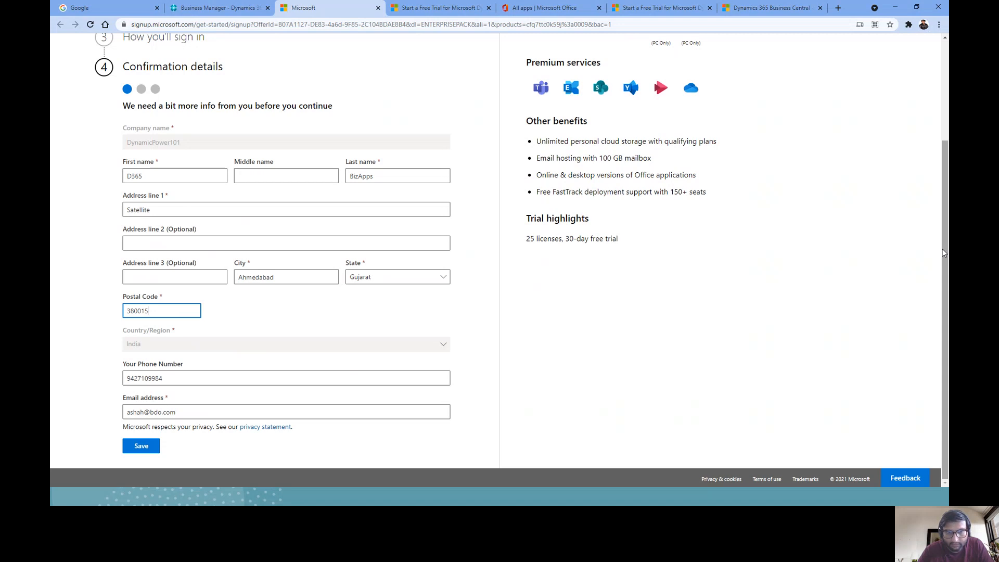
click(142, 445)
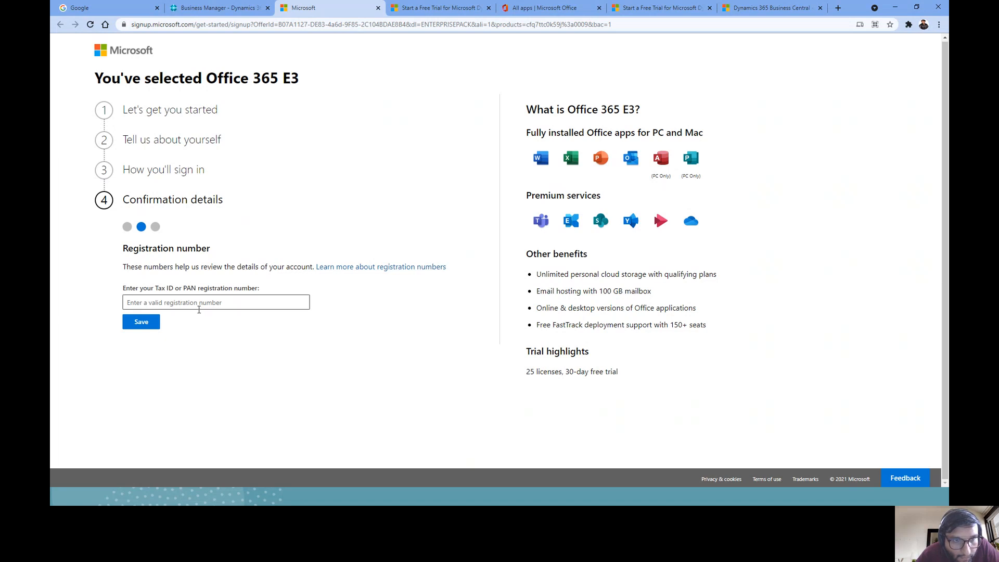
Step: Enter the Tax ID or PAN registration number and save it to complete the sign-up
click(139, 322)
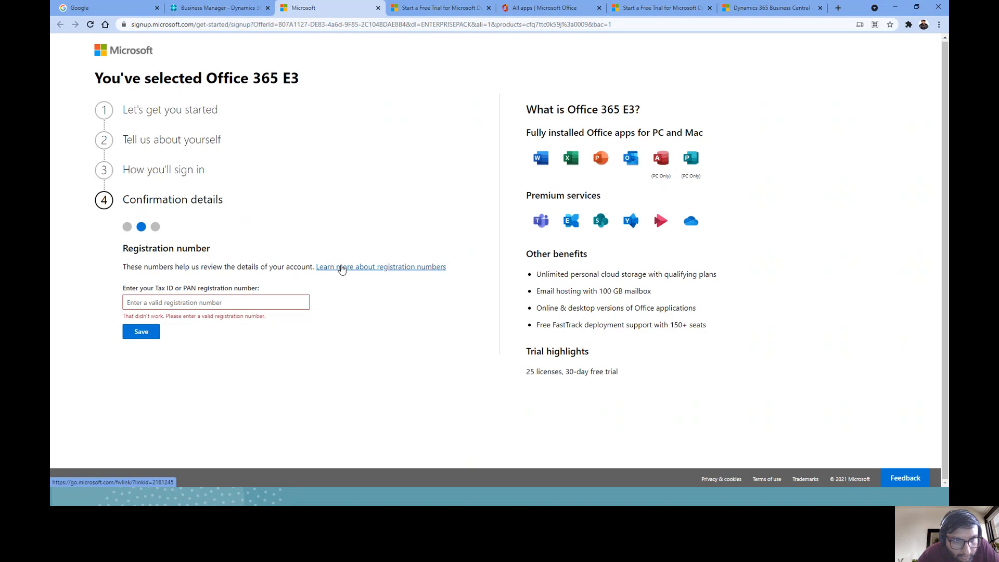
click(202, 302)
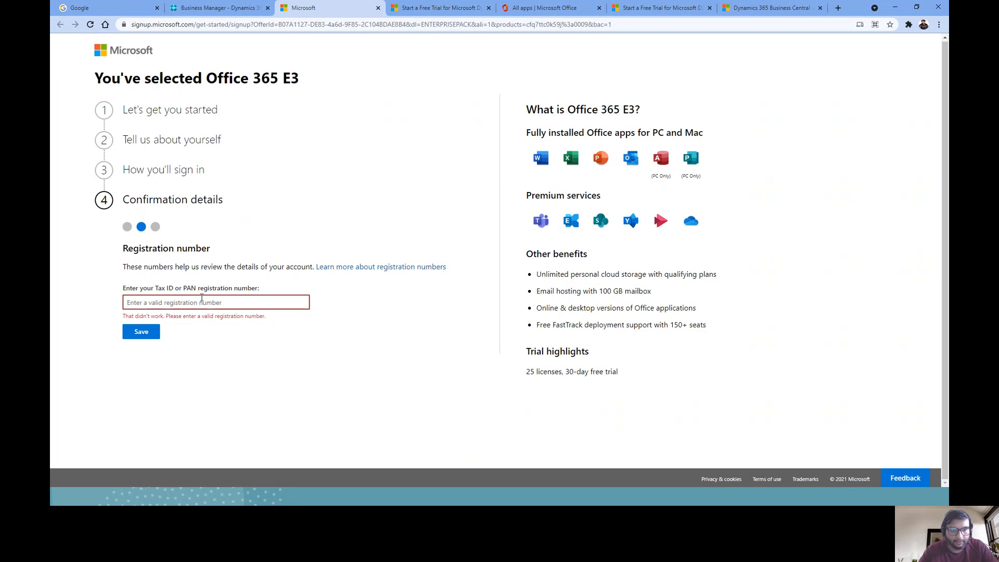
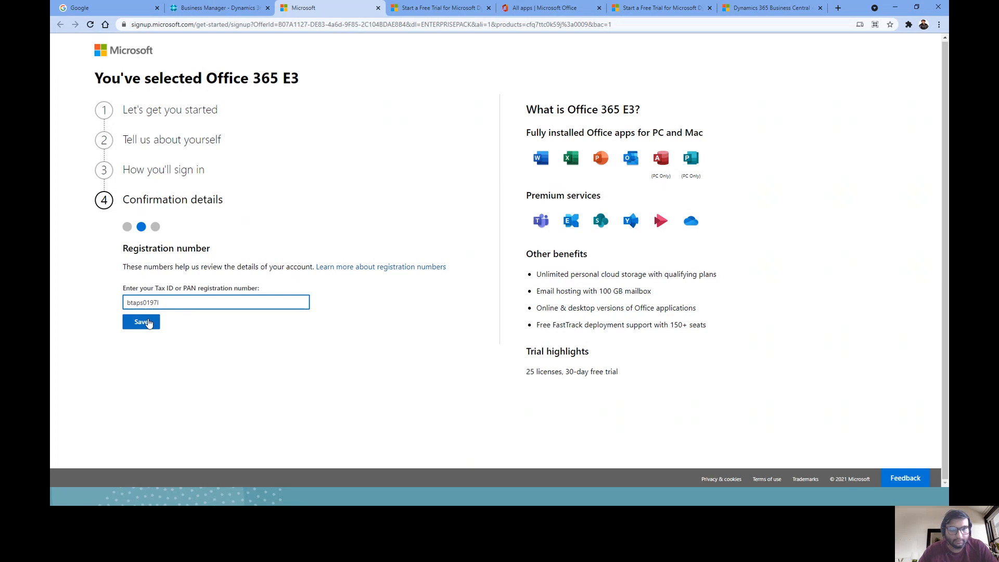
click(149, 323)
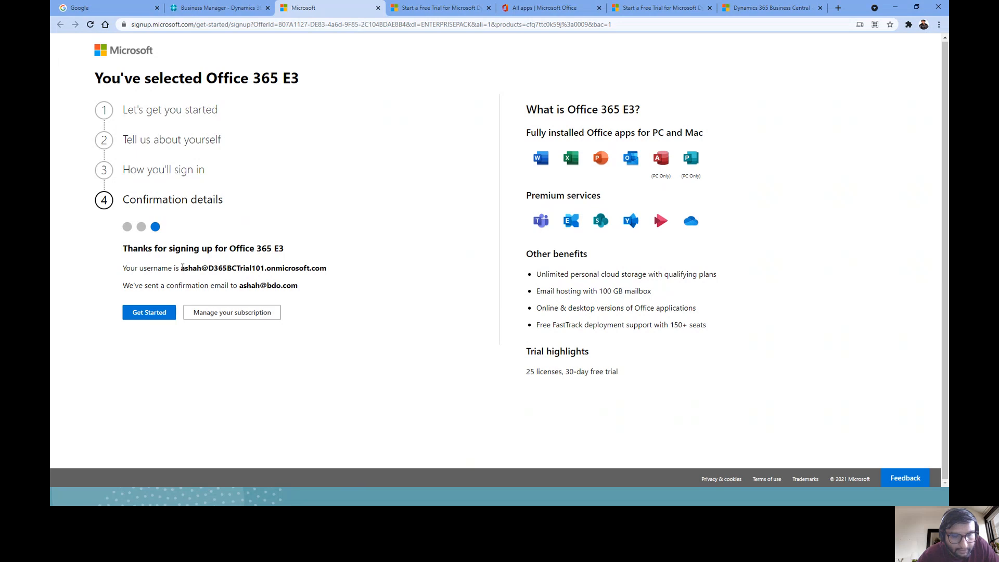
Step: Review the new account's username and its onmicrosoft.com domain in the sign-up confirmation
drag(182, 267, 248, 266)
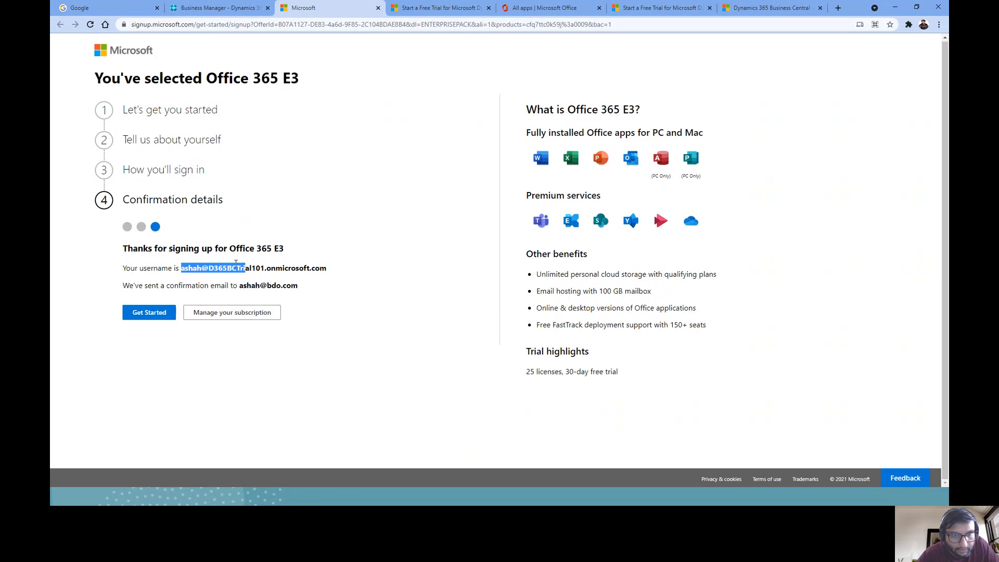
click(231, 263)
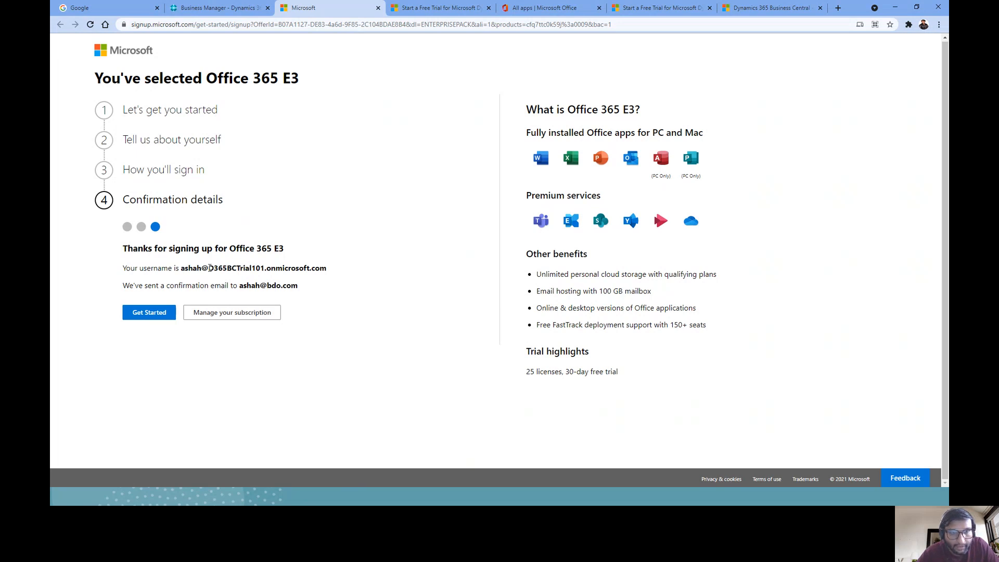
drag(210, 267, 327, 269)
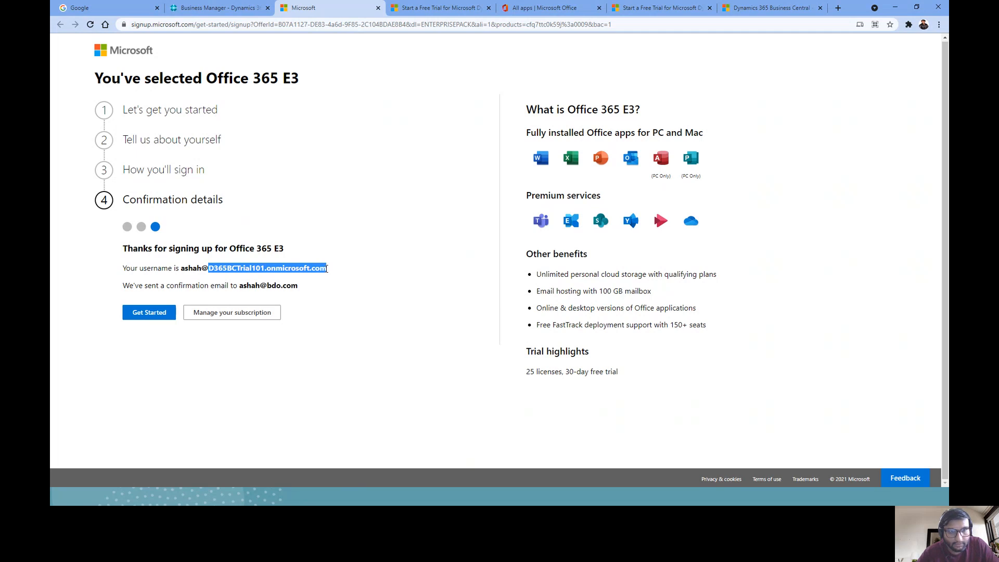
Step: Find Business Central under Finance and operations on the Dynamics 365 free trial page and start its free trial
click(484, 13)
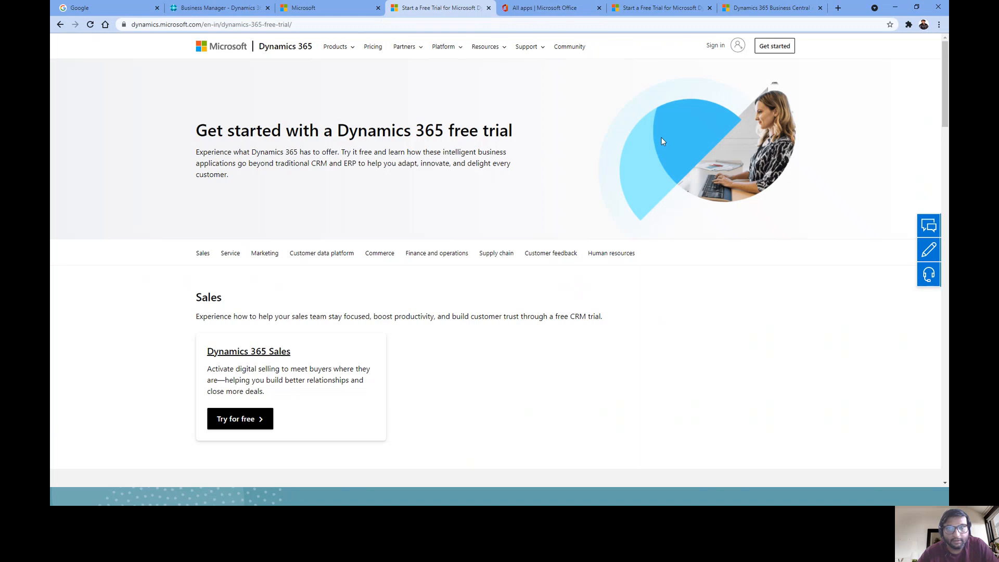
click(780, 16)
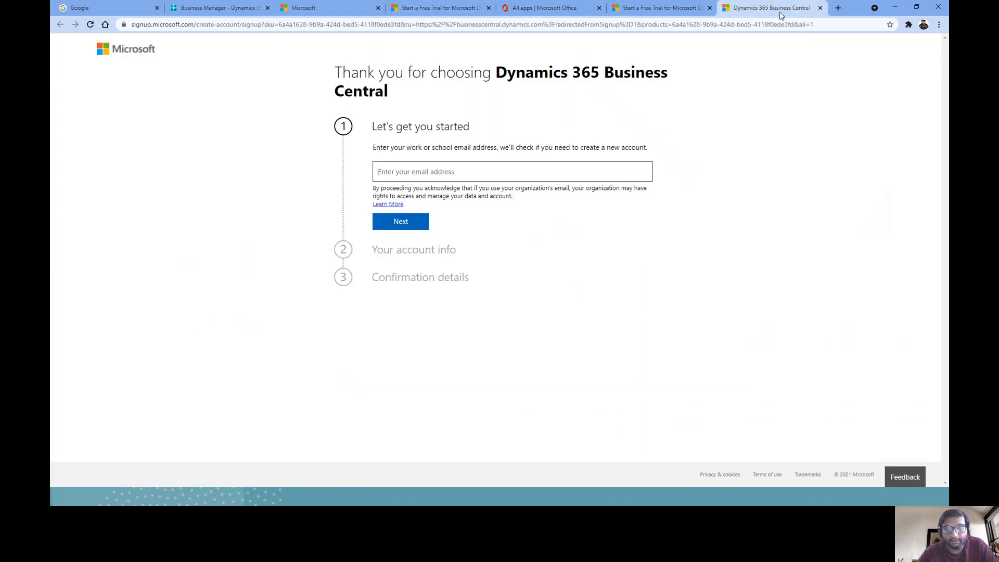
click(483, 12)
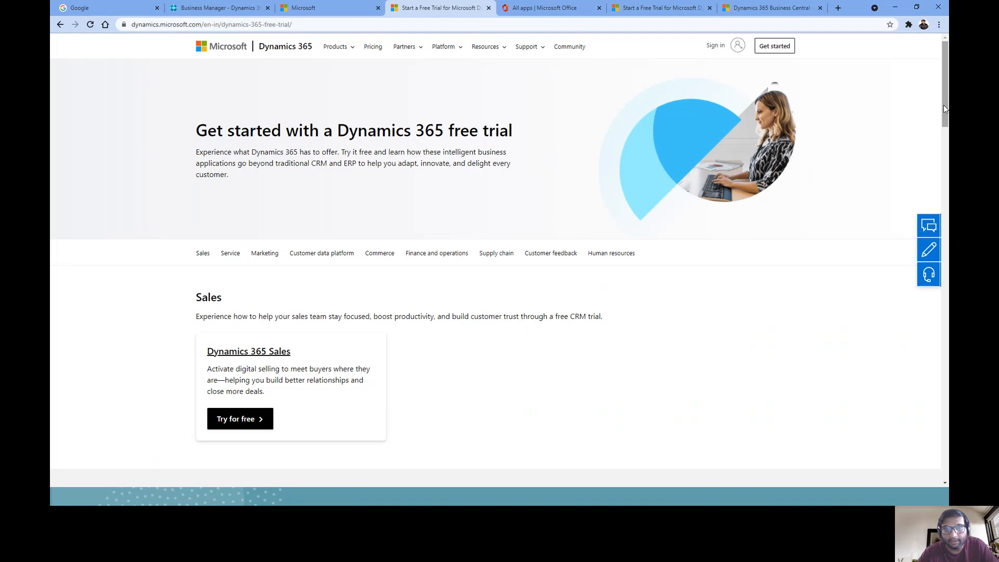
drag(944, 107, 936, 196)
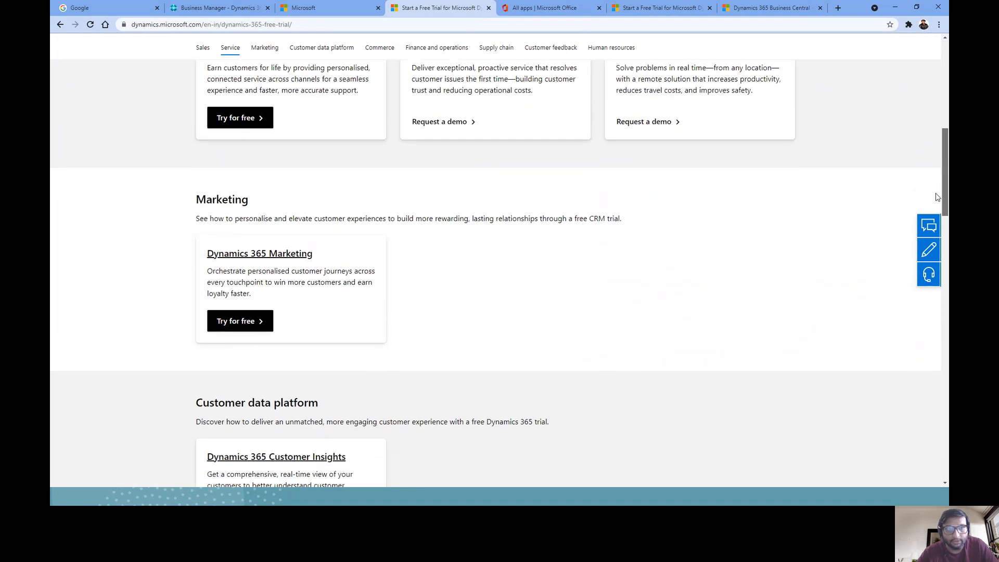
drag(937, 197, 931, 229)
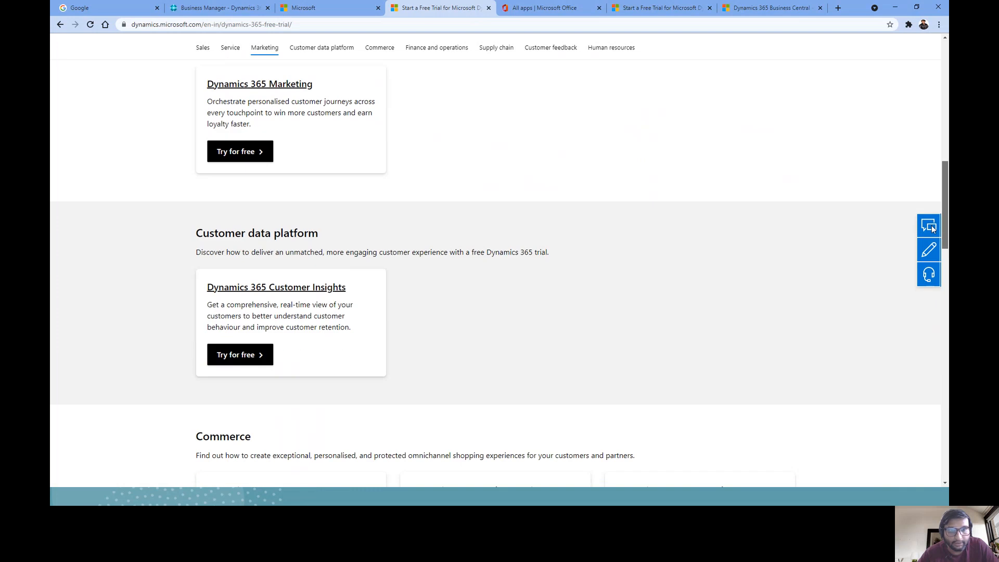
scroll(931, 229, down, 13)
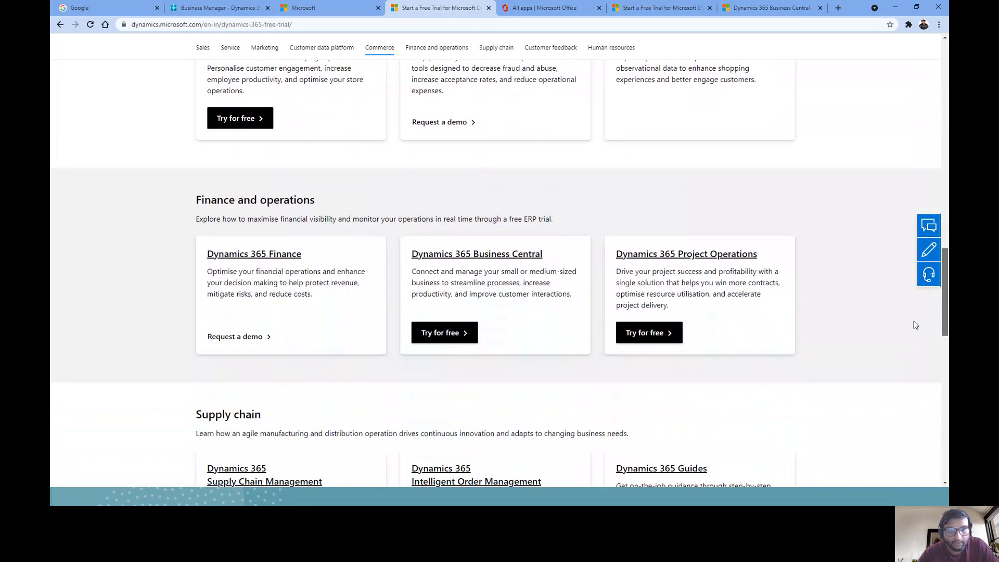
scroll(911, 356, down, 5)
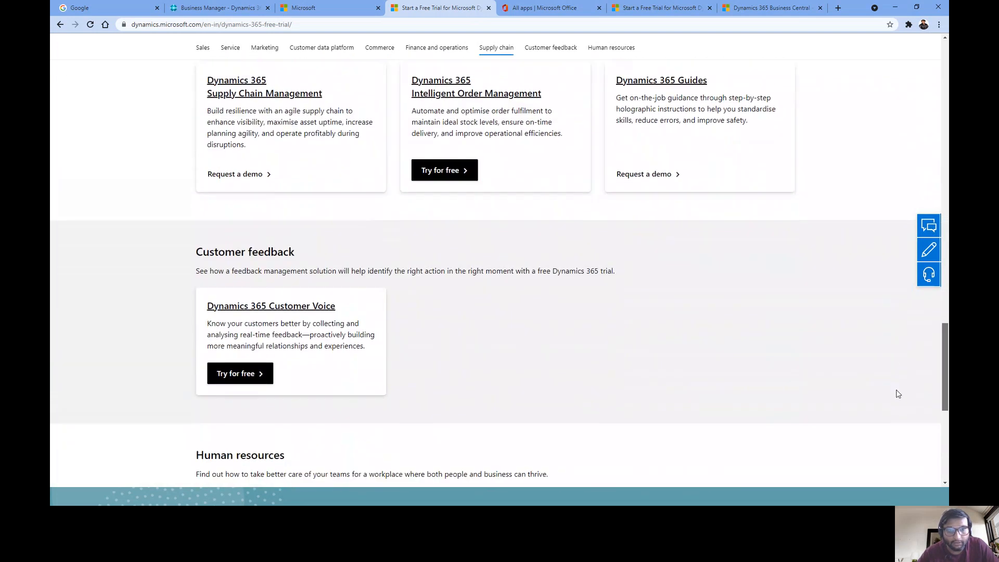
scroll(897, 406, down, 4)
scroll(892, 436, up, 12)
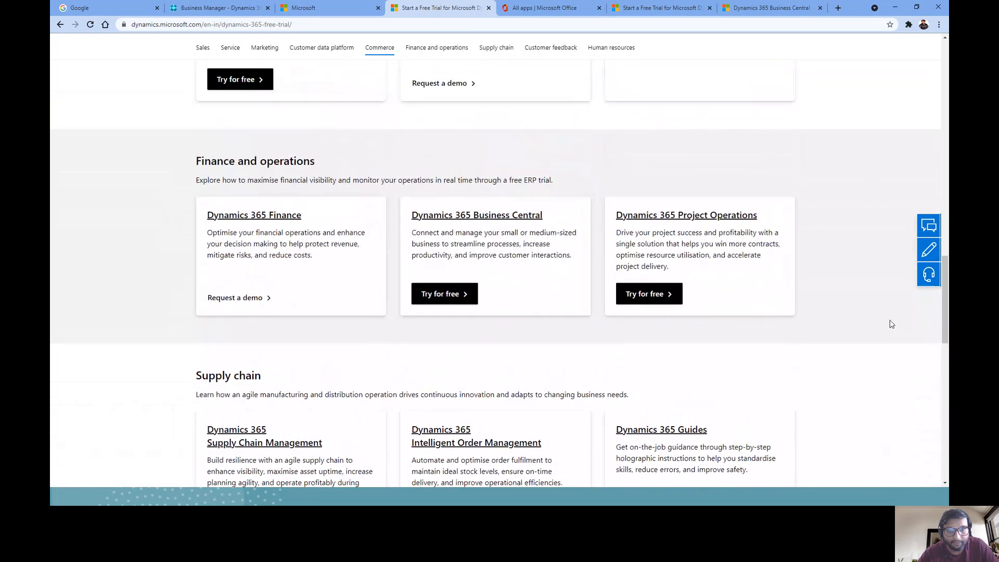
click(436, 296)
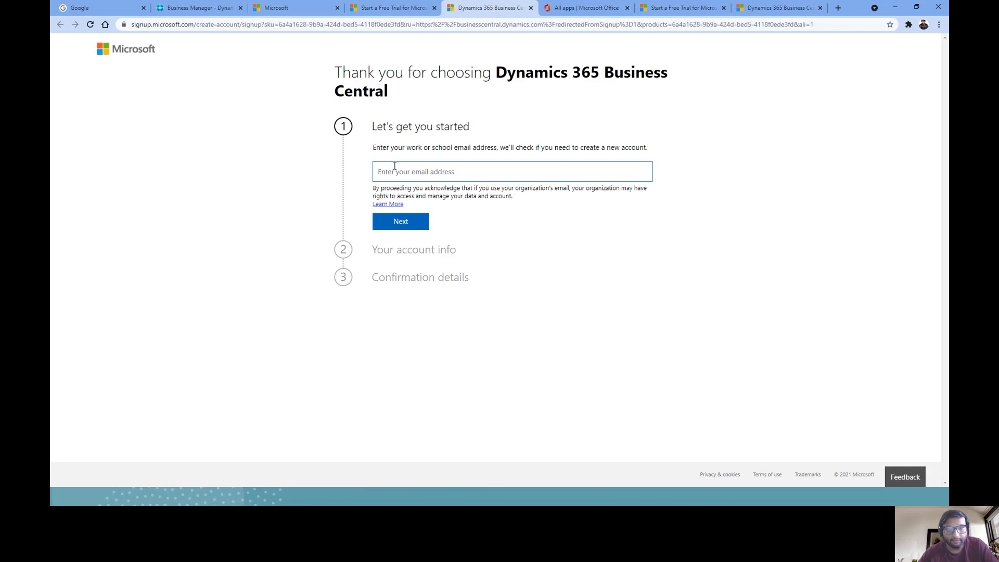
Step: Enter the work email by pasting the copied onmicrosoft.com domain and adding the account's username before it
text(D365BCTrial101.onmicrosoft.com)
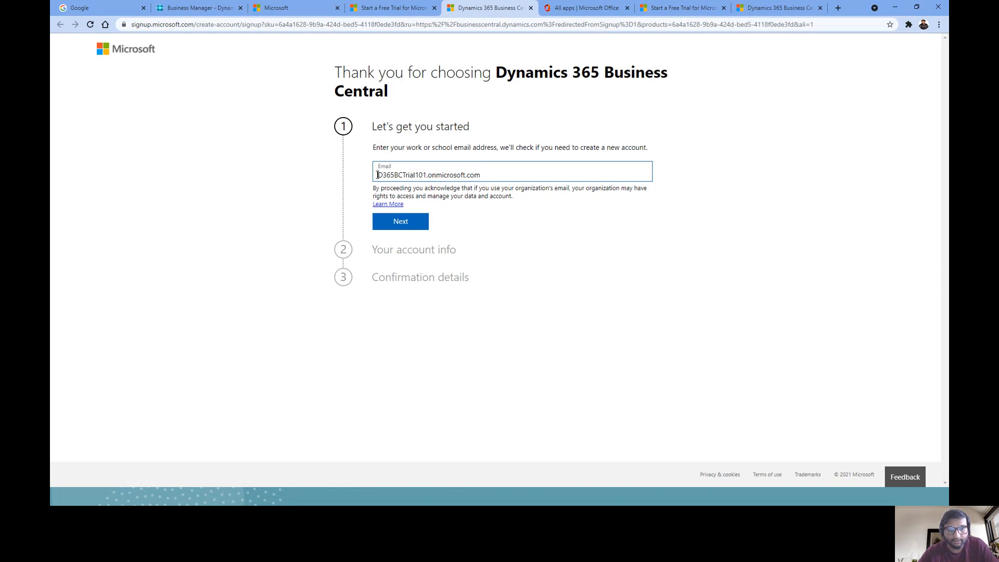
click(376, 175)
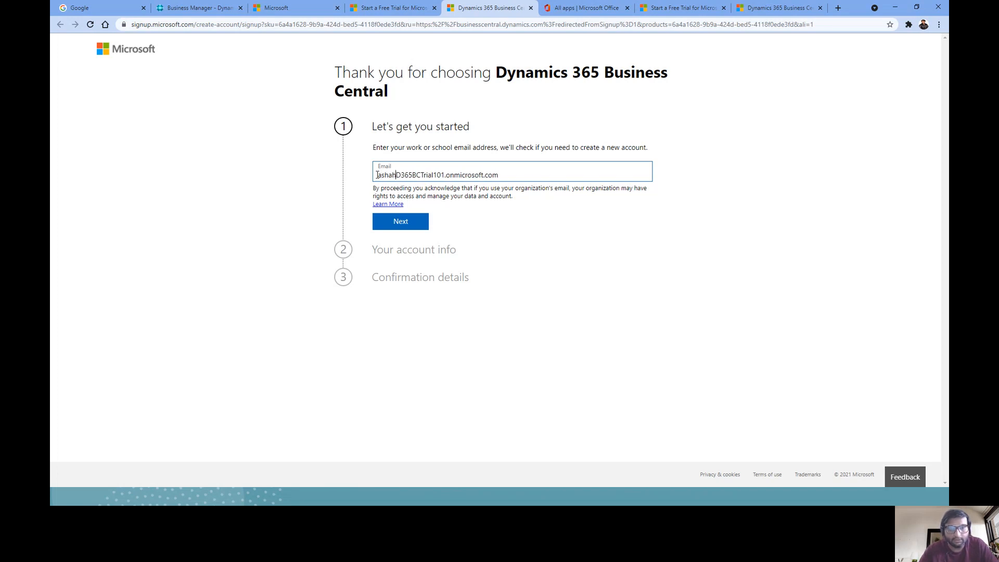
Step: Copy the full username from the Office 365 E3 confirmation and submit it as the email in the Business Central sign-up
click(307, 8)
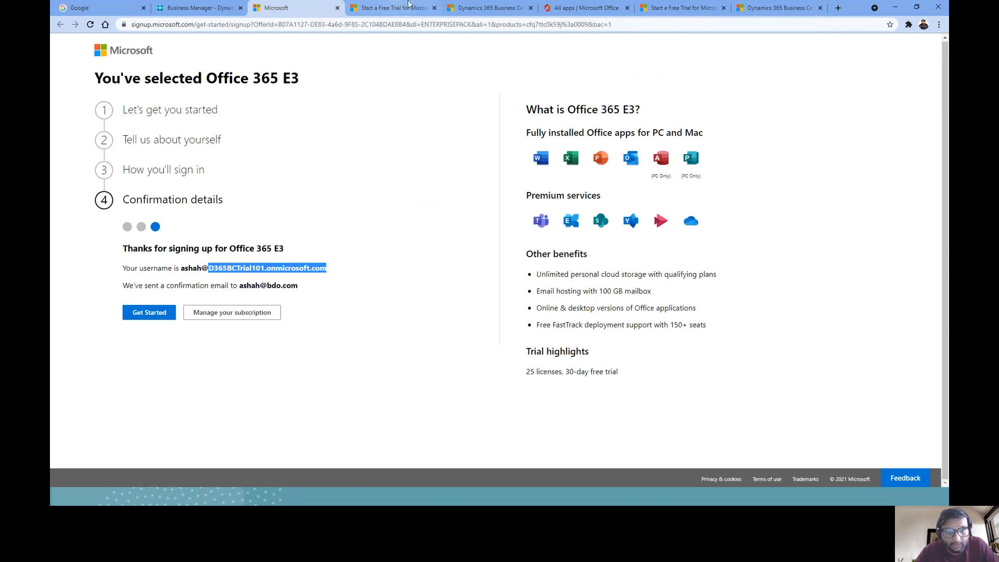
click(182, 271)
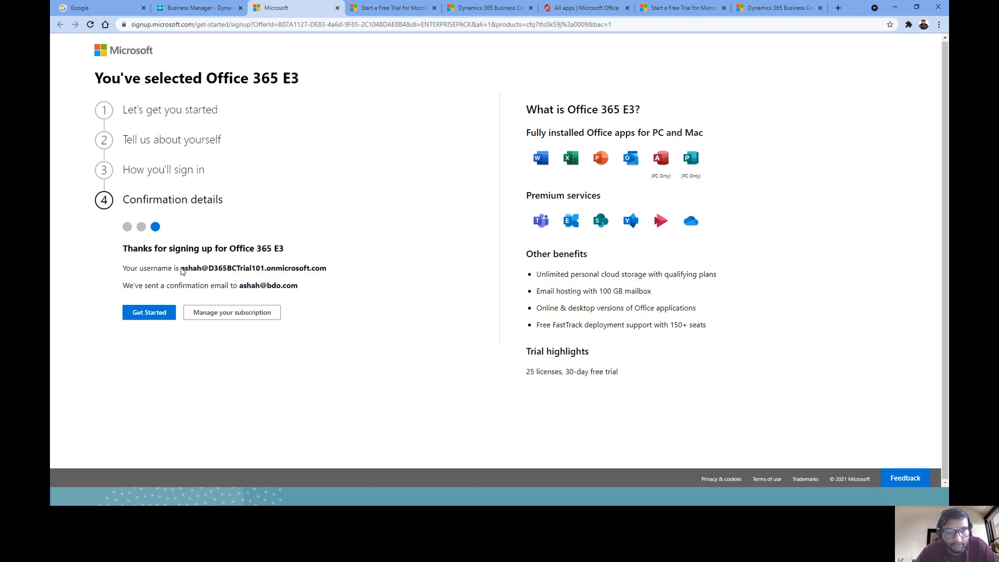
drag(182, 270, 331, 274)
key(ctrl+c)
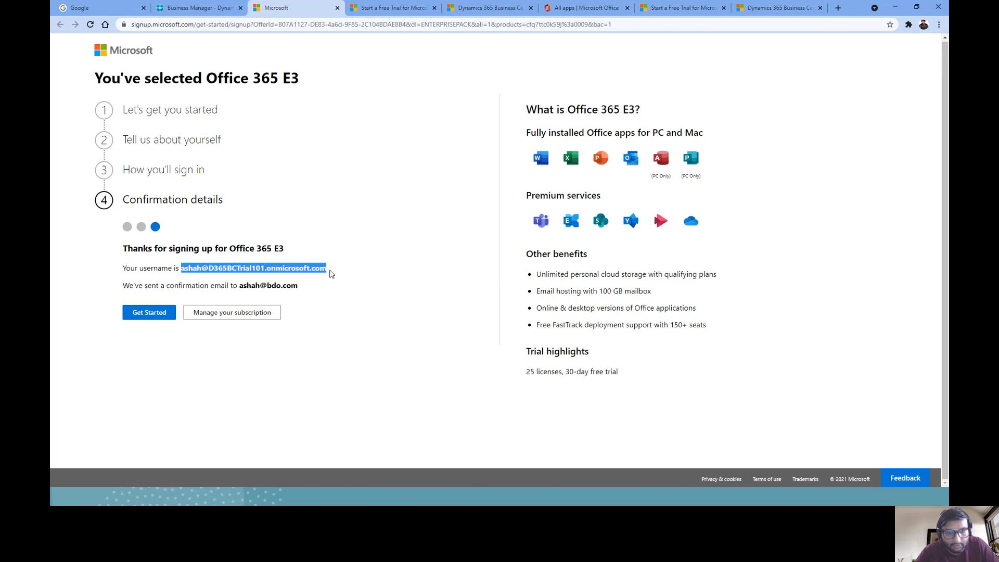
click(393, 8)
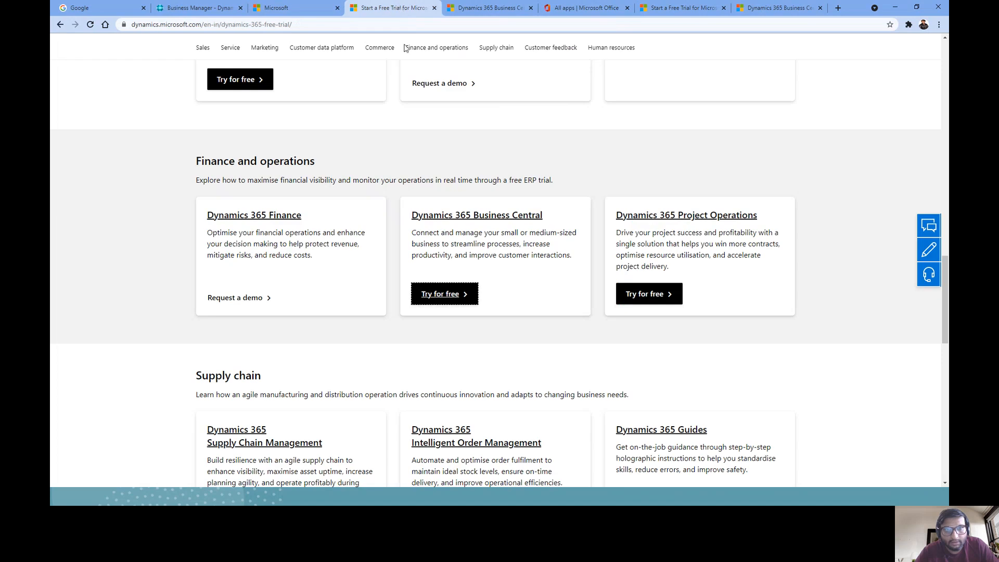
click(473, 8)
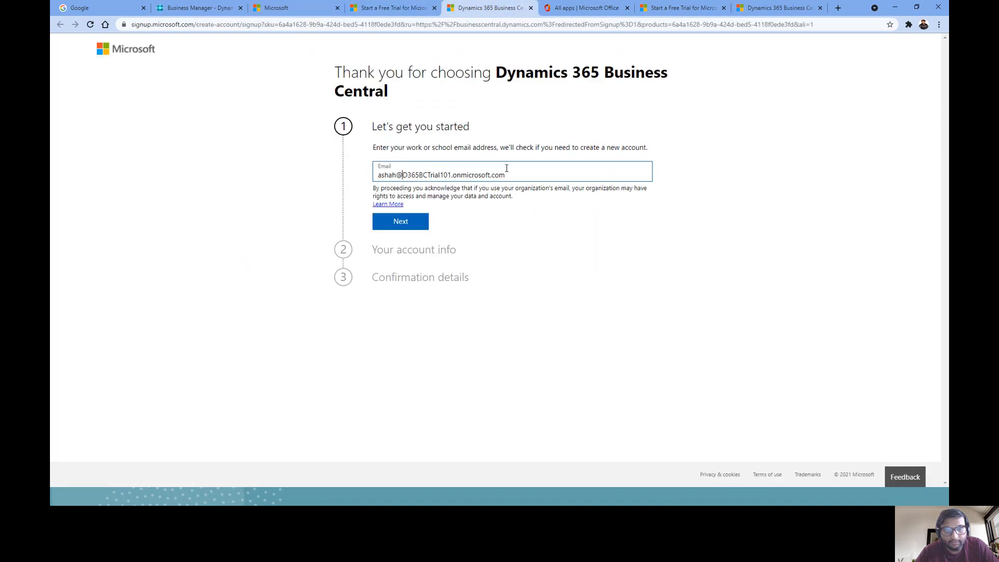
drag(510, 174, 356, 195)
key(ctrl+v)
click(393, 223)
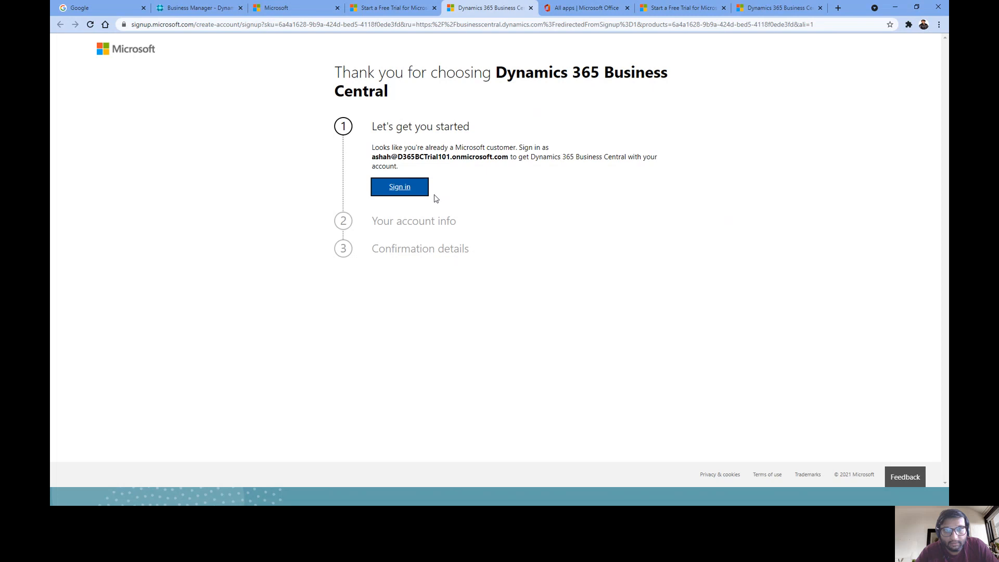
Step: Sign in to the new account and submit its account info with the personalized tips and offers option cleared
click(400, 189)
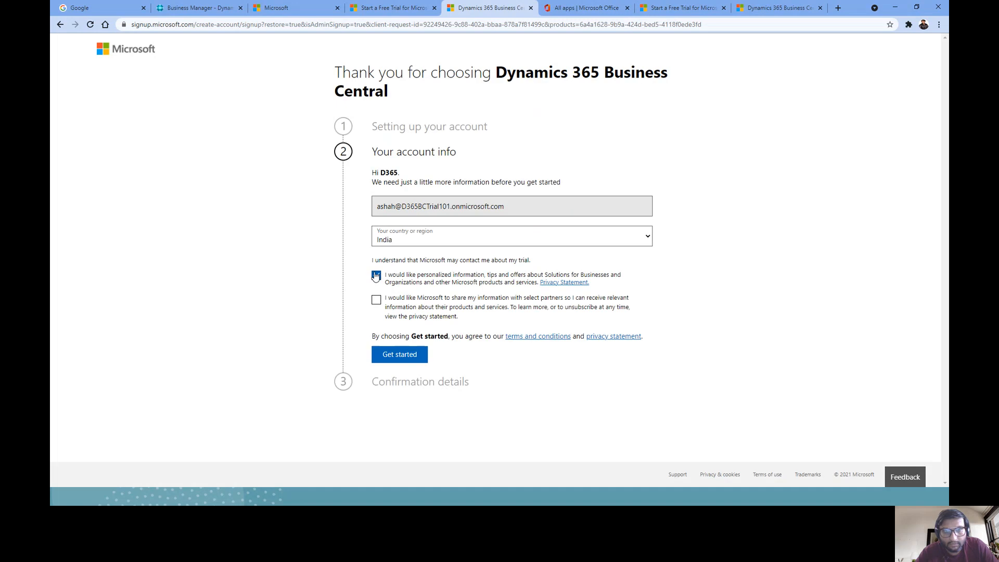
click(376, 276)
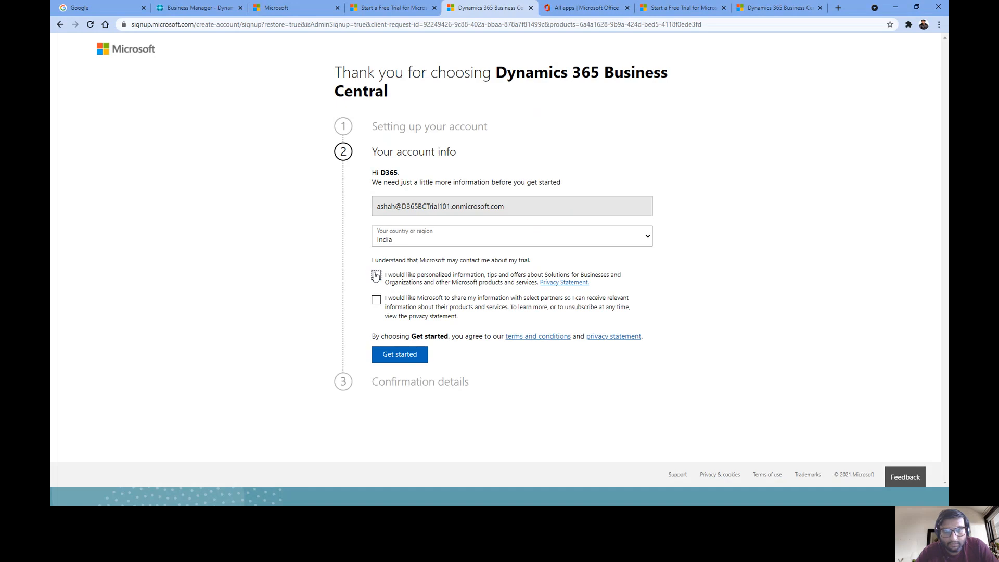
click(408, 359)
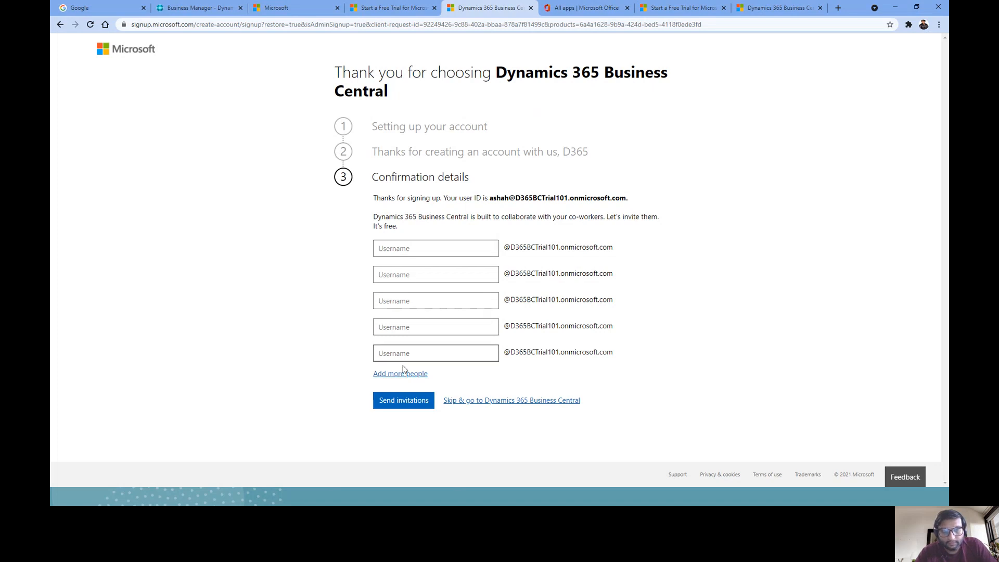
Step: Skip the co-worker invitations and get started with Business Central using the new trial account
click(460, 402)
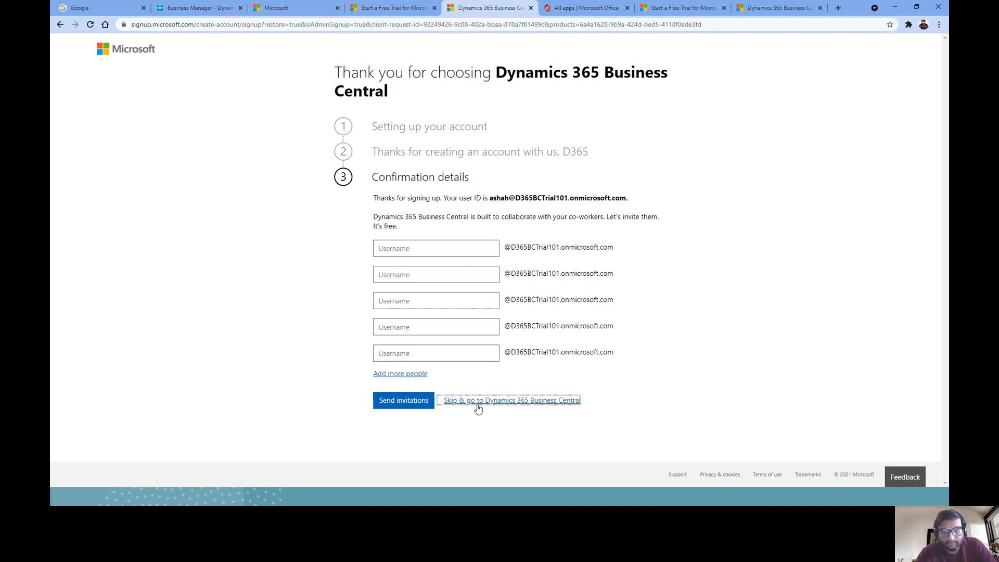
click(436, 250)
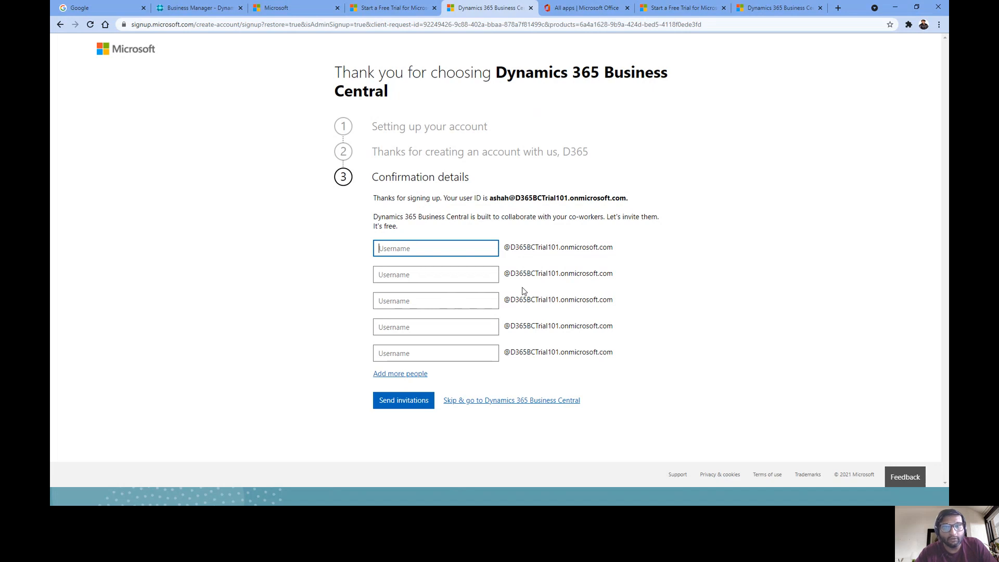
click(588, 11)
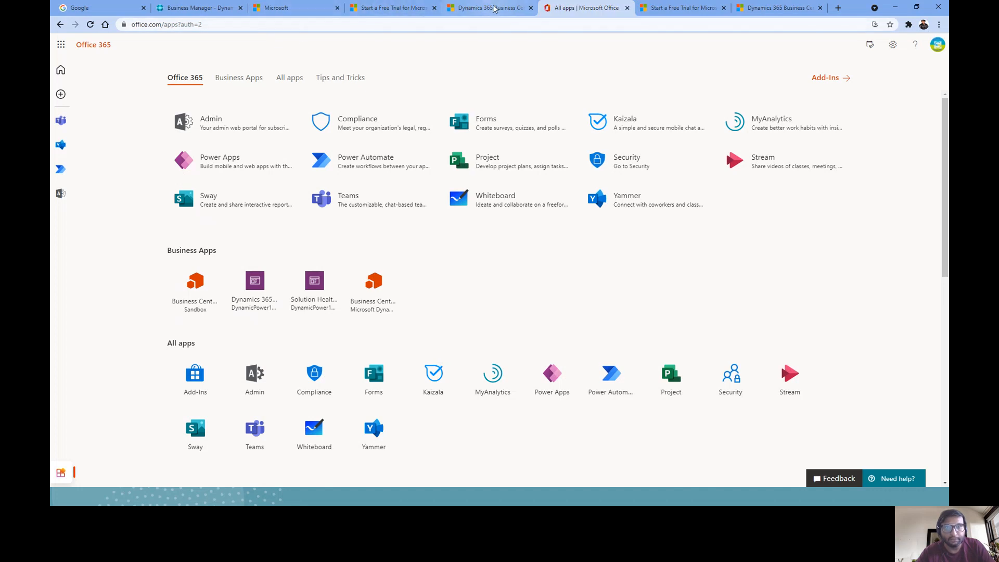
click(492, 8)
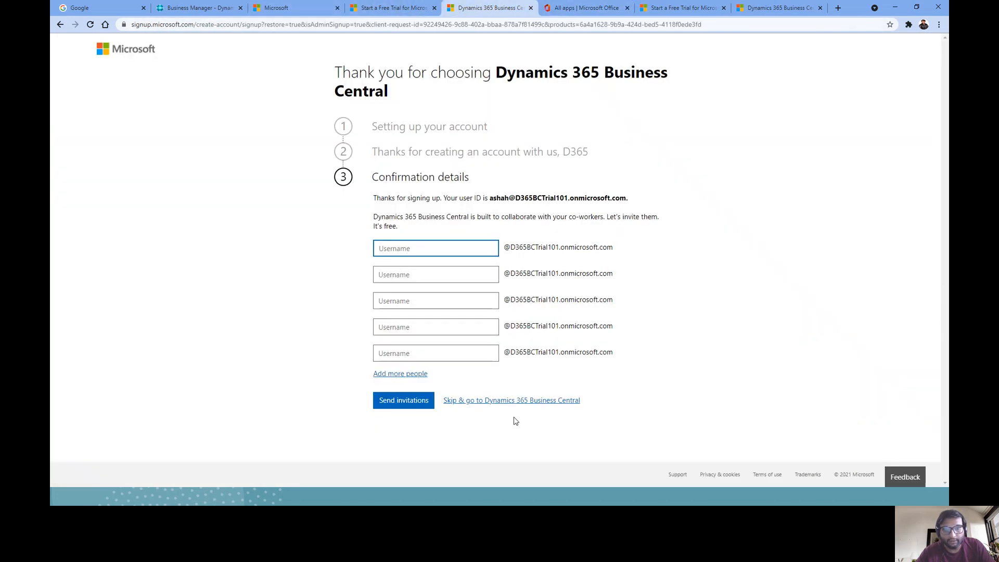
click(523, 401)
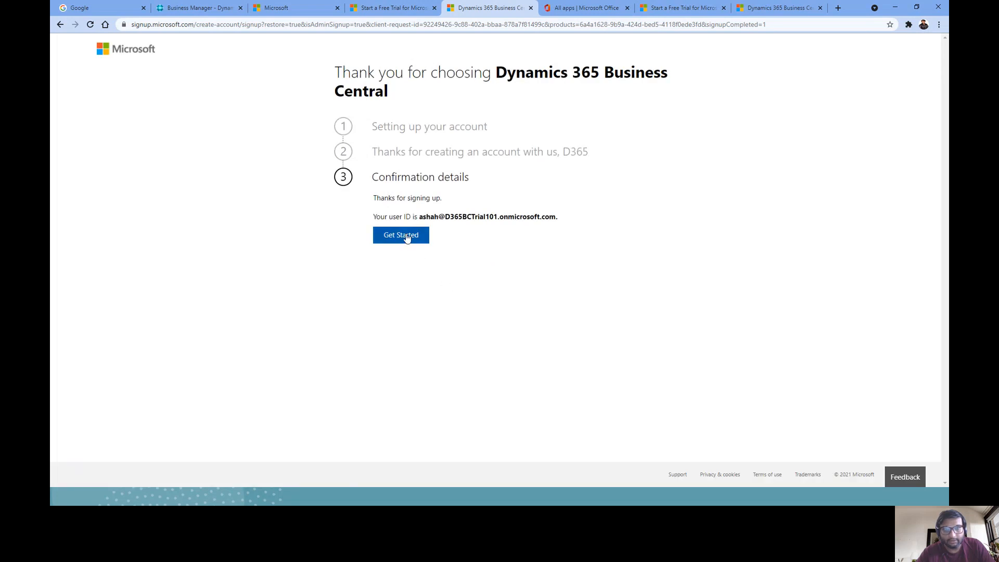
click(407, 237)
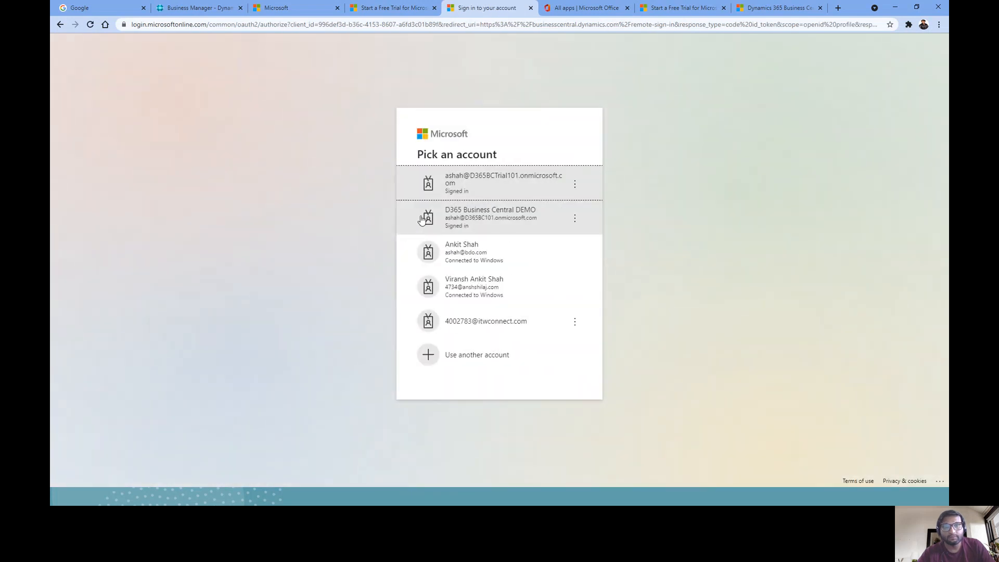
click(470, 183)
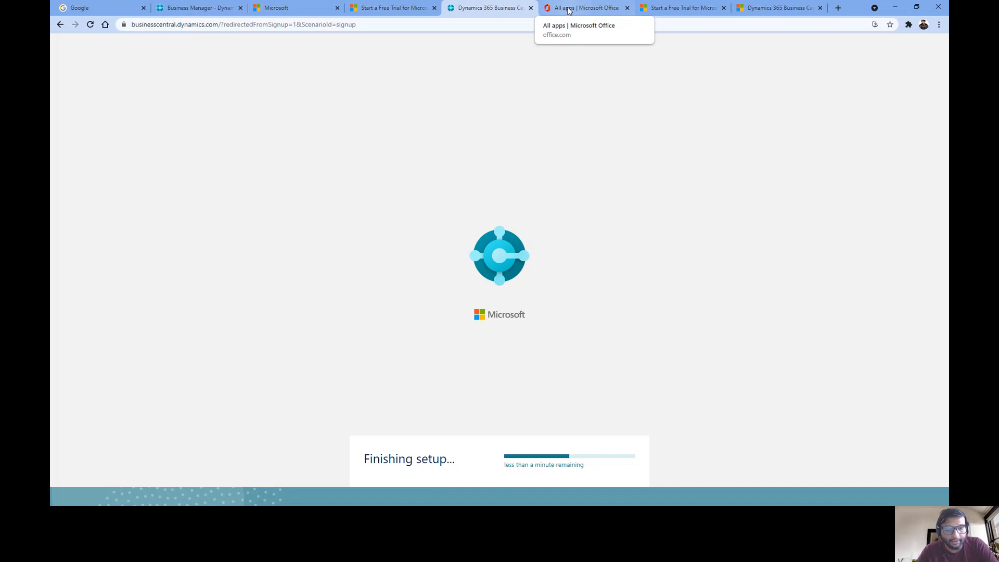
Step: Examine the Office 365 app launcher and the Business Apps section for the Business Central entries
click(568, 11)
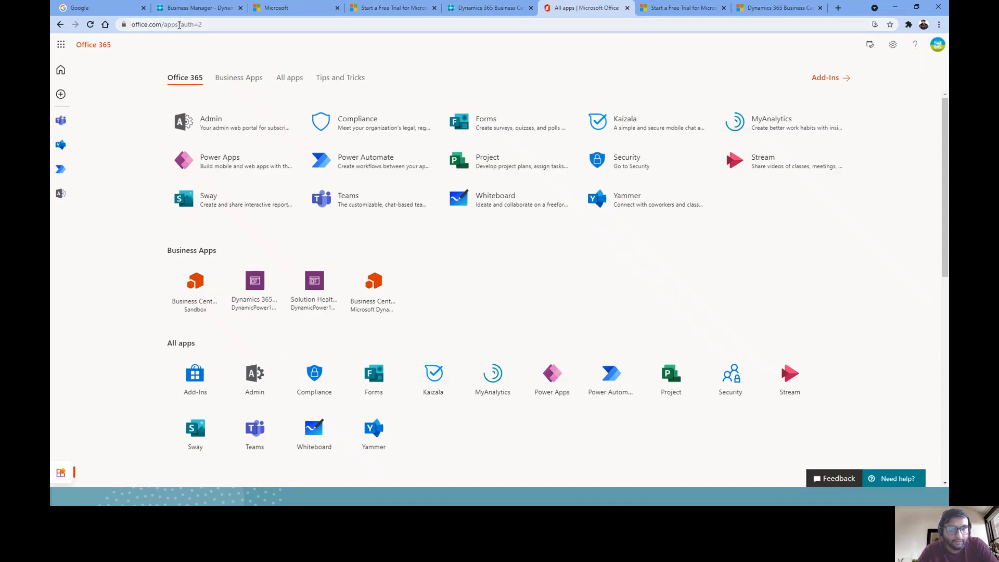
click(61, 45)
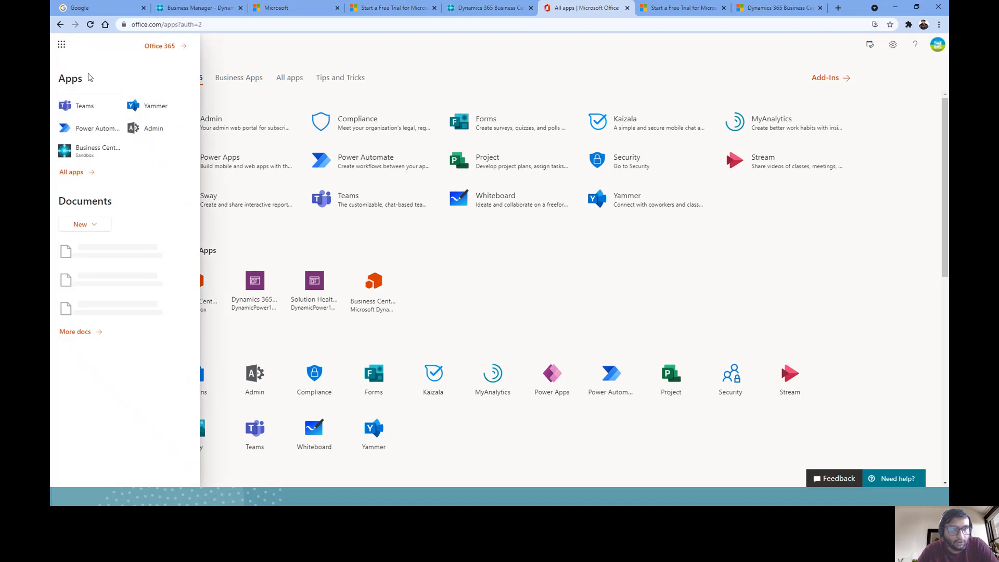
click(82, 176)
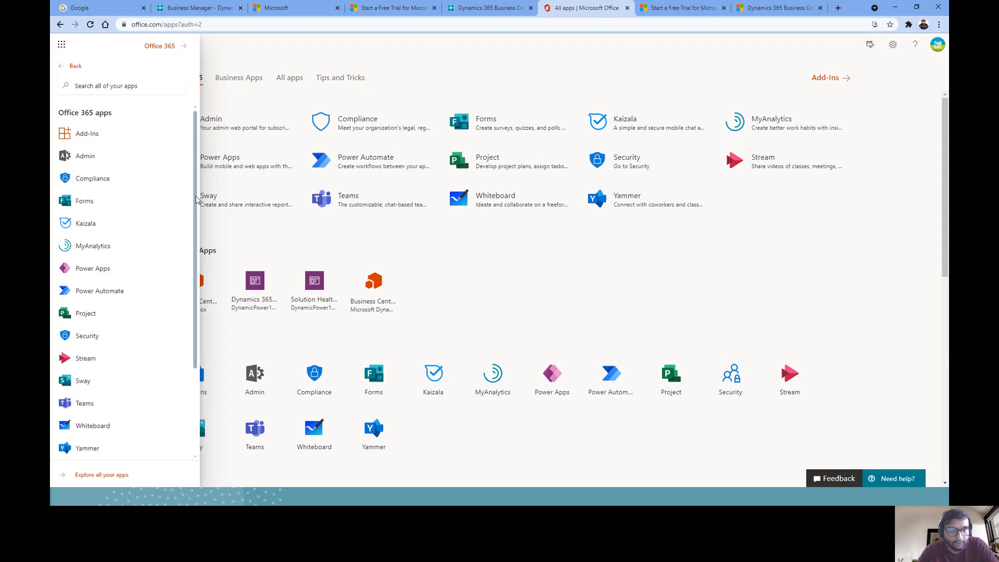
drag(197, 208, 186, 317)
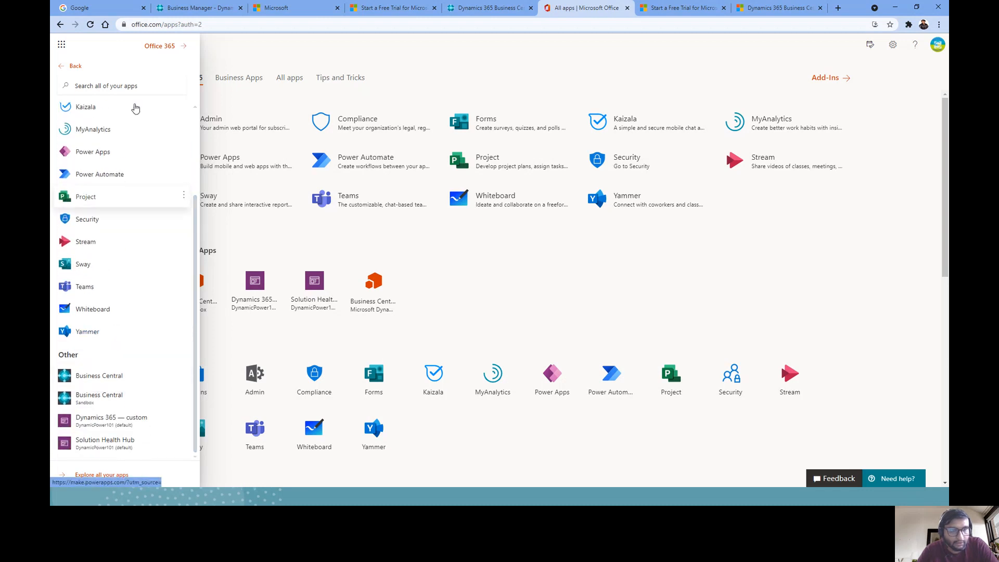
click(250, 46)
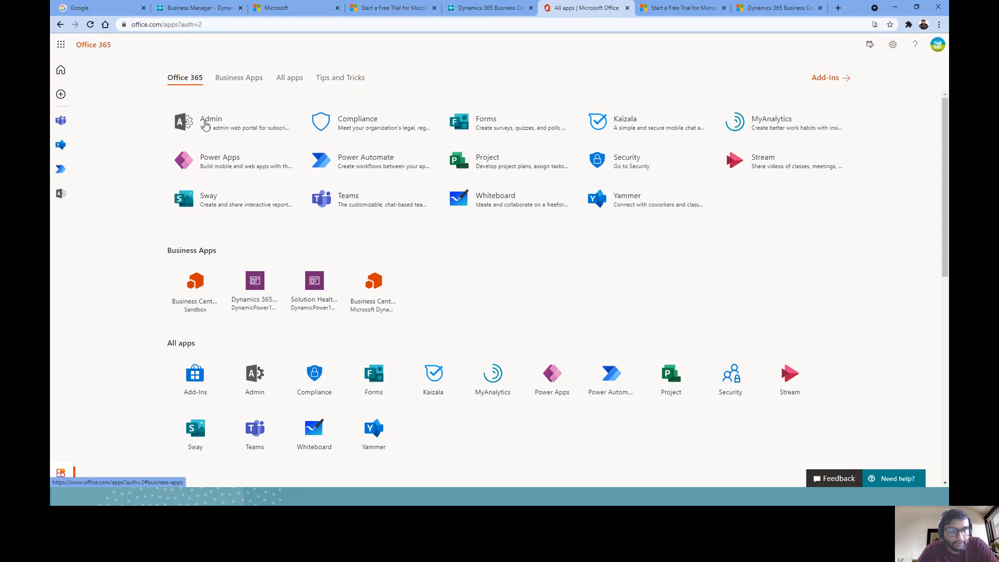
click(227, 79)
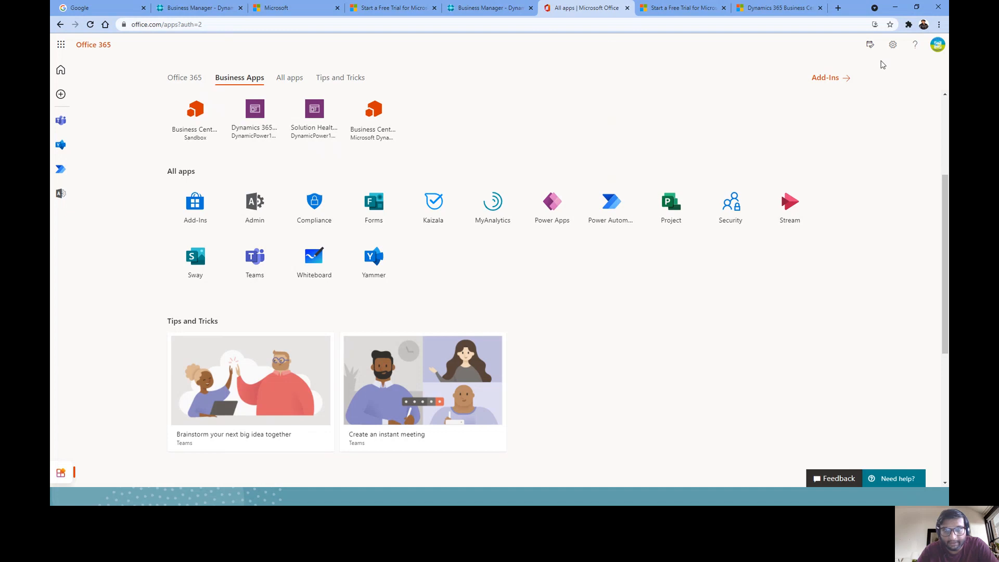
Step: Return to the new Business Central environment and complete its welcome dialog to reach the home page
click(504, 9)
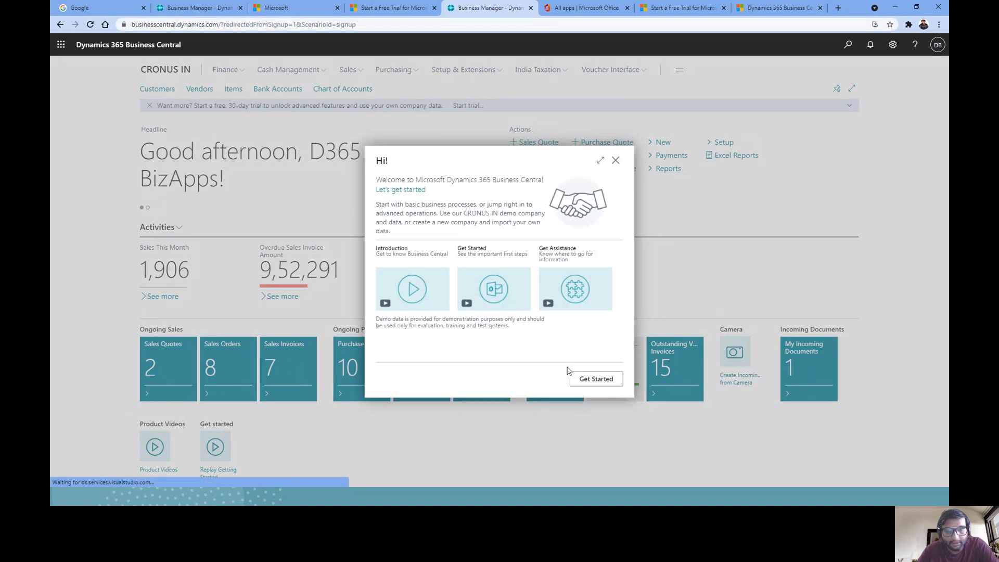
click(595, 381)
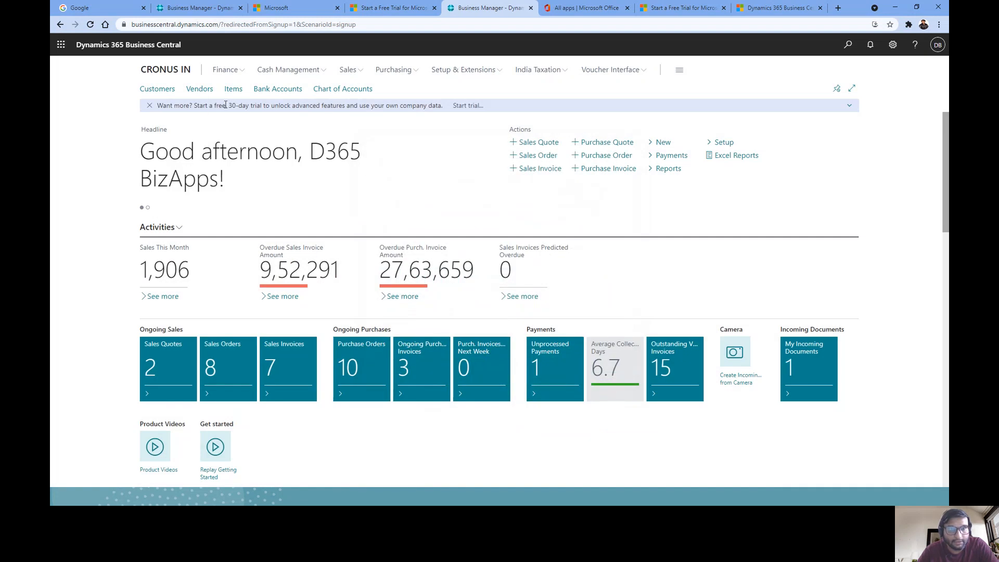
Step: Examine the 30-day trial offer banner on the Business Central home page and the signed-in account's details
drag(238, 105, 424, 115)
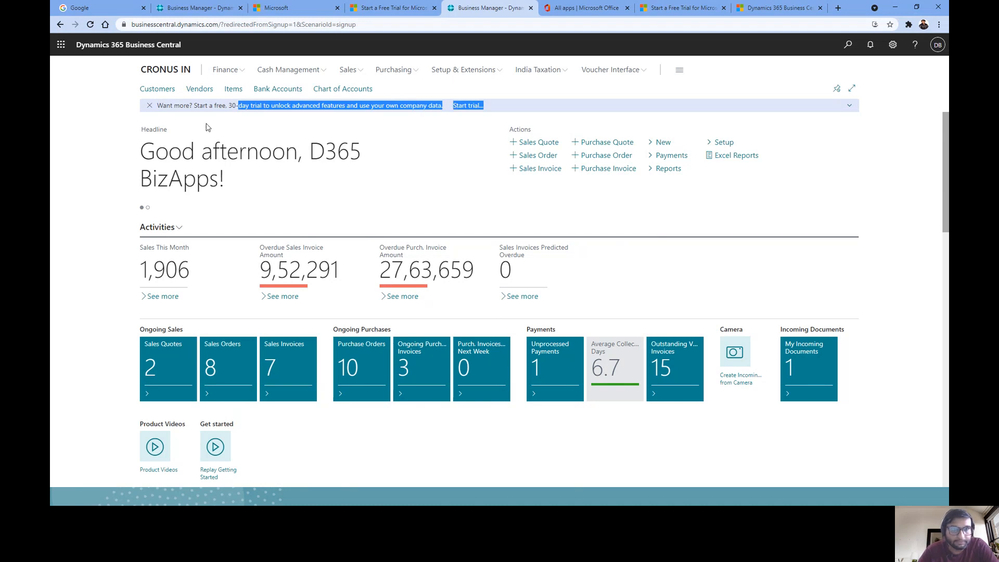
click(285, 124)
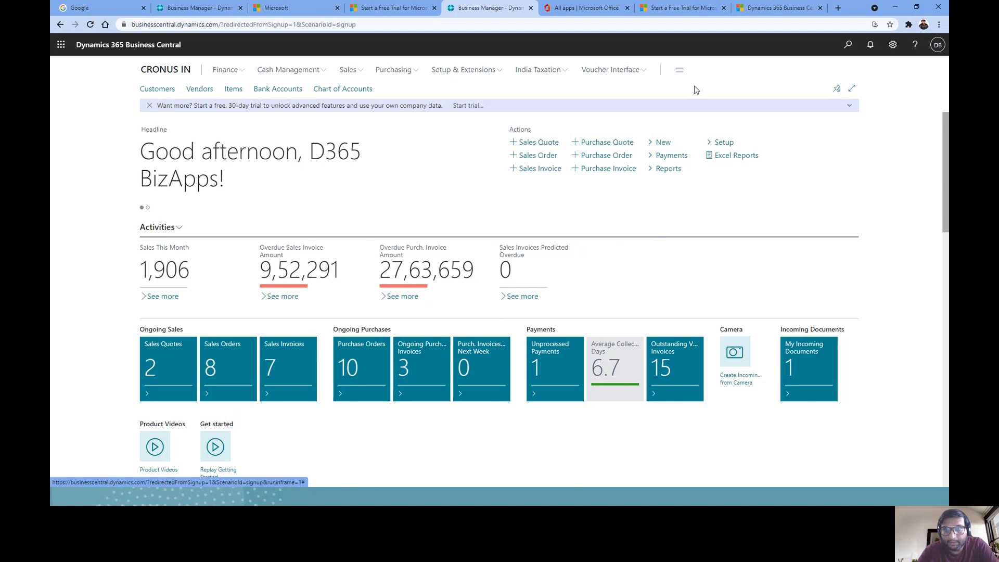
click(937, 46)
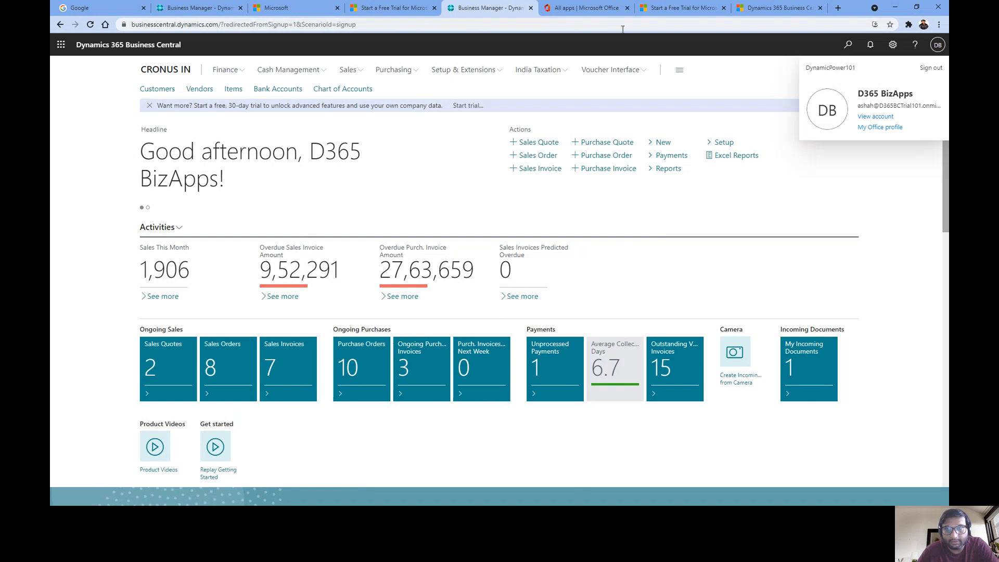
Step: Open the Business Central Admin Center from the home page and continue with the signed-in trial account
click(893, 46)
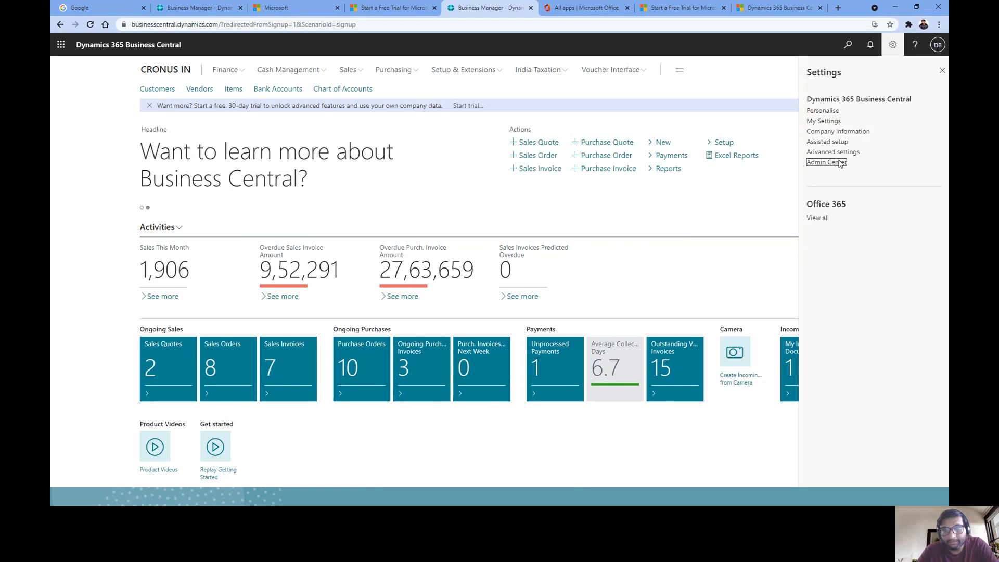
click(840, 163)
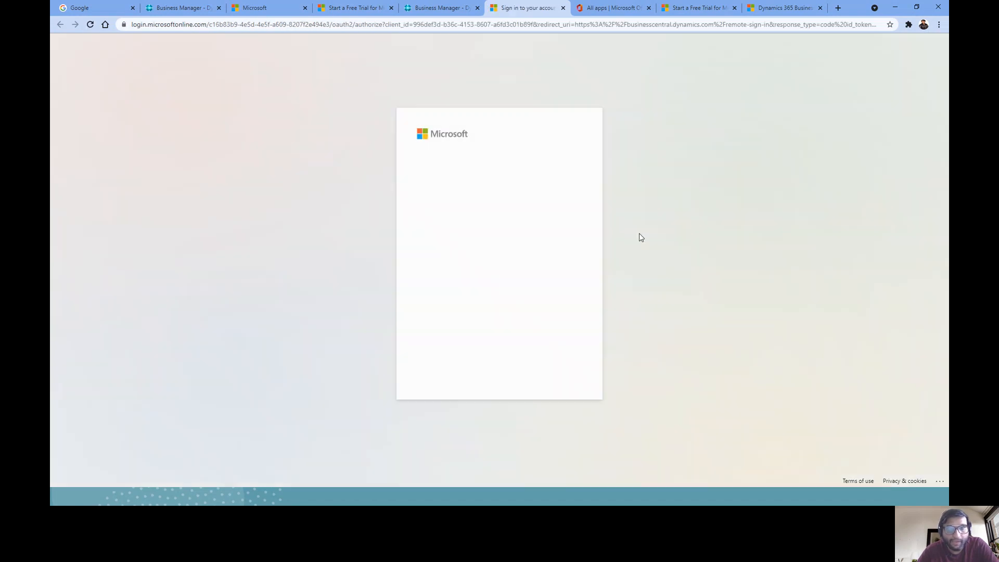
click(500, 182)
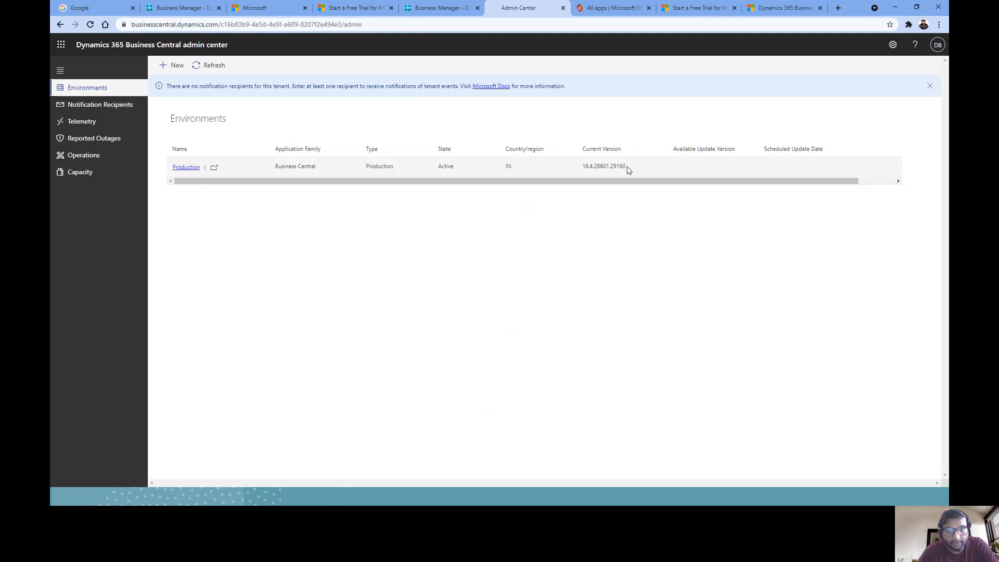
Step: Look through the admin center's Notification Recipients, Telemetry, Reported Outages, Operations and Capacity pages
click(127, 107)
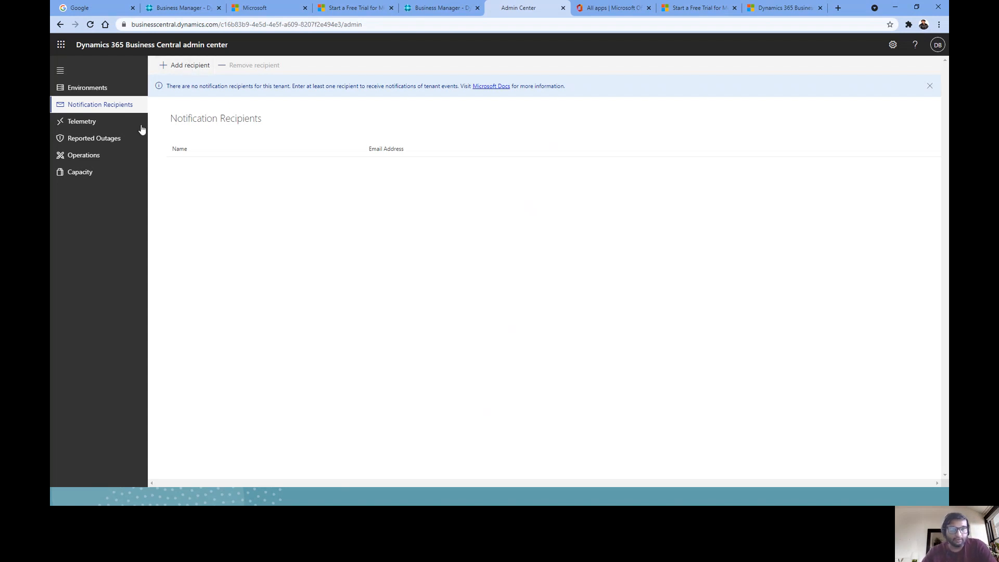
click(102, 125)
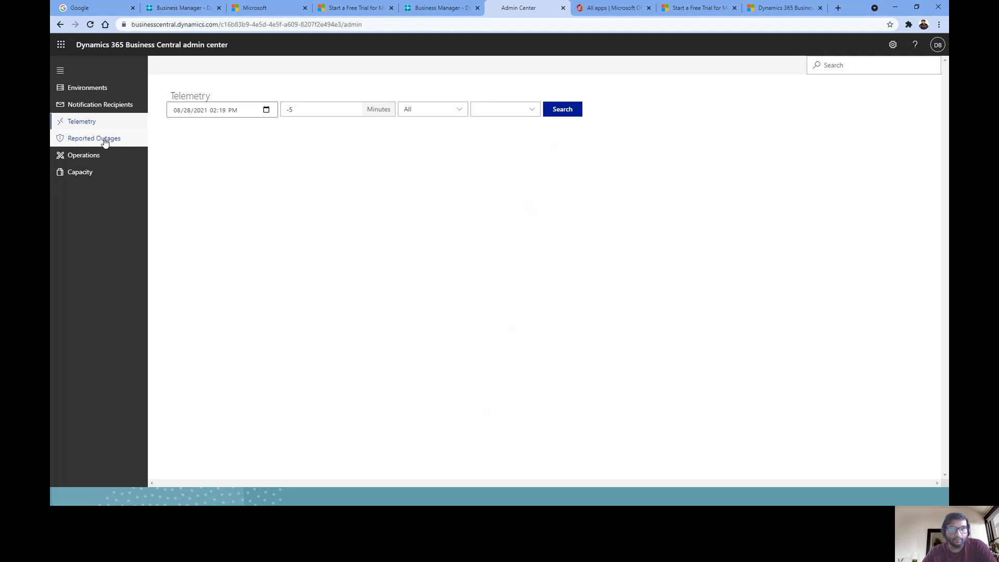
click(105, 141)
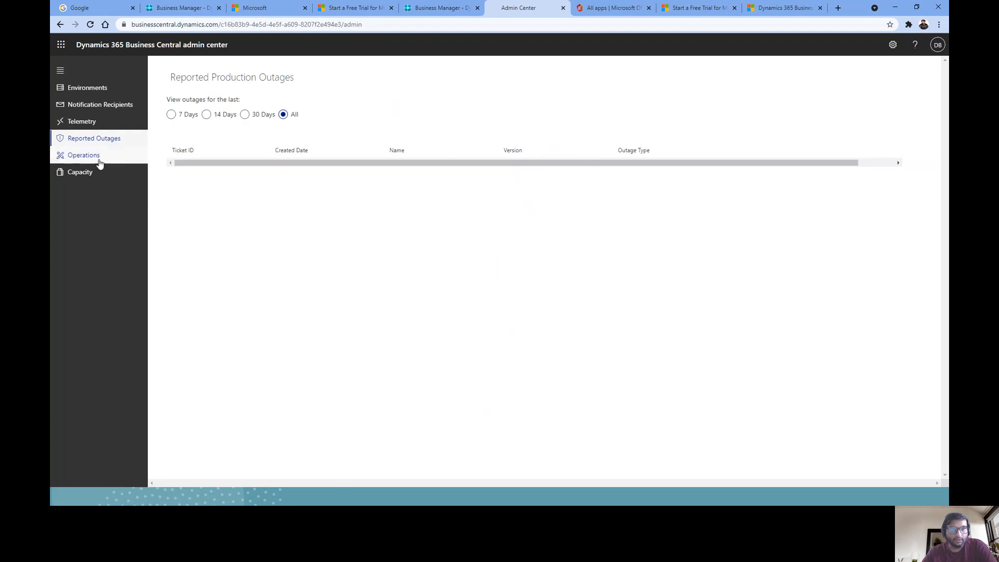
click(100, 163)
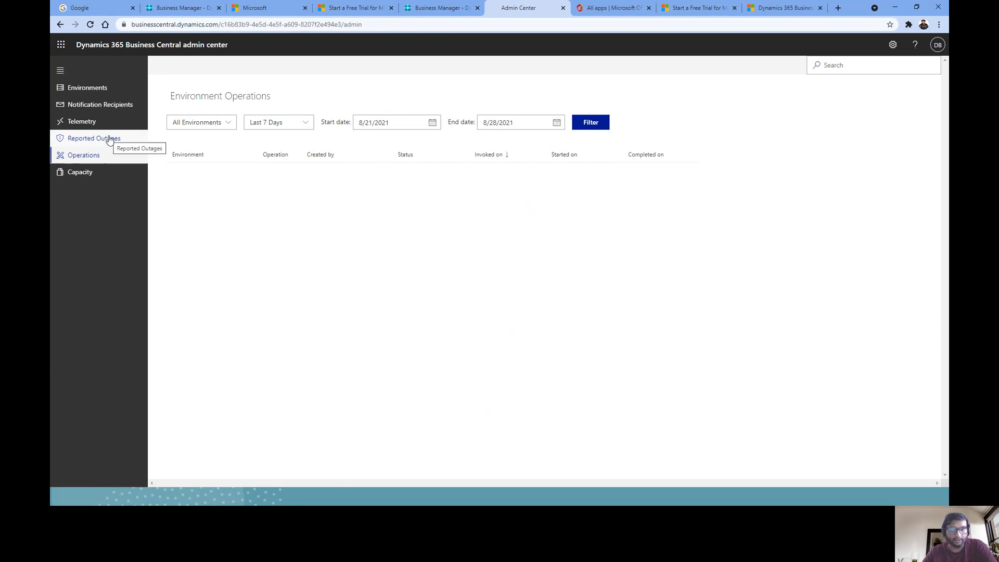
click(88, 175)
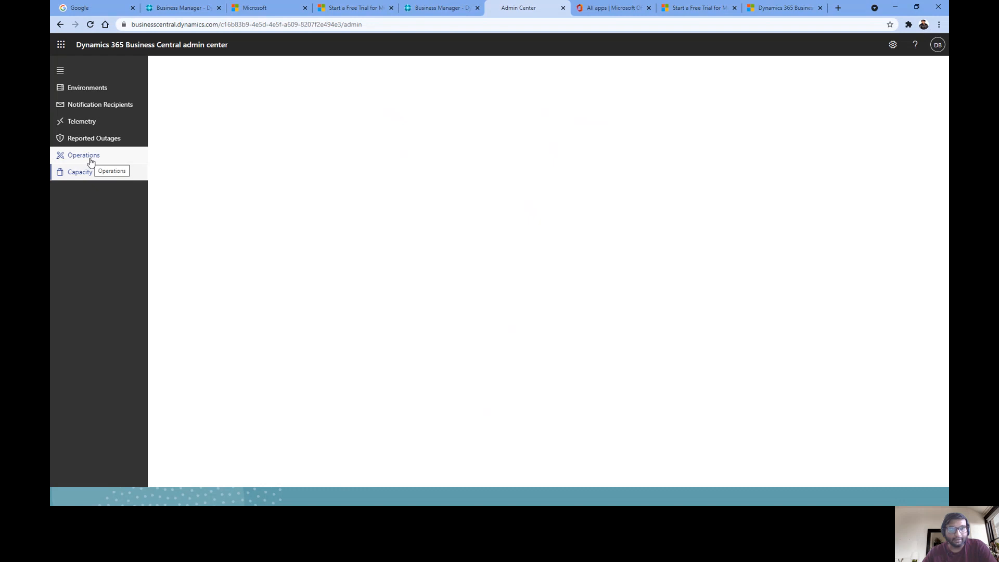
click(90, 158)
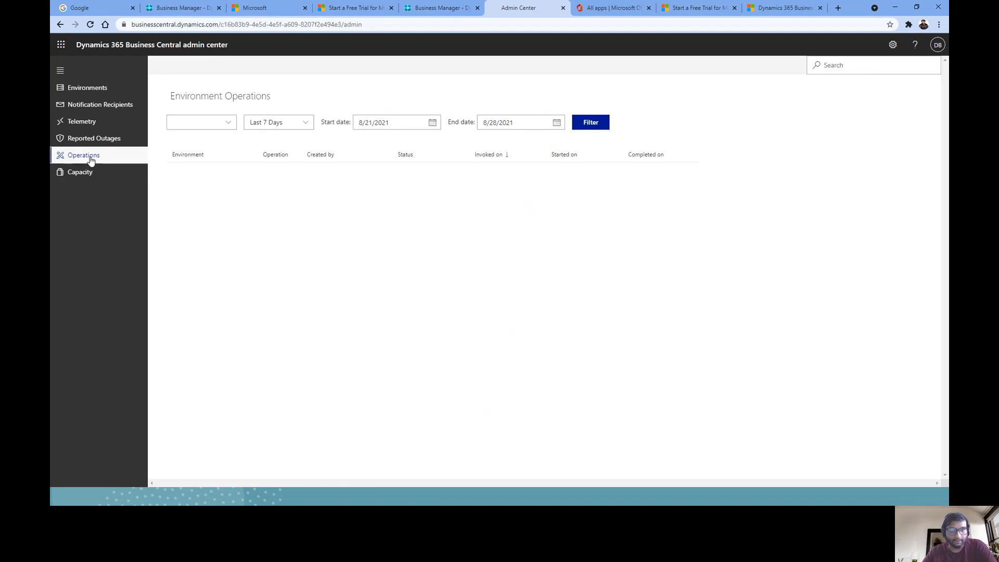
Step: Start a new environment from the Environments list and name it DEMO101Sandbox
click(83, 87)
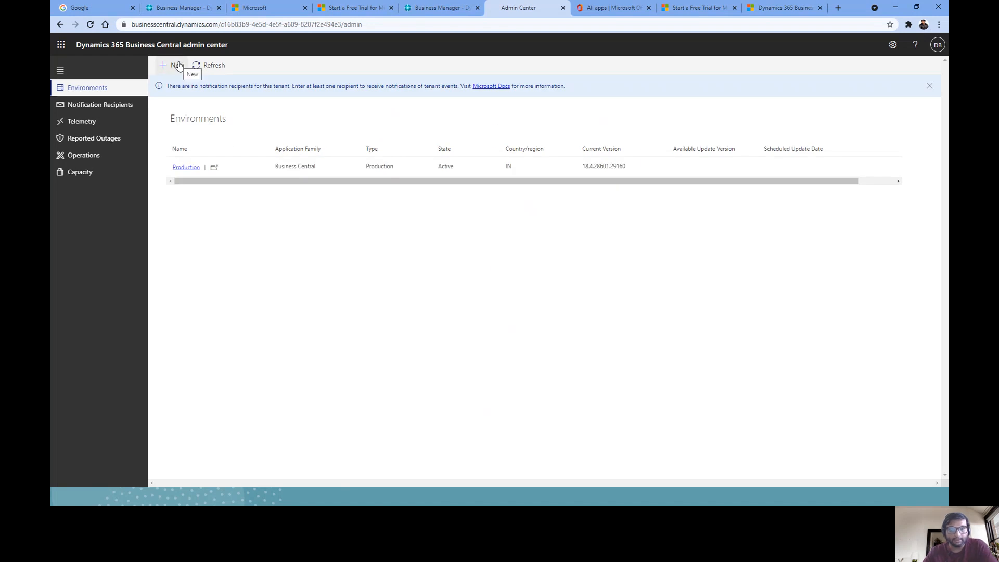
click(178, 66)
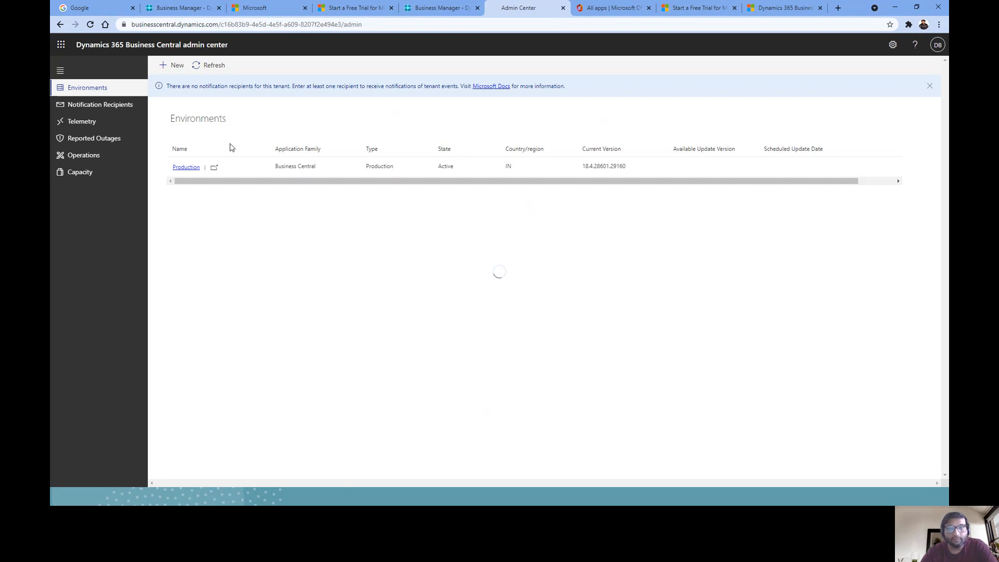
click(301, 29)
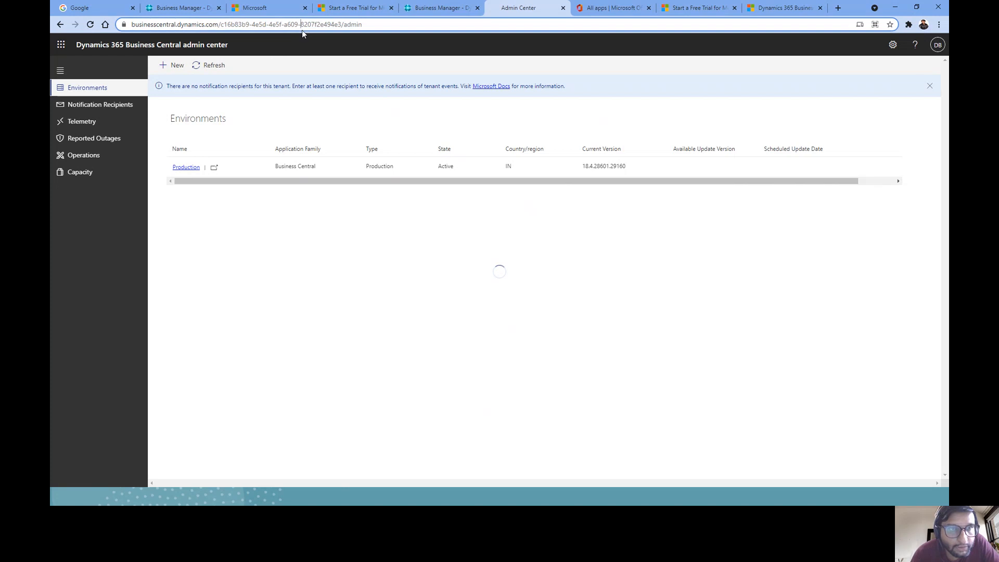
key(ctrl+a)
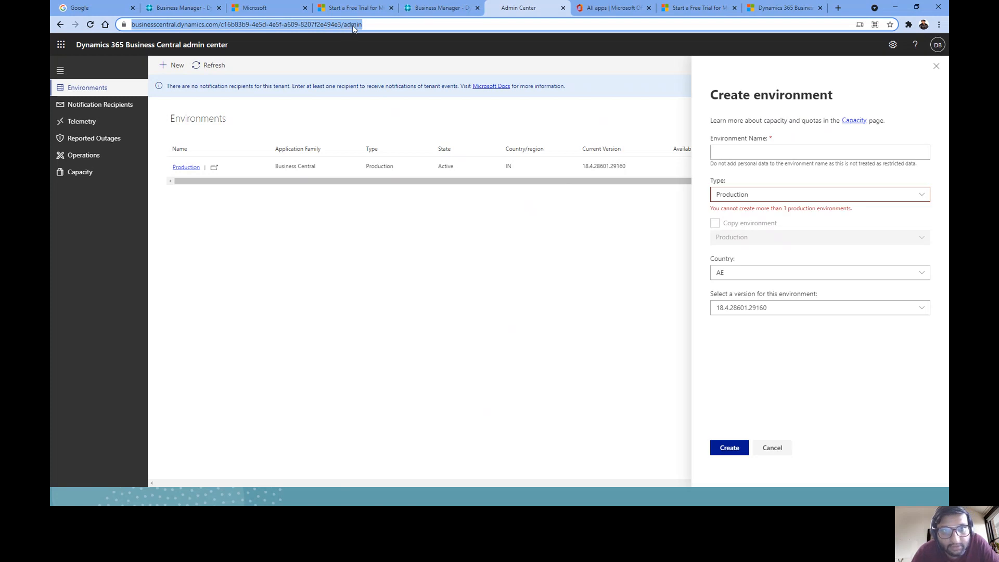
click(754, 152)
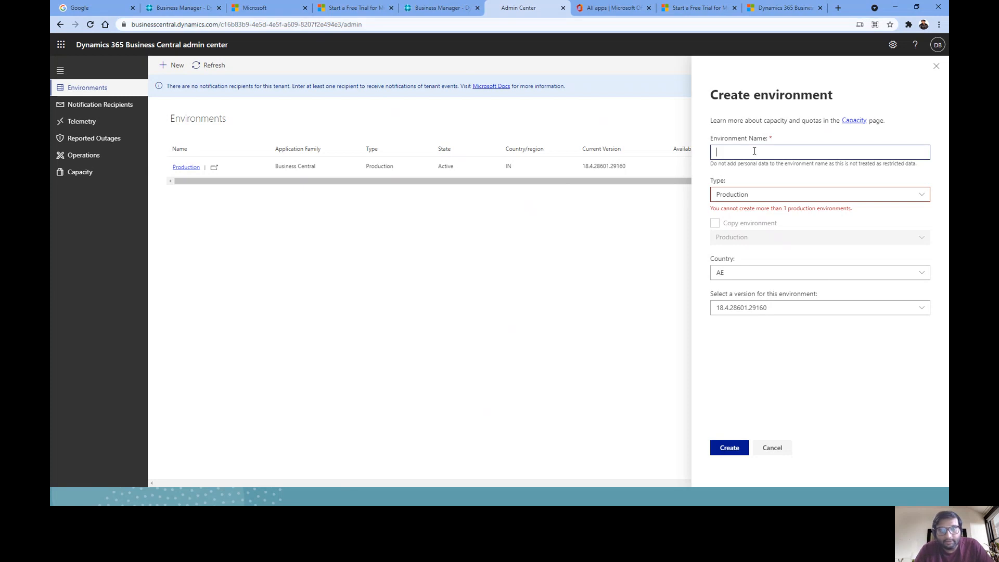
text(DEMo)
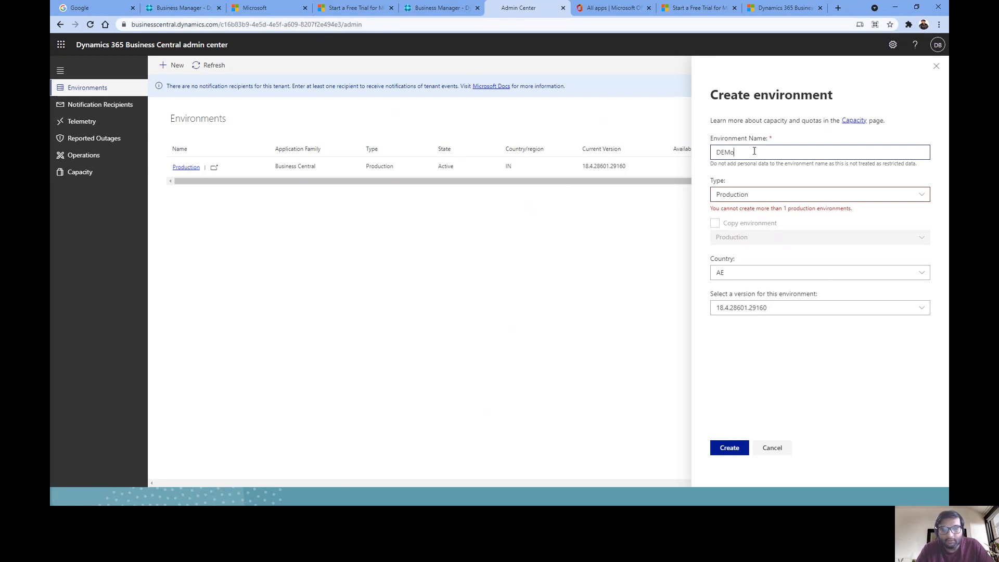
text(Sandbox)
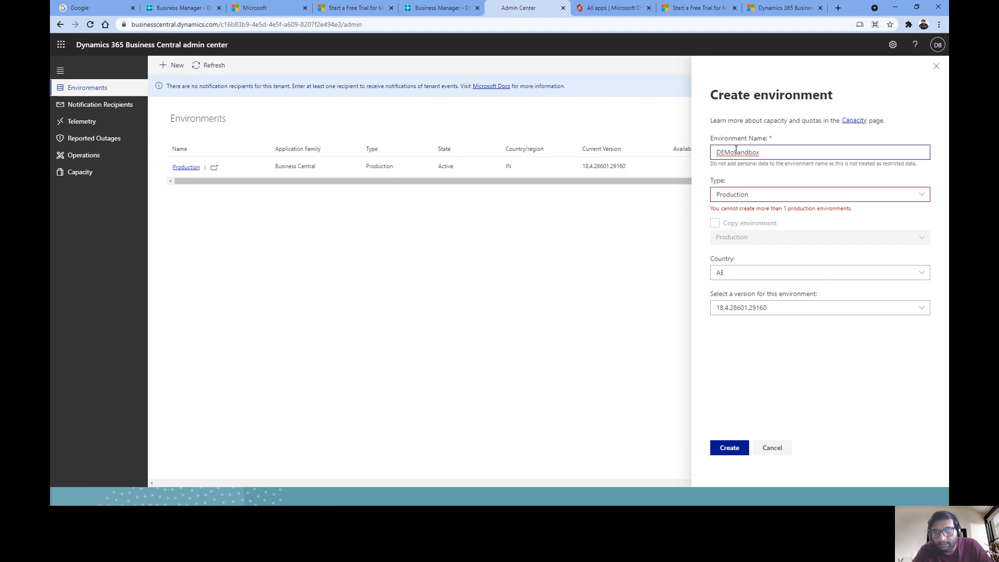
click(735, 152)
key(BackSpace)
text(O)
text(-01)
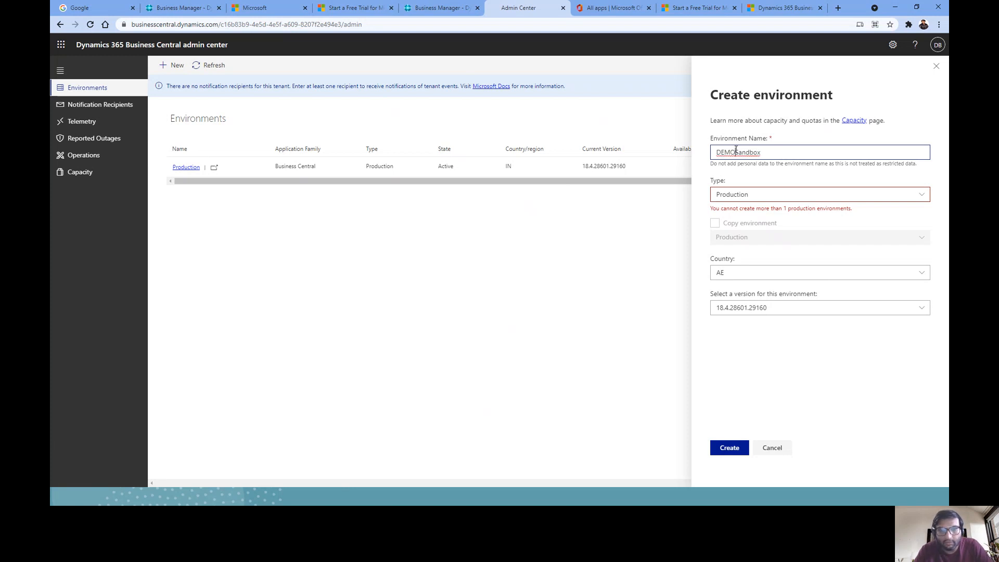
Step: Set the environment type to Sandbox and switch Copy environment on and off again so the country becomes IN
click(754, 200)
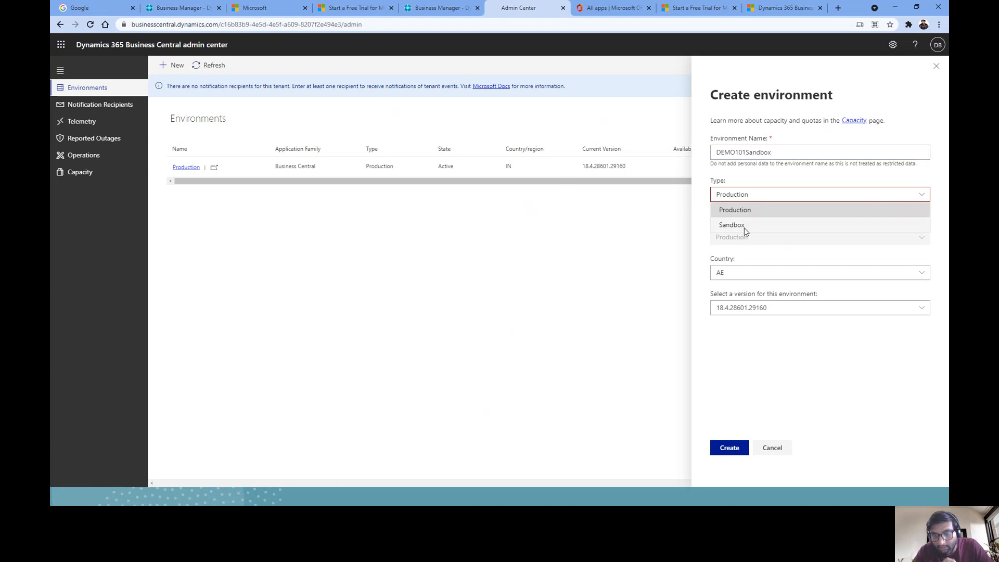
click(745, 226)
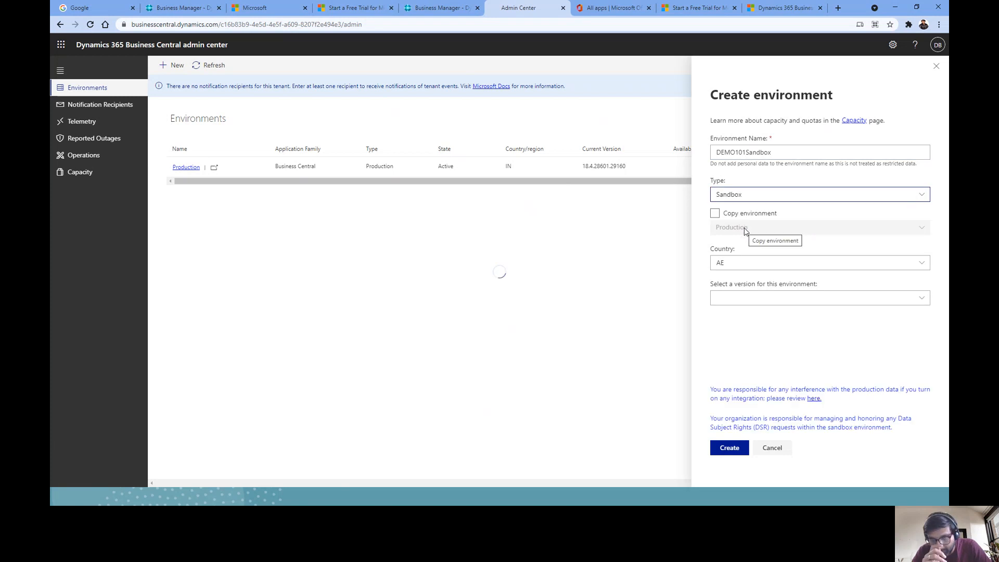
click(716, 214)
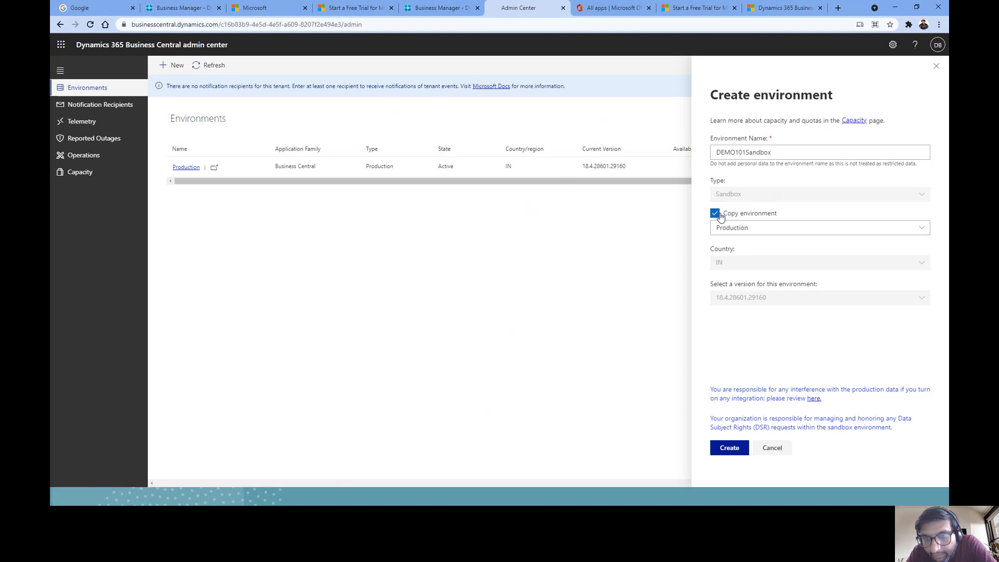
click(750, 227)
click(751, 227)
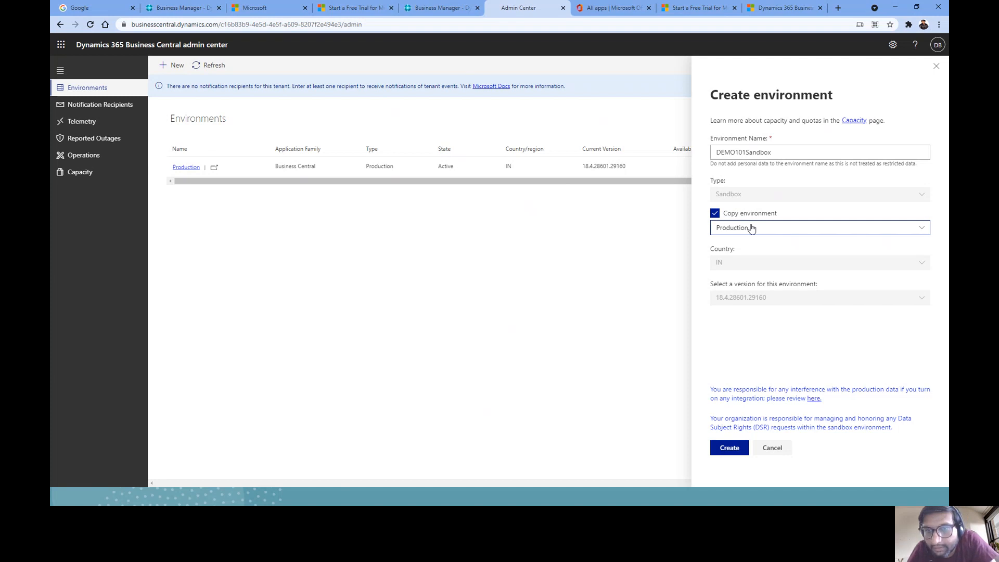
click(716, 214)
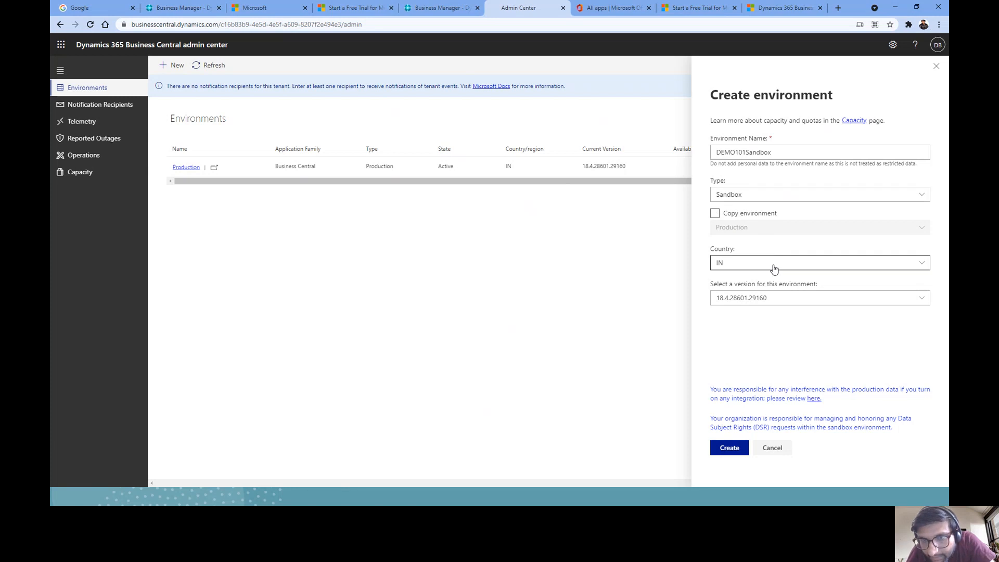
Step: Keep version 18.4.28601.29160 for the sandbox and create the environment
click(784, 301)
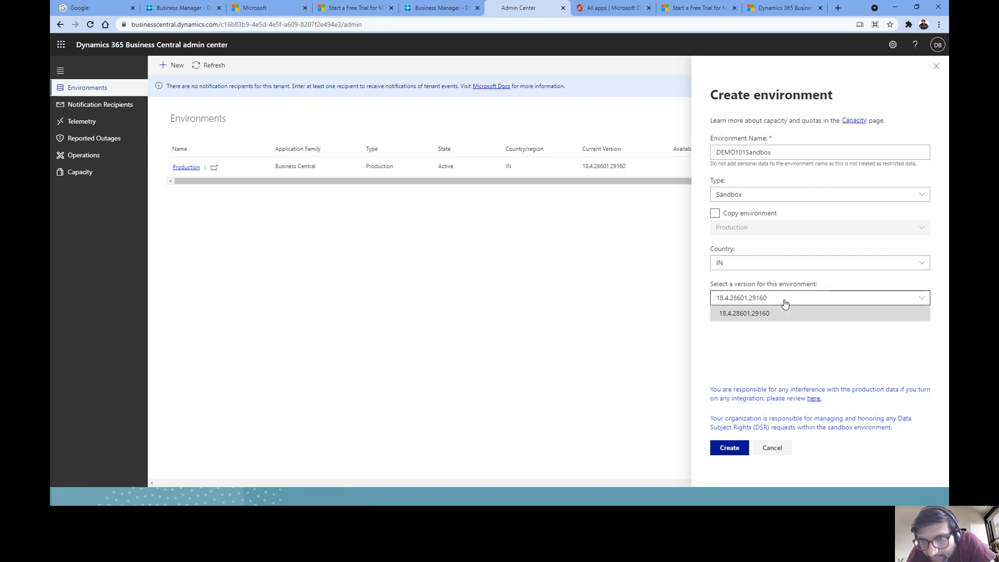
click(783, 302)
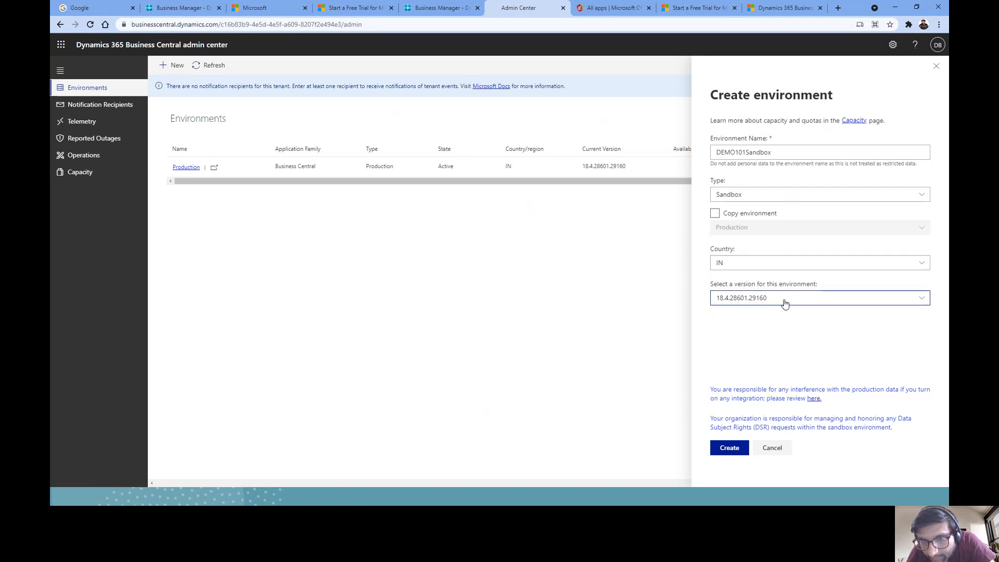
click(730, 448)
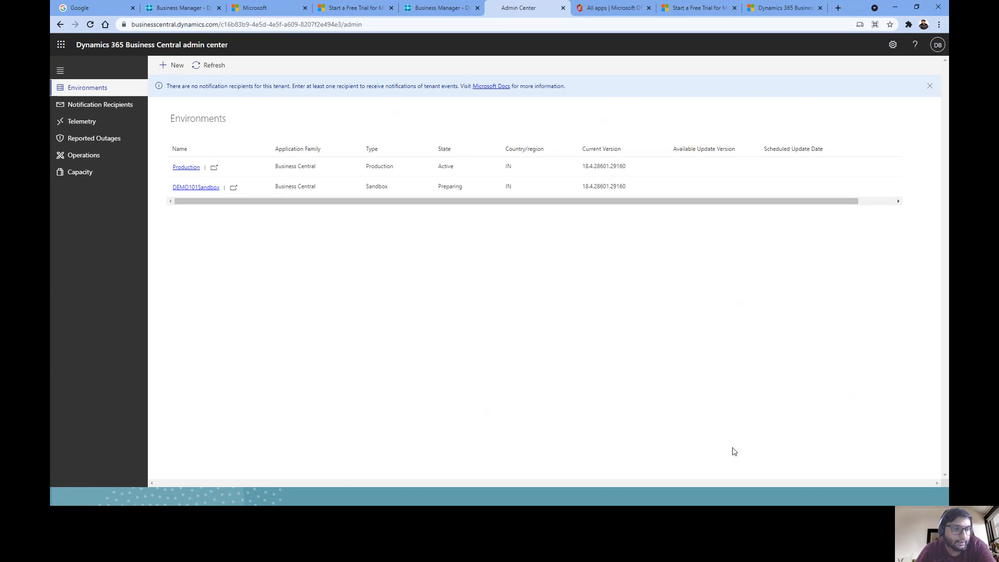
Step: Open the details of the DEMO101Sandbox environment and launch the sandbox through its URL
right_click(200, 187)
key(Escape)
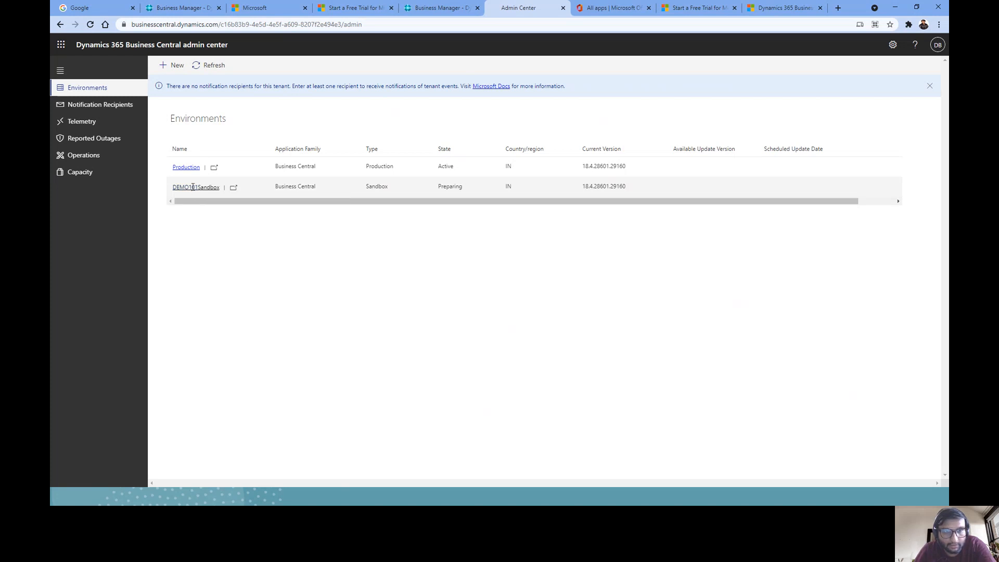
click(195, 187)
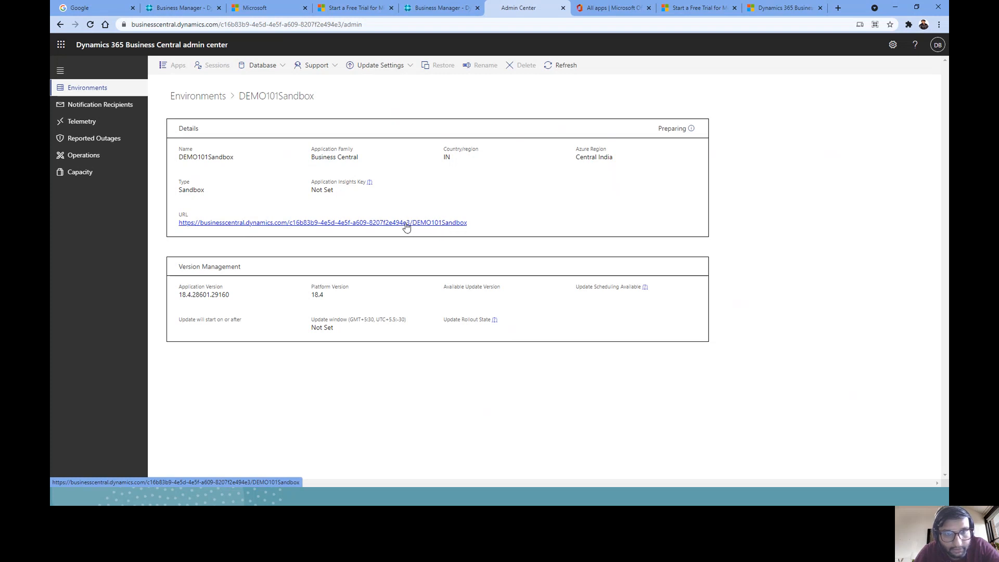
click(438, 222)
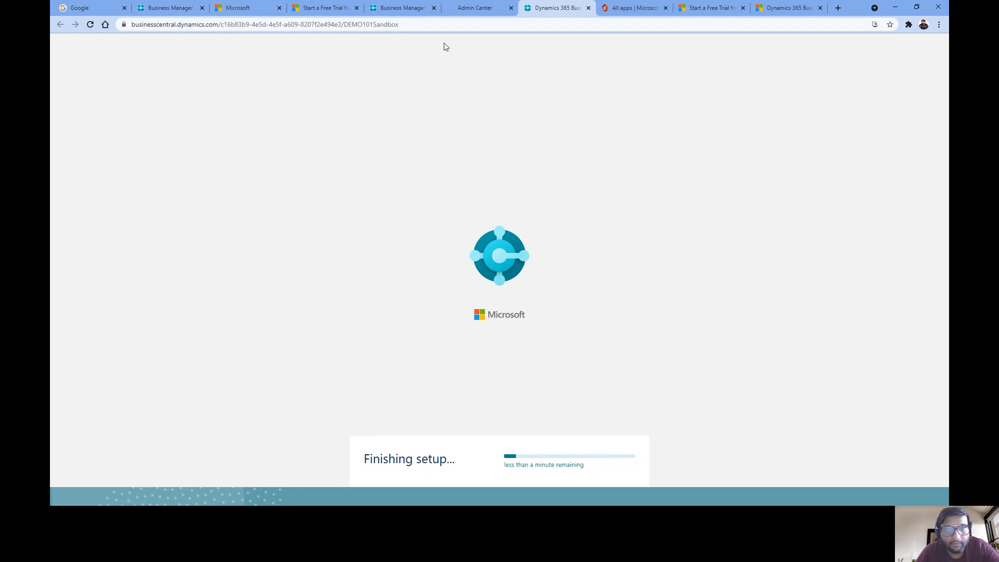
Step: Examine the environment name at the end of the sandbox's web address and return to its details in the admin center
drag(406, 24, 345, 33)
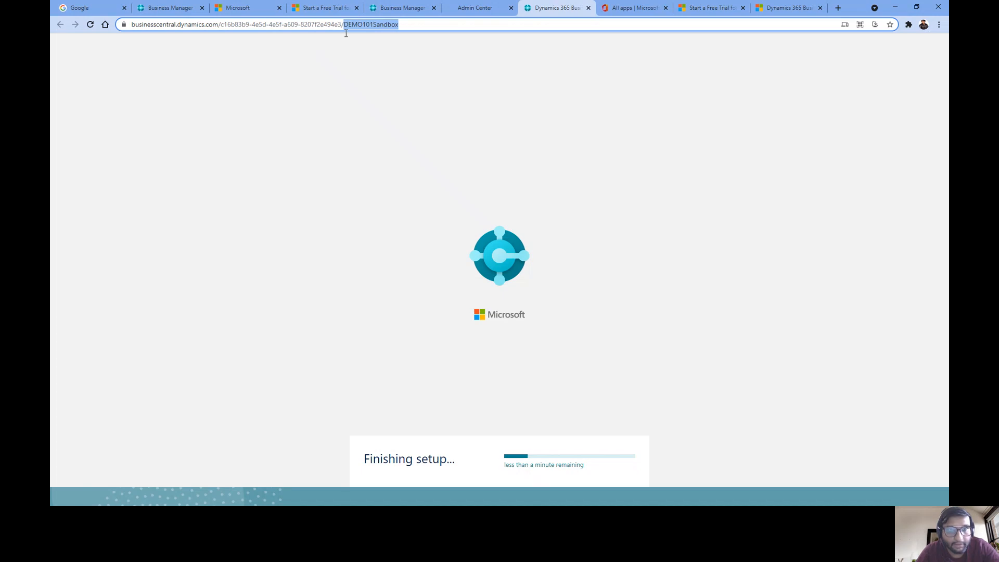
drag(345, 34, 347, 37)
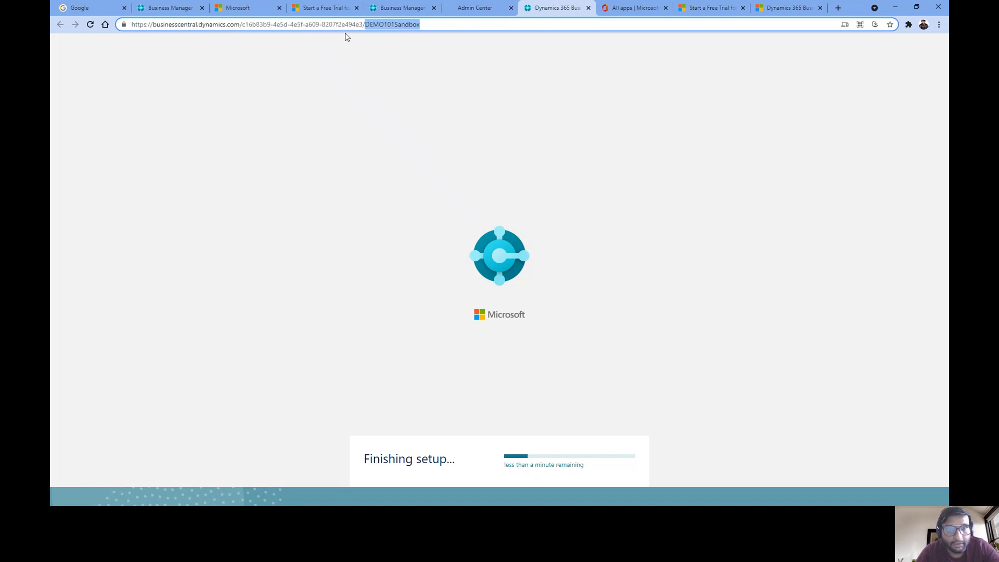
click(440, 26)
drag(438, 26, 371, 20)
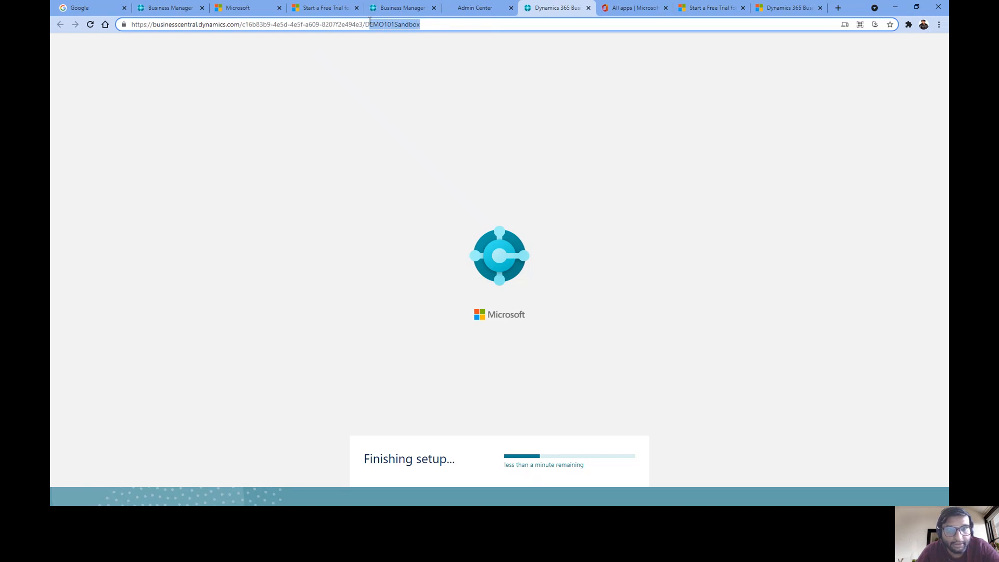
double_click(424, 26)
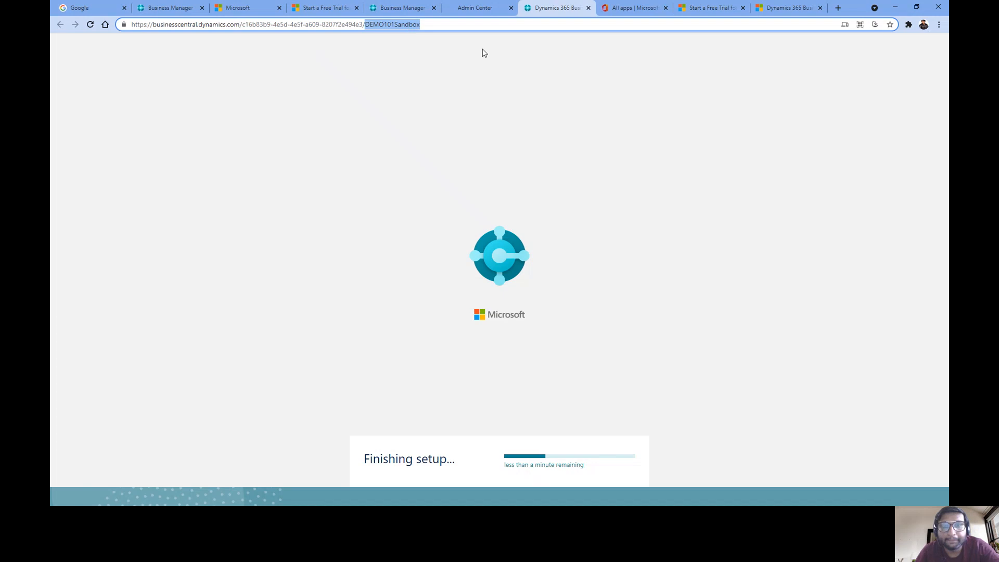
click(474, 7)
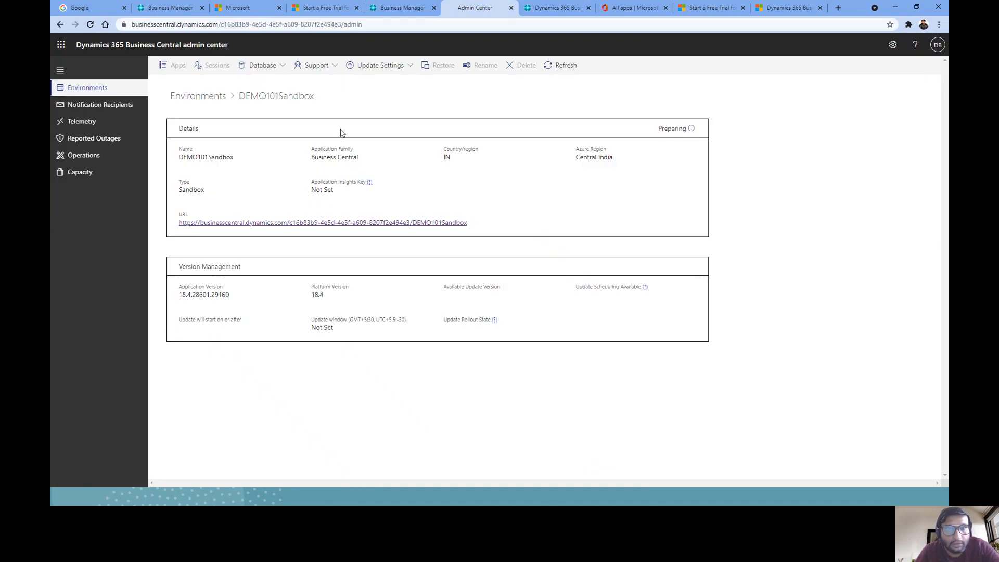
Step: Review the database and update settings options of the DEMO101Sandbox environment and return to the environments list
click(277, 67)
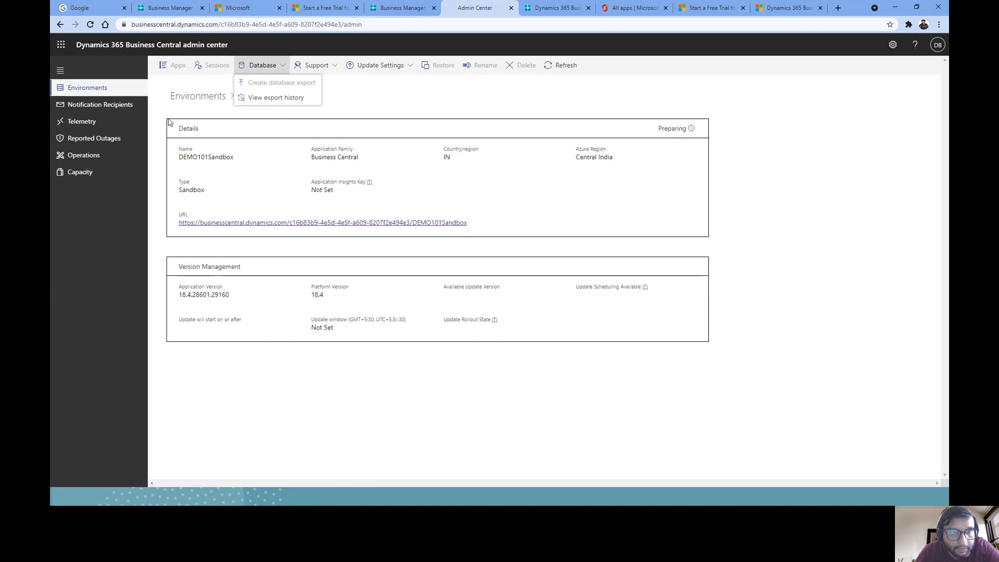
click(620, 95)
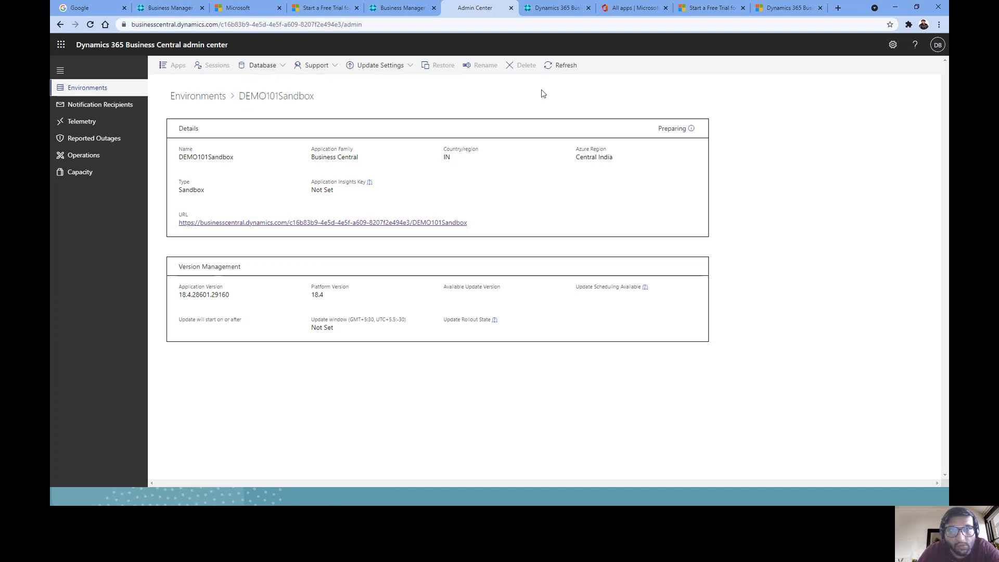
click(405, 66)
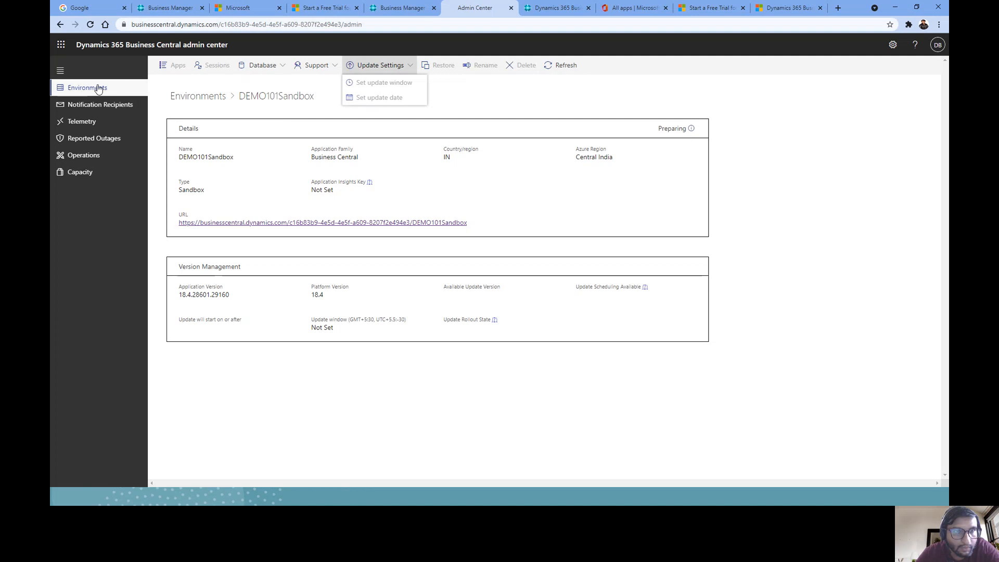
click(185, 99)
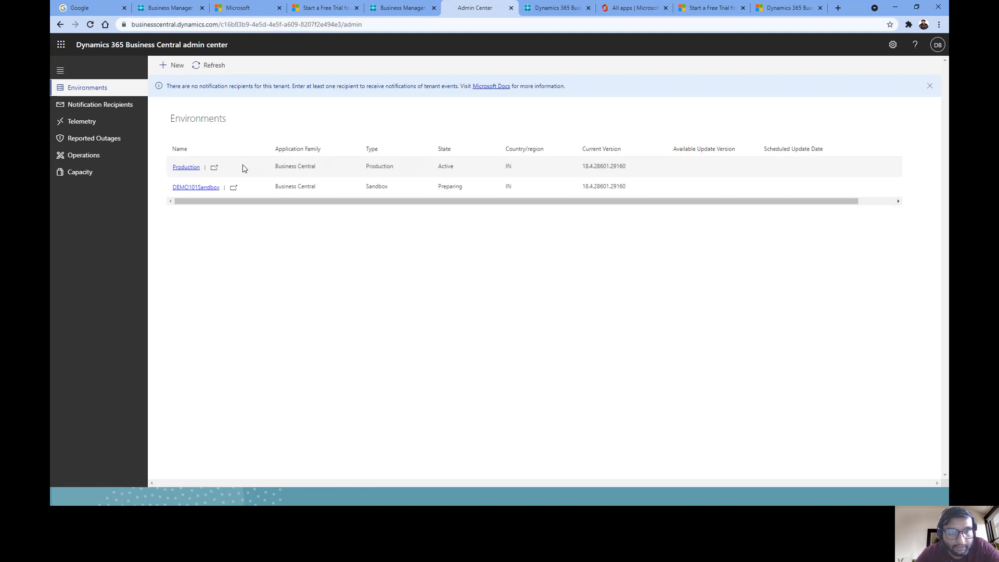
Step: Open the Production environment, review its database options and user sessions, and return to the environments list
click(193, 168)
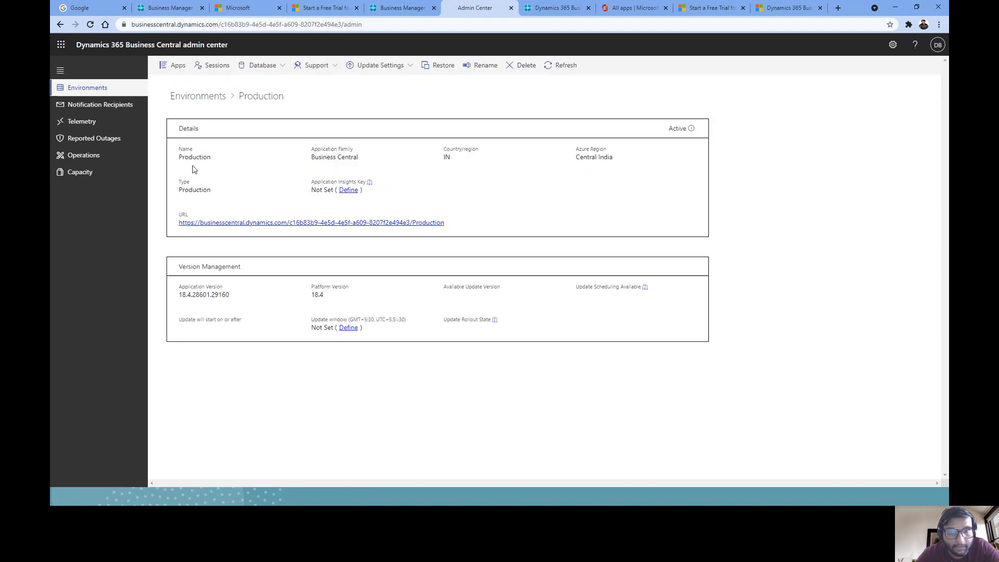
click(273, 68)
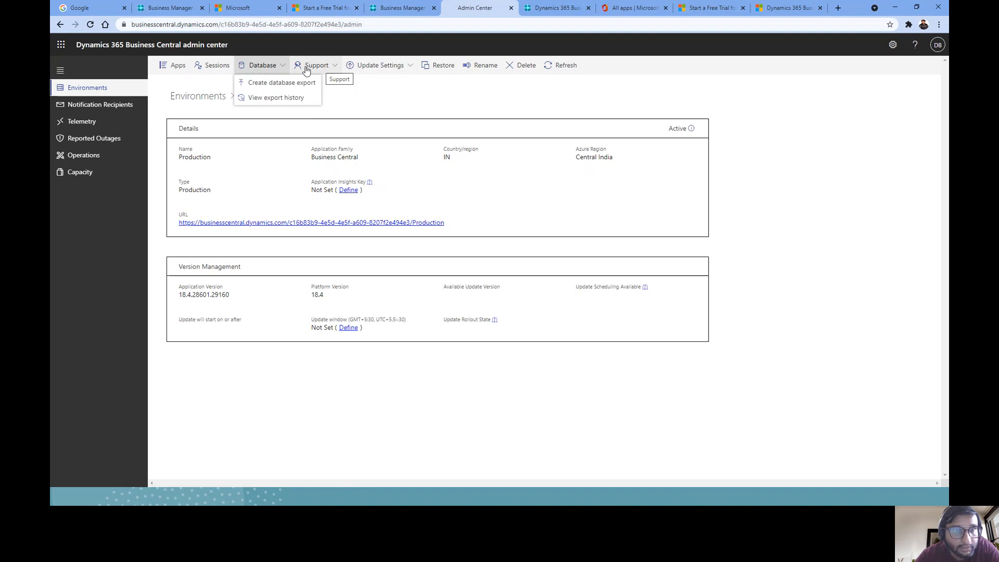
click(217, 65)
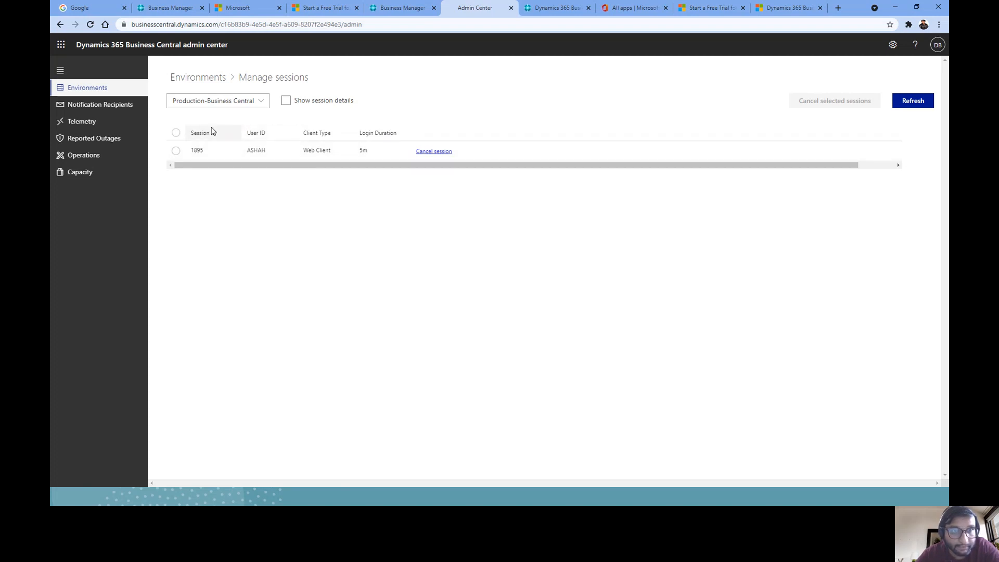
click(191, 78)
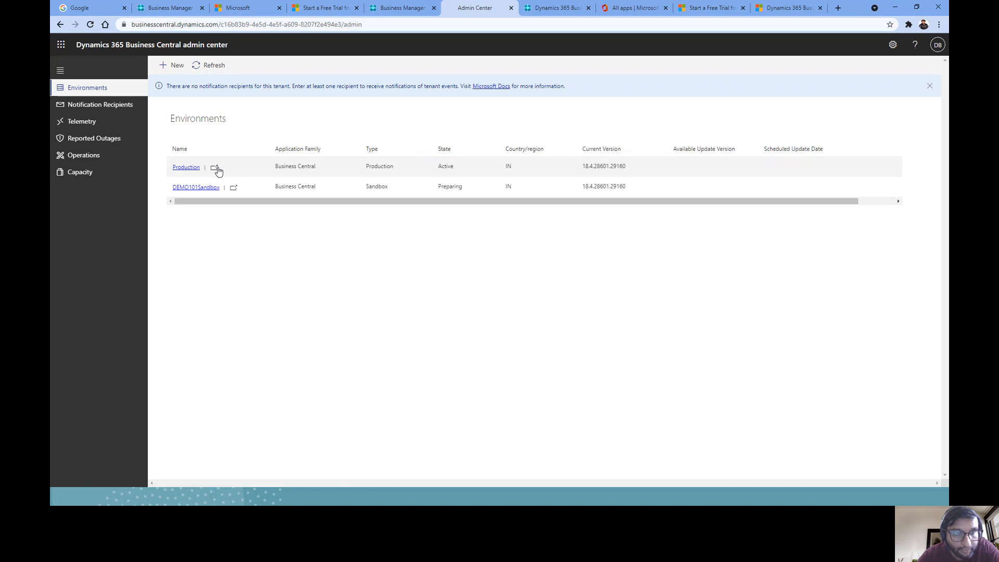
Step: Reopen the Production environment's details and review its database export and update scheduling options
click(187, 167)
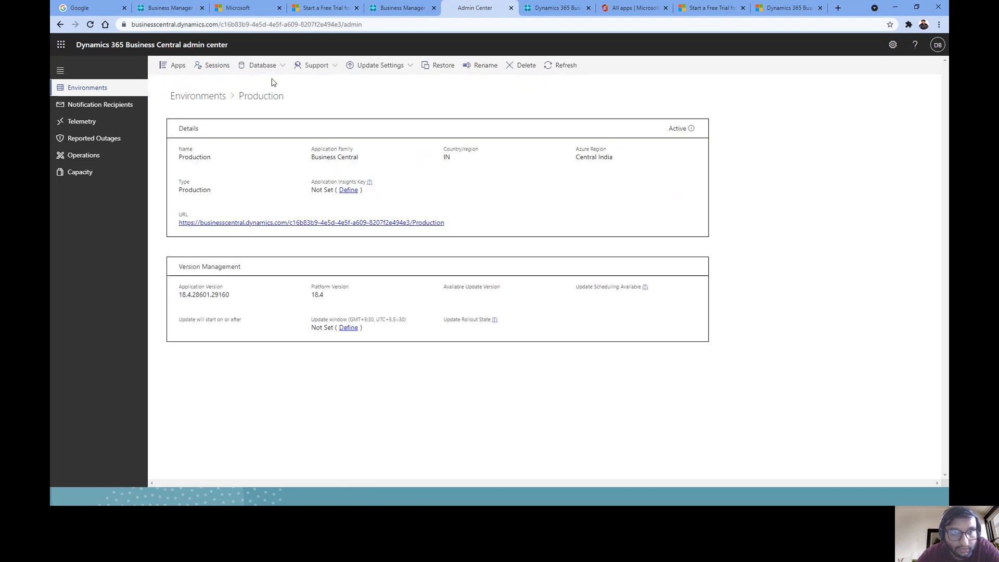
click(283, 66)
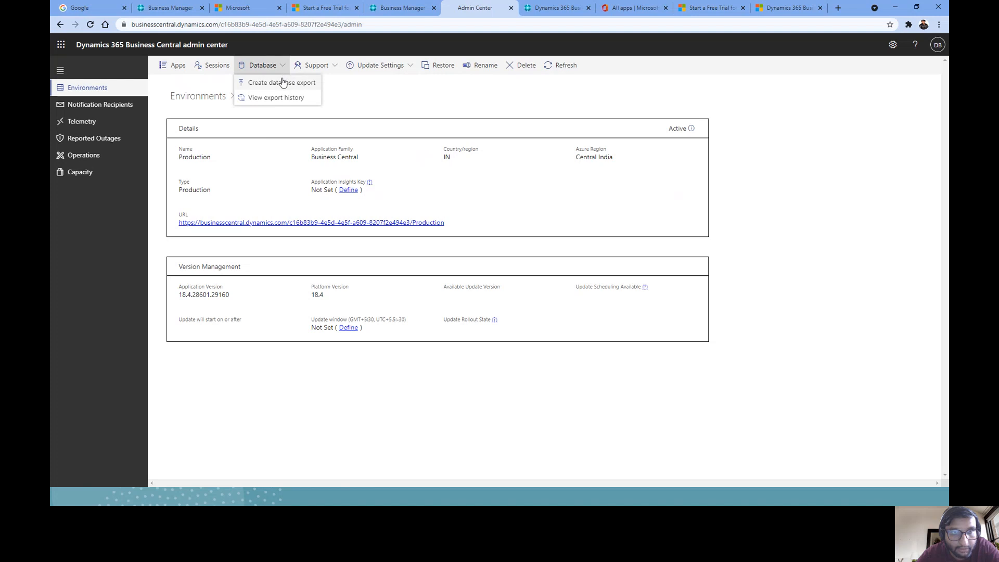
click(405, 68)
click(405, 68)
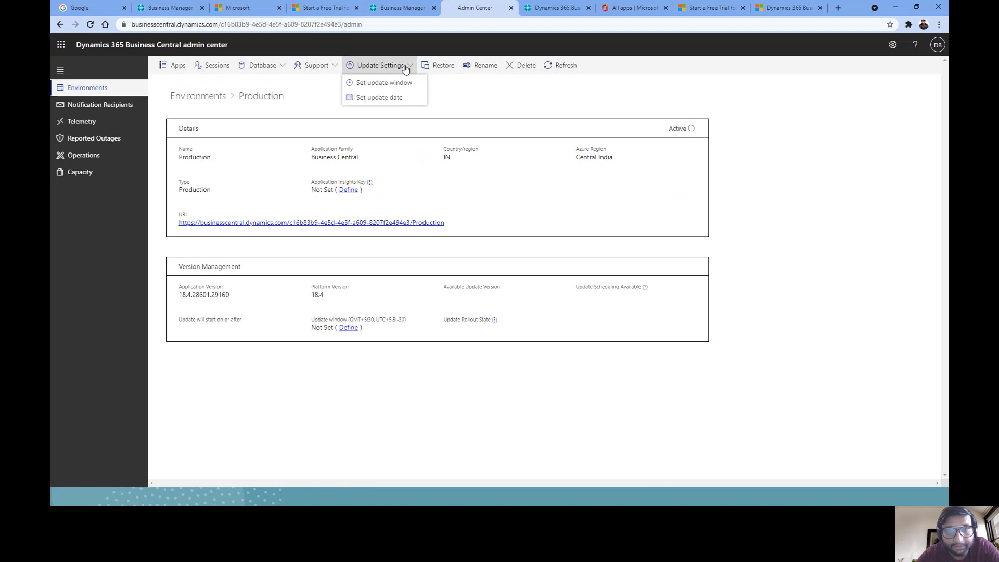
click(454, 100)
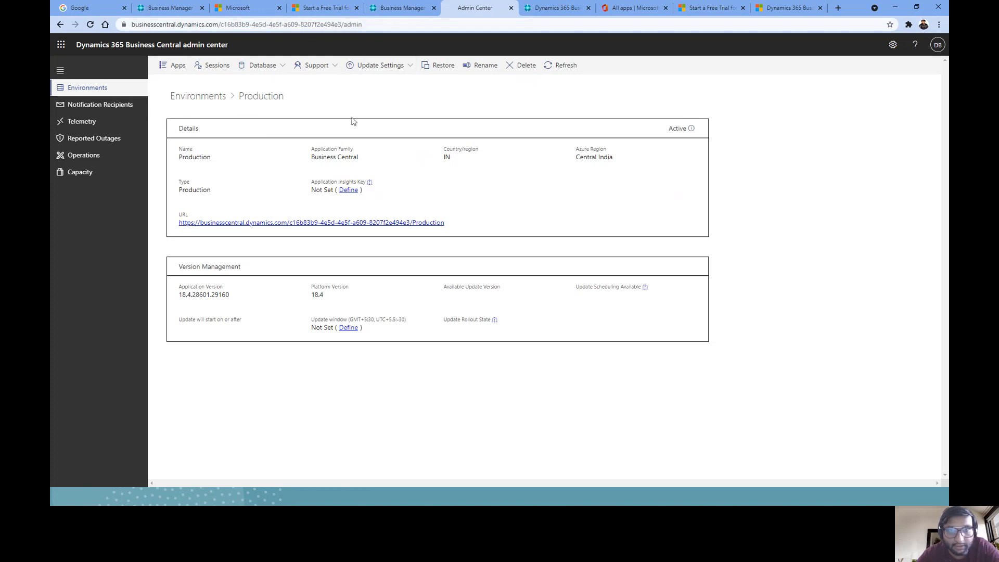
Step: Reload the production company from businesscentral.dynamics.com with the sign-up parameters removed from the web address
click(415, 10)
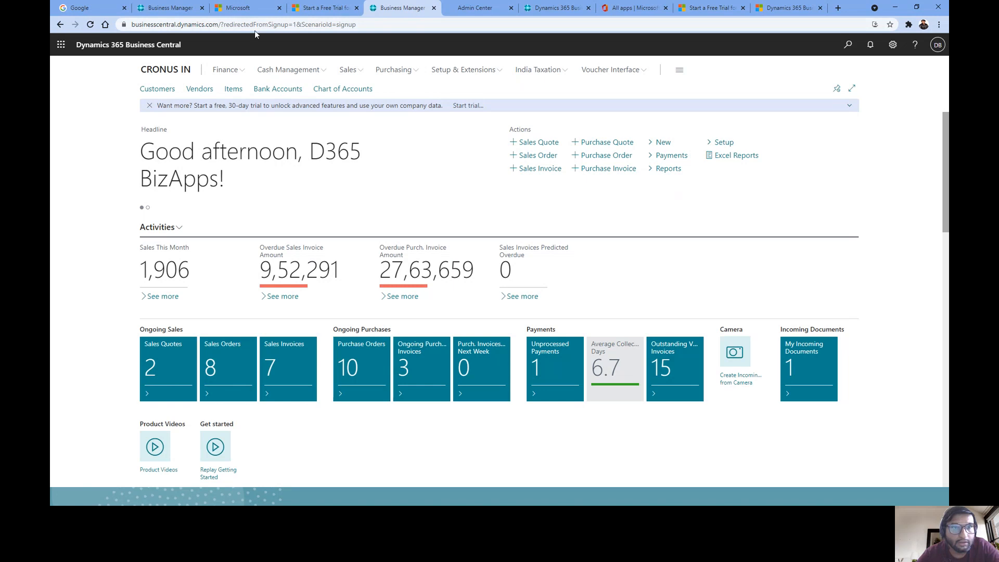
drag(222, 24, 422, 21)
key(BackSpace)
key(Return)
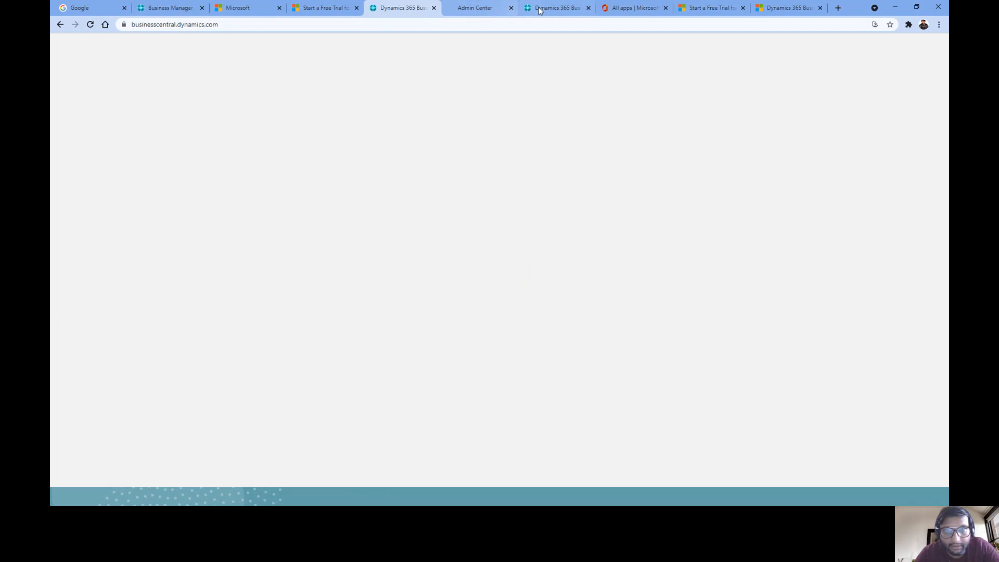
Step: Check the web address and setup progress of DEMO101Sandbox and return to the production company
click(538, 7)
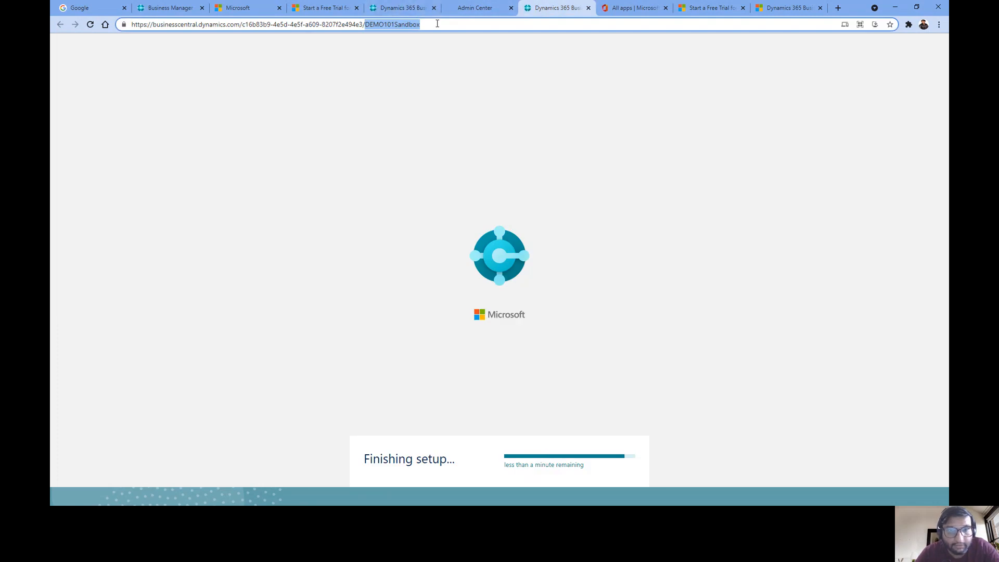
click(437, 23)
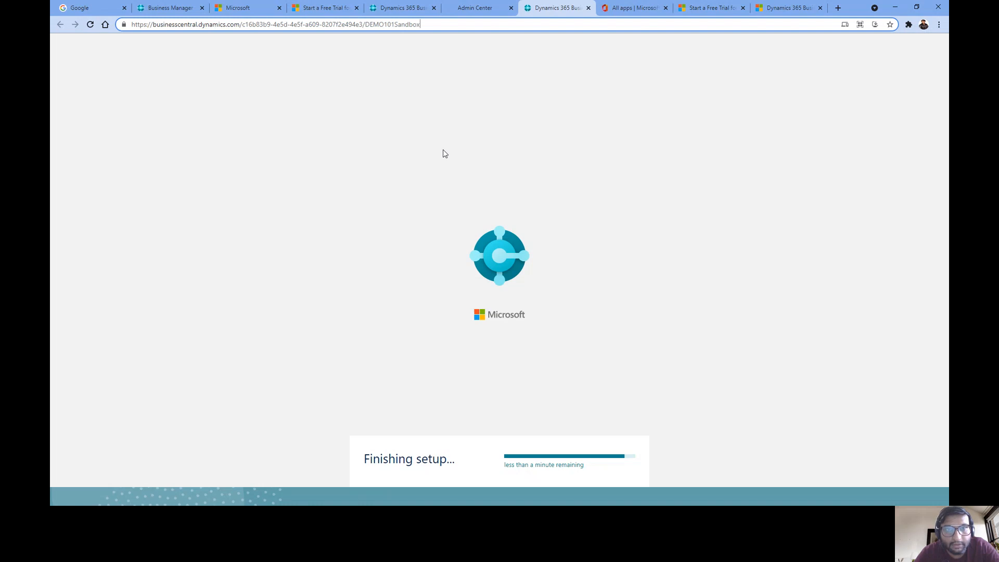
click(406, 11)
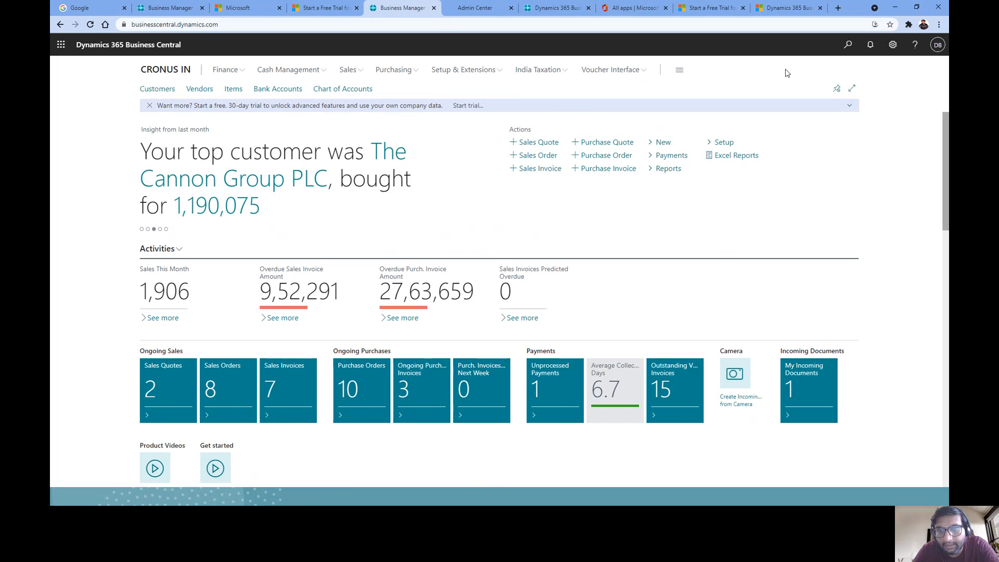
Step: Review the production company's settings options and the Office 365 business apps, and return to the DEMO101Sandbox page
click(896, 50)
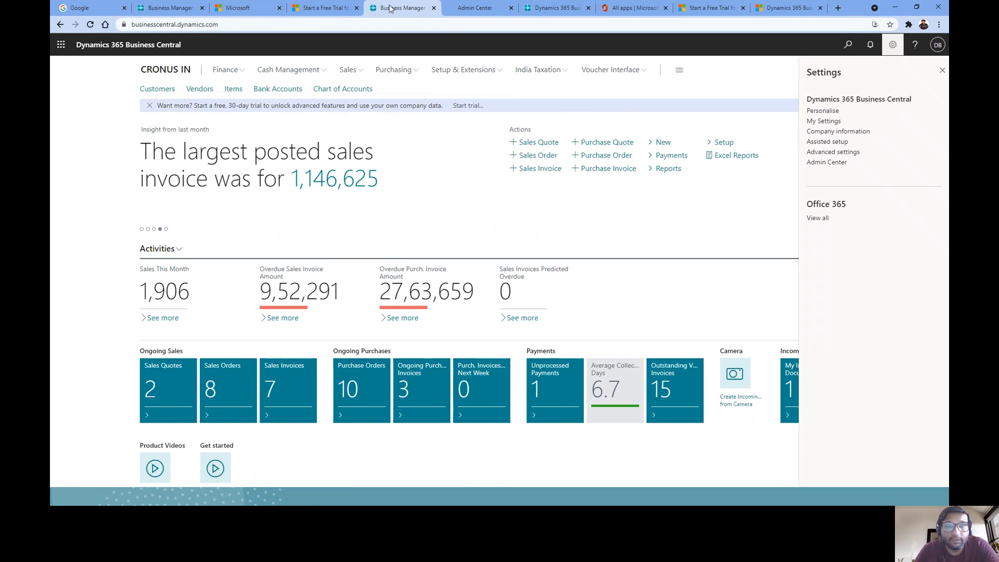
click(629, 12)
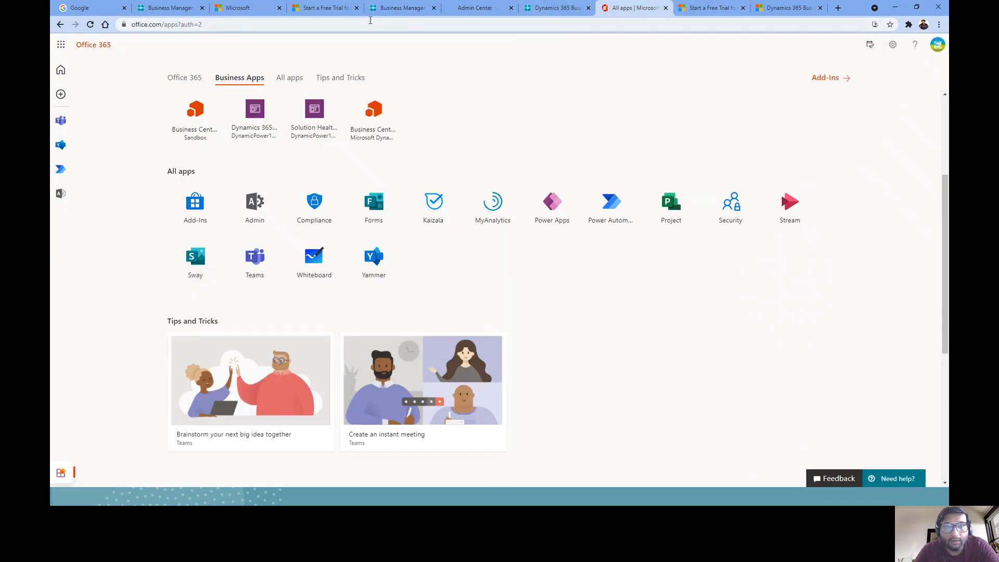
click(403, 9)
click(565, 11)
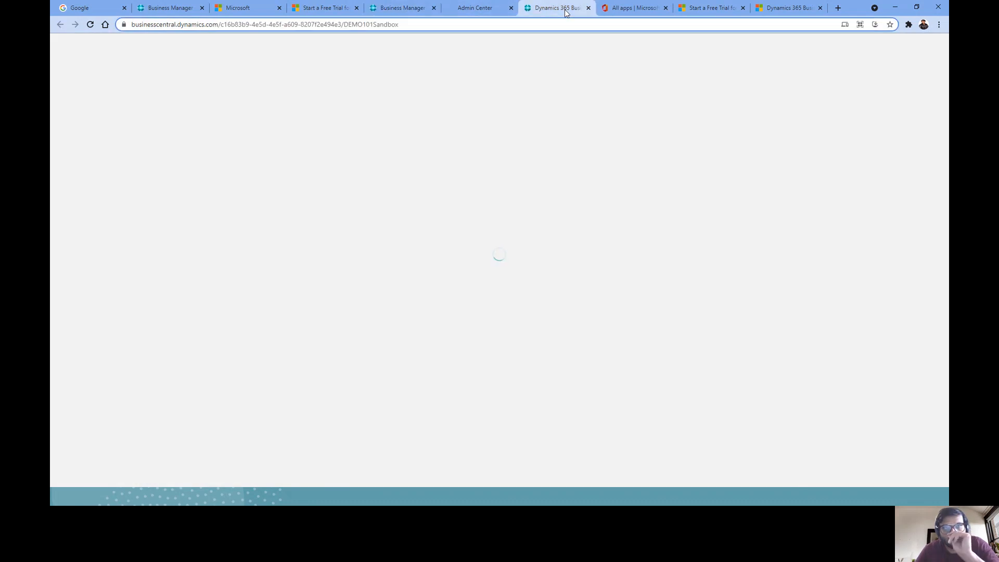
Step: Close the sandbox's Welcome dialog and show the details of the signed-in account
click(424, 23)
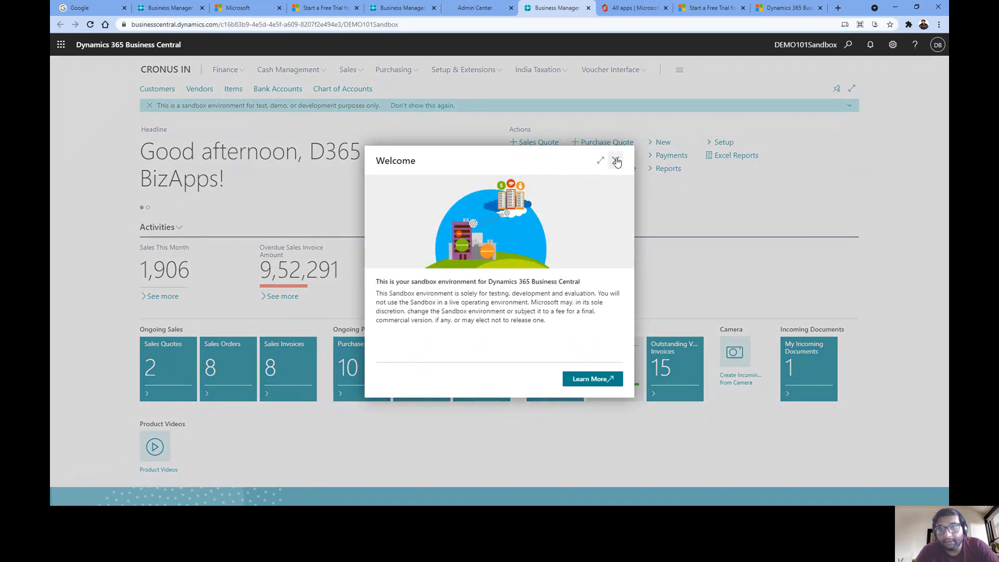
click(615, 160)
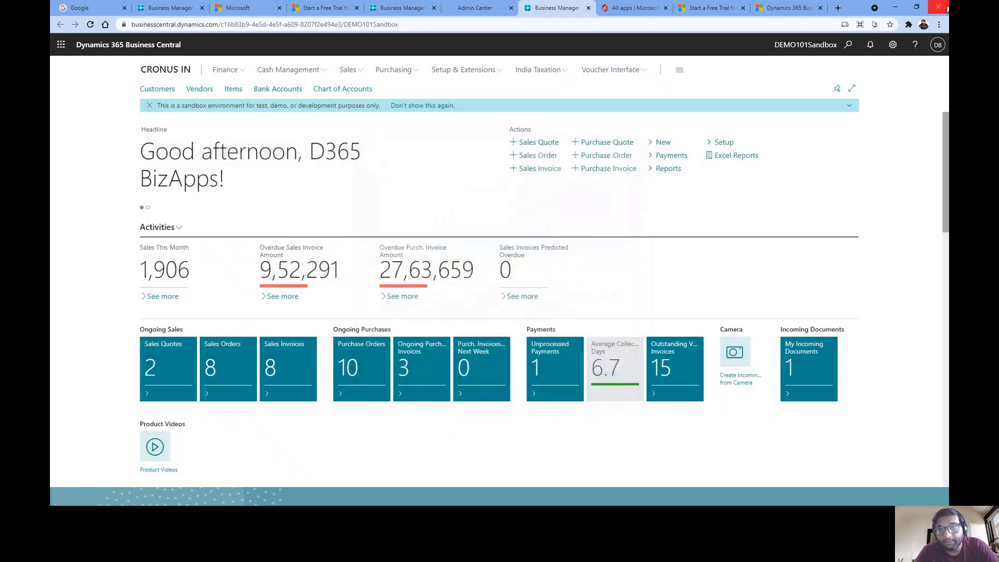
click(937, 45)
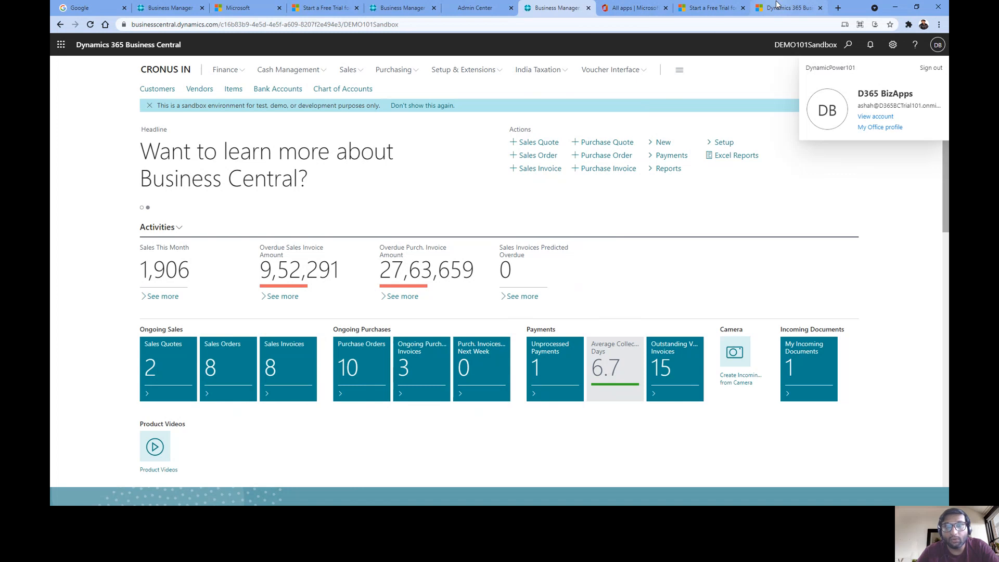
Step: Show the account signed in on the Office 365 apps page and sign out of it
click(657, 6)
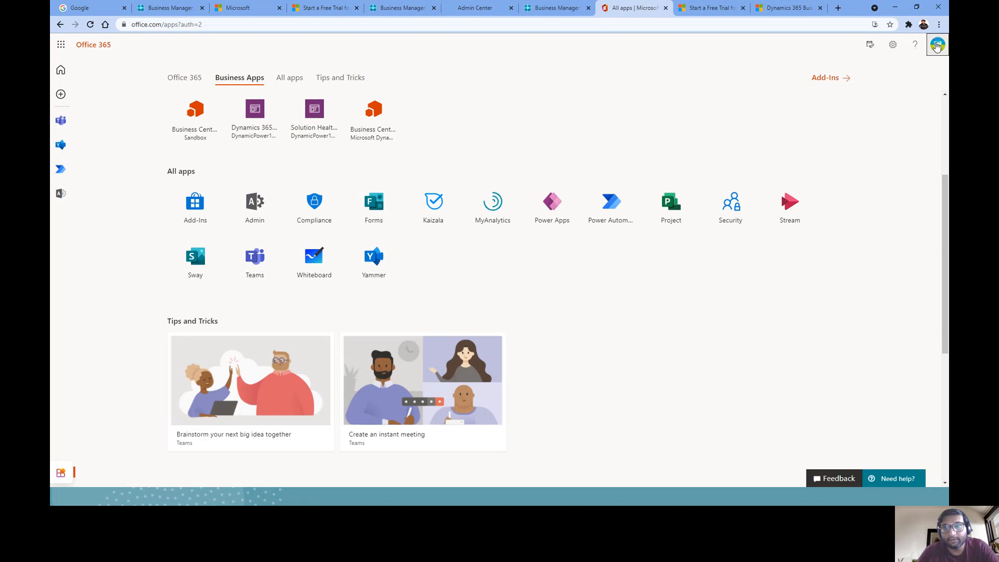
click(937, 44)
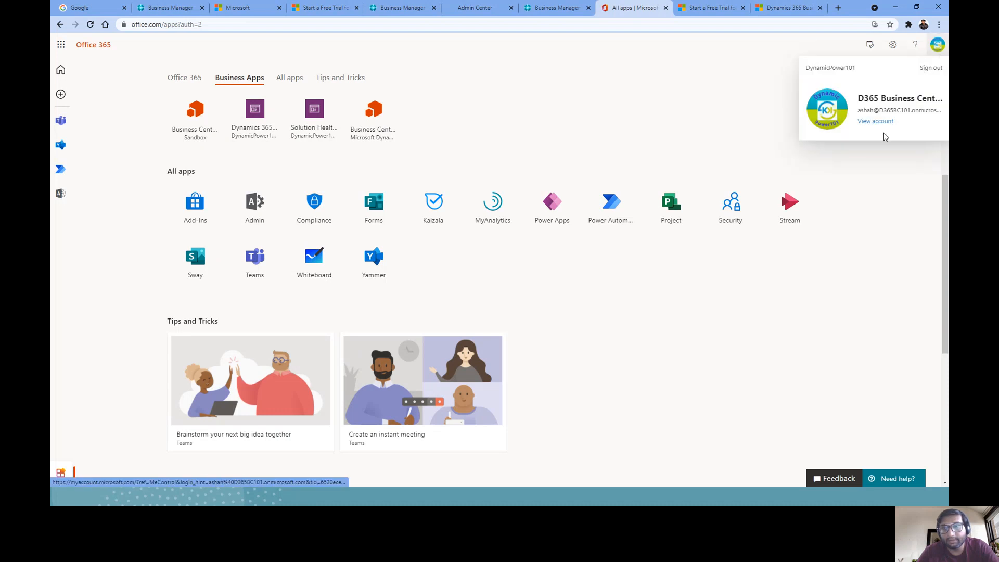
click(932, 68)
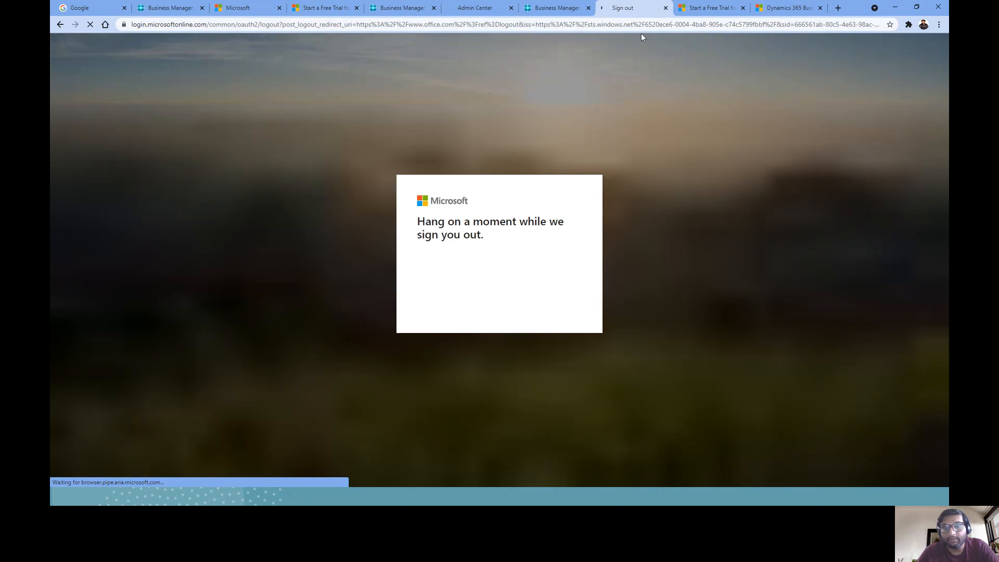
Step: Open office.com in a new browser tab
click(839, 9)
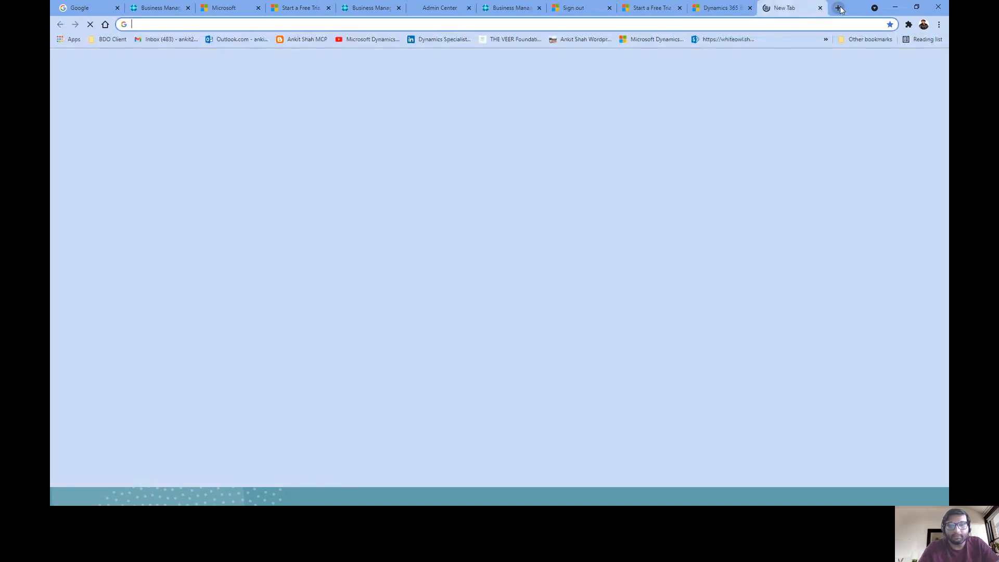
text(po)
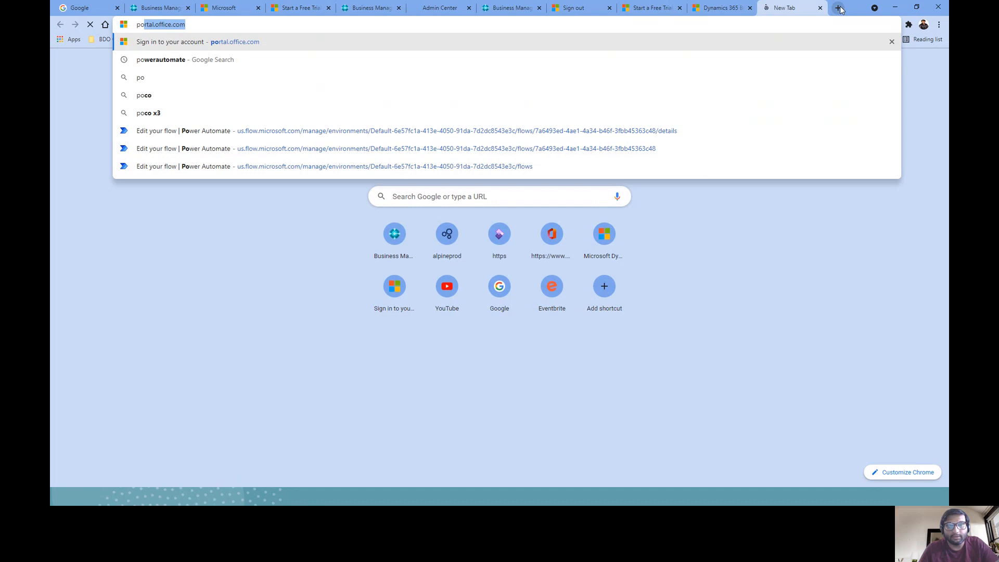
key(Return)
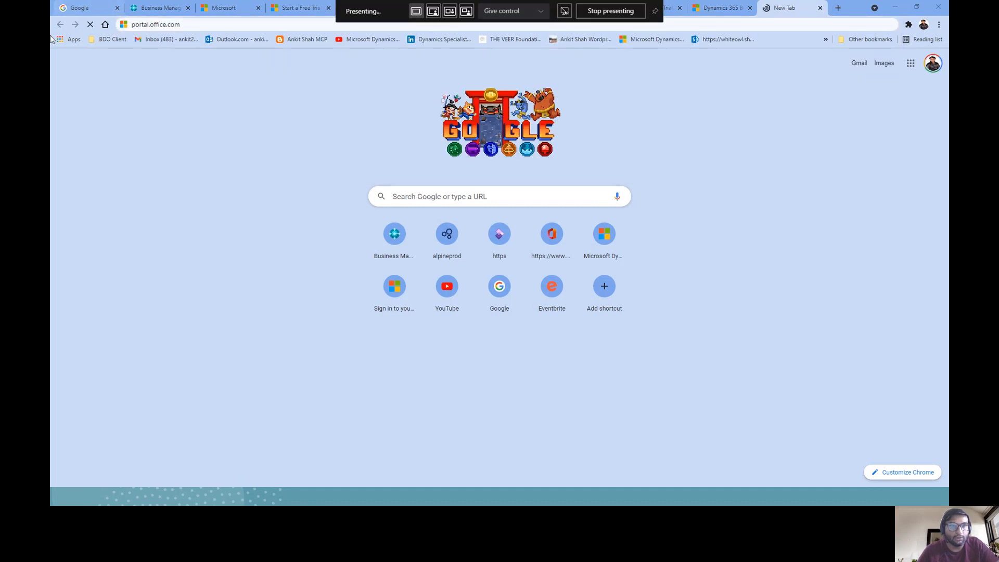
click(152, 25)
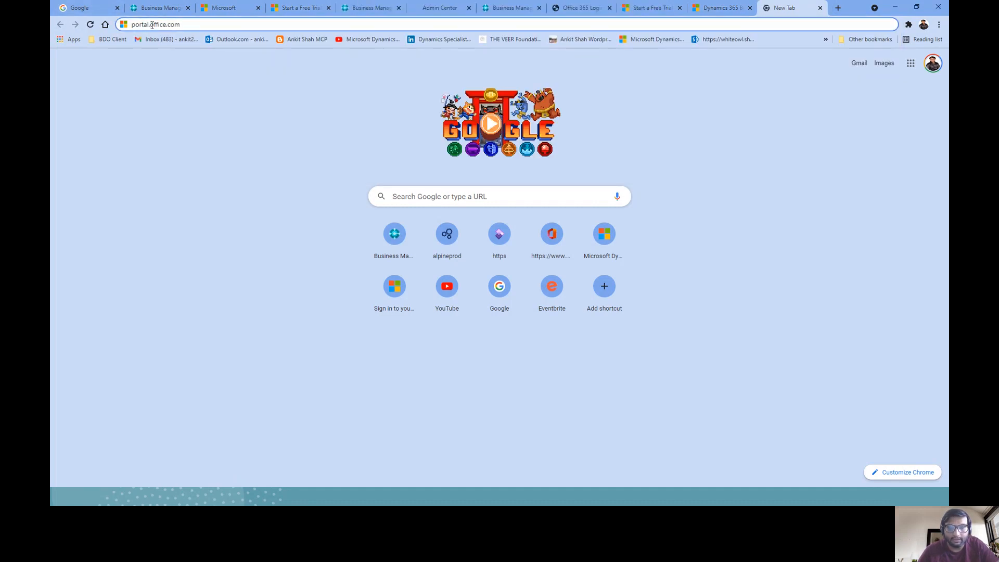
key(BackSpace)
key(BackSpace)
key(BackSpace)
key(BackSpace)
key(BackSpace)
key(BackSpace)
key(BackSpace)
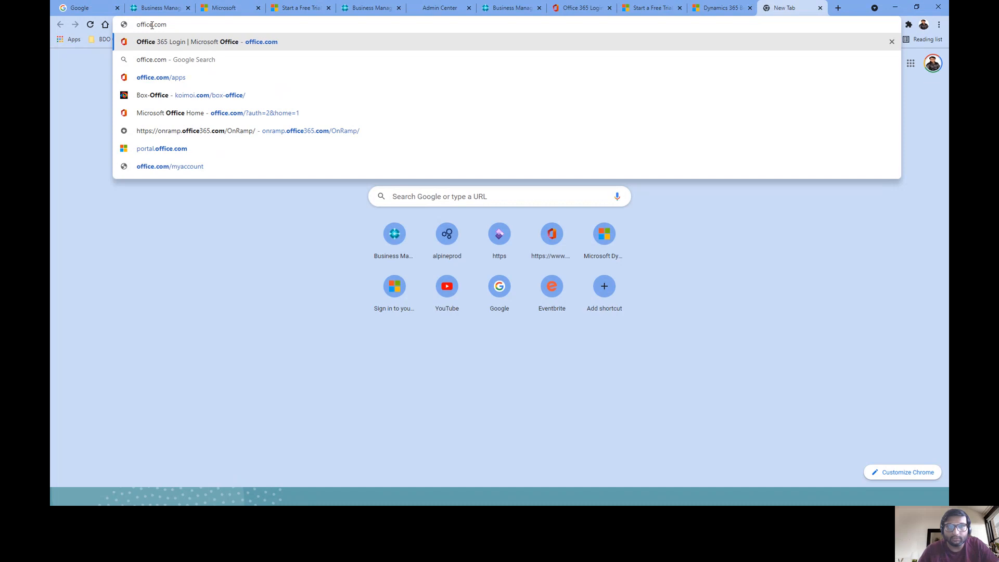
key(Return)
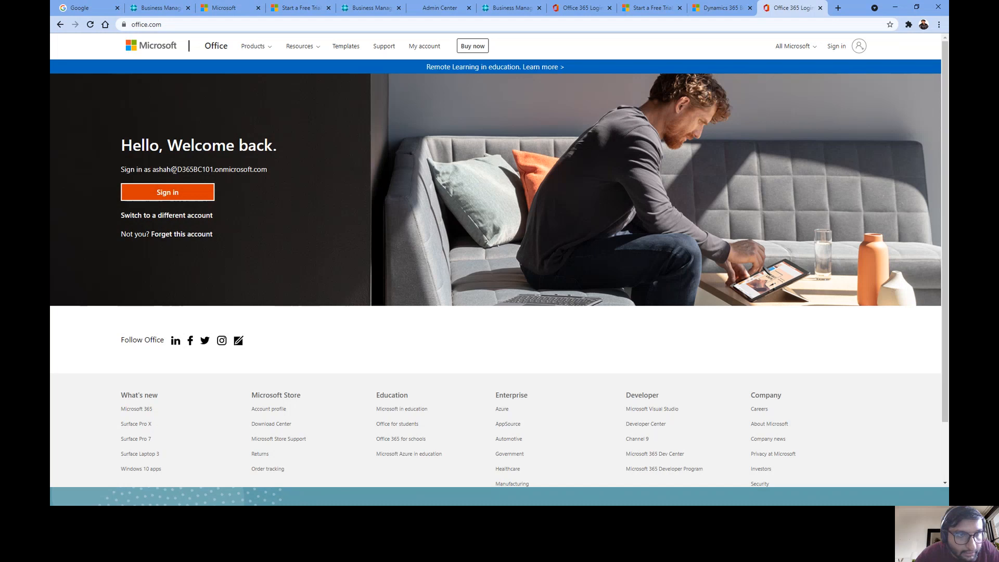
Step: Switch the office.com sign-in to a different account and start entering the email address
drag(177, 169, 217, 170)
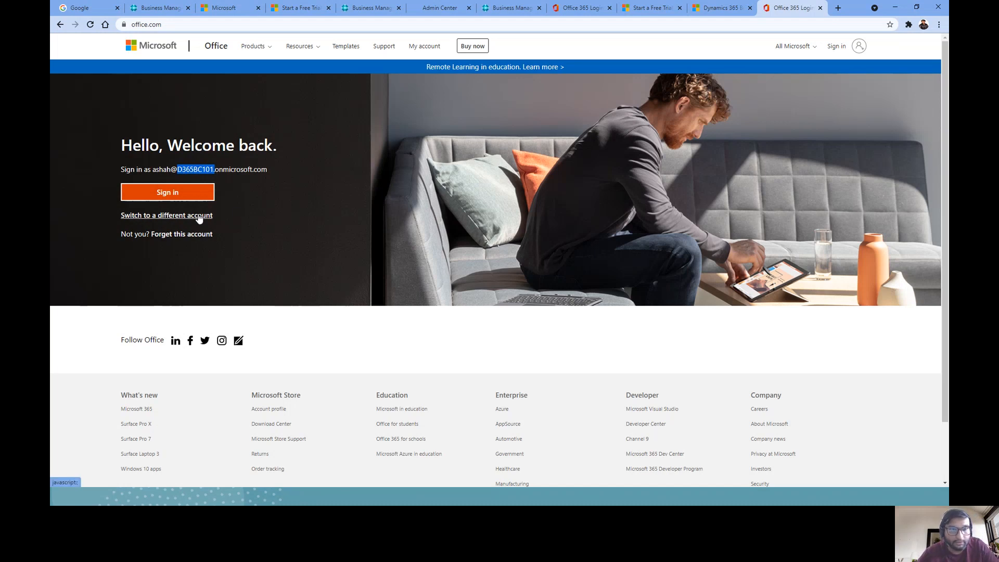
click(199, 217)
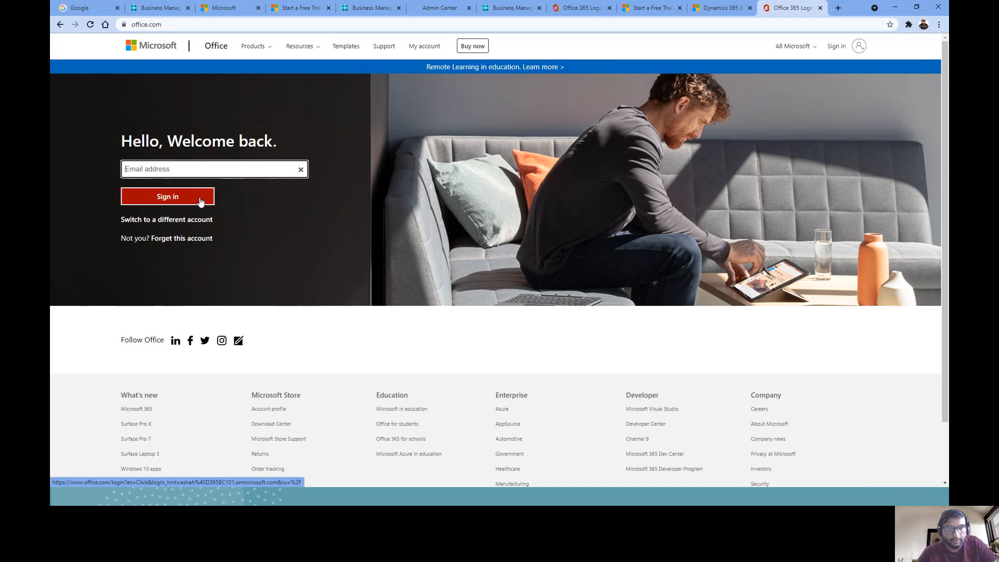
click(248, 163)
text(asah)
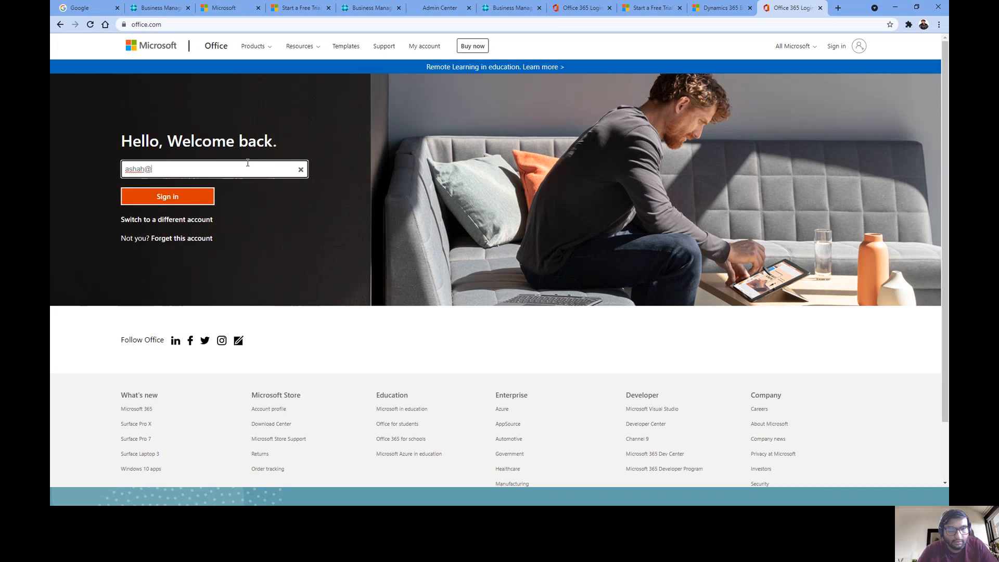
Step: Find the Office 365 E3 sign-up confirmation page and copy the trial account's username from it
click(728, 7)
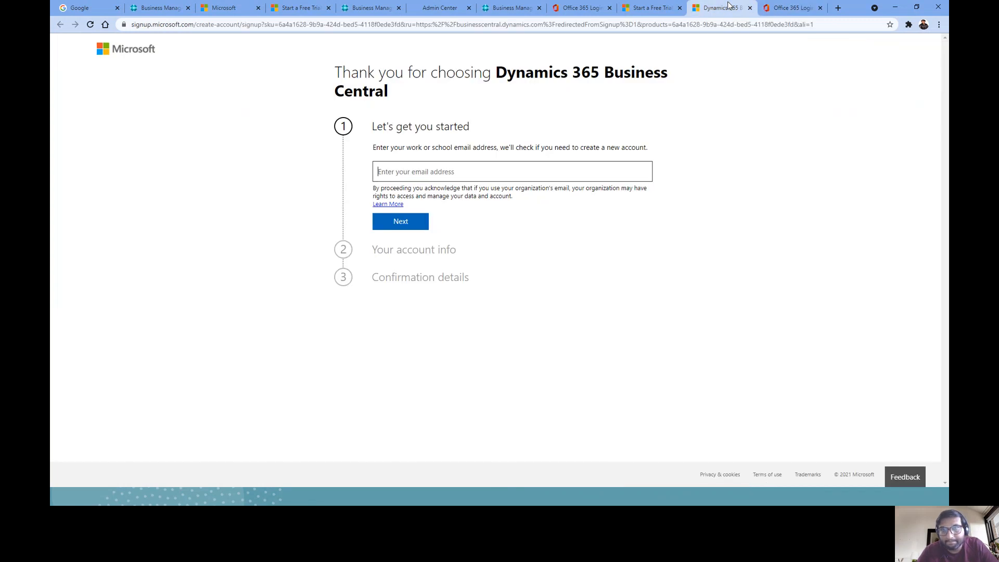
click(649, 8)
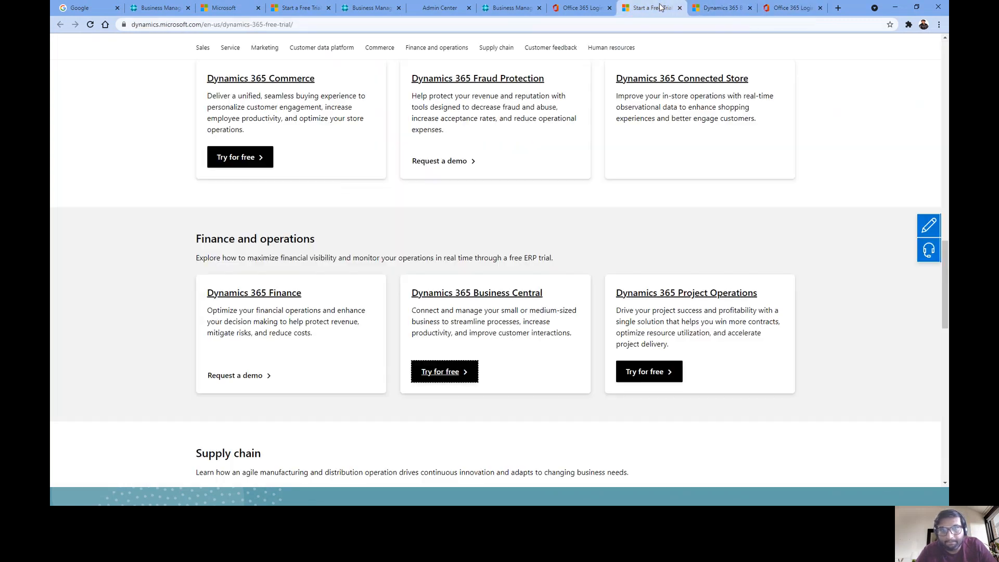
click(305, 8)
click(237, 8)
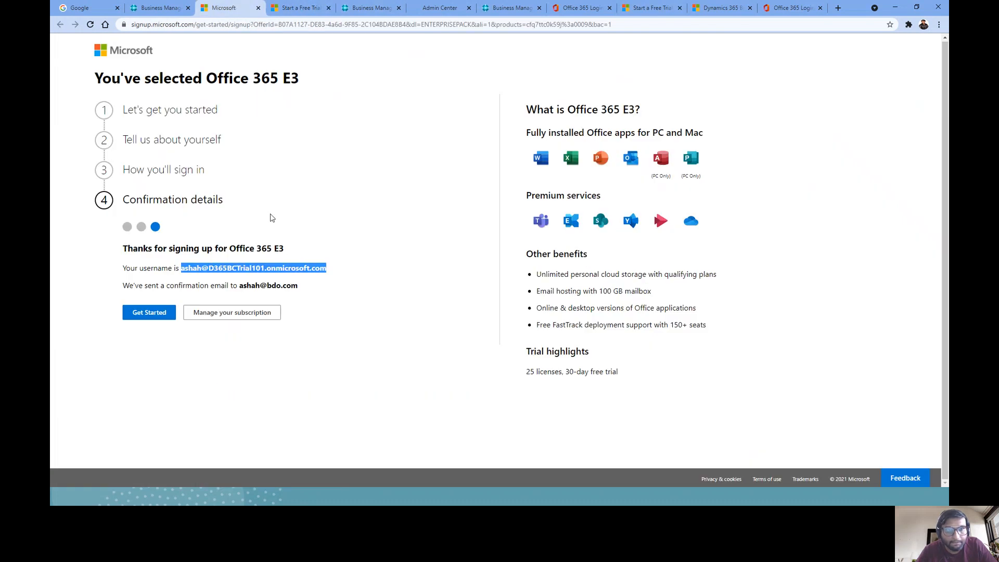
click(242, 271)
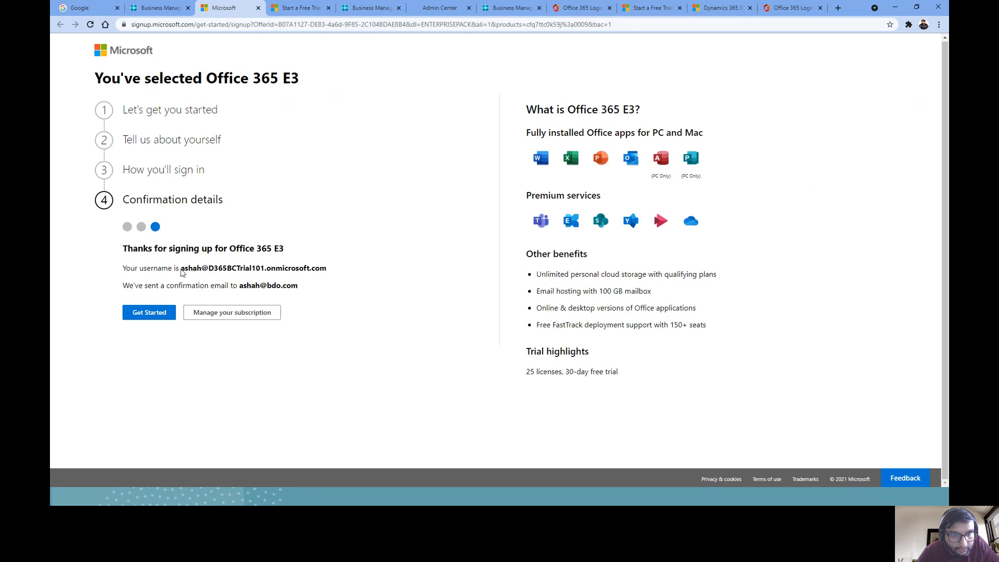
drag(182, 269, 307, 265)
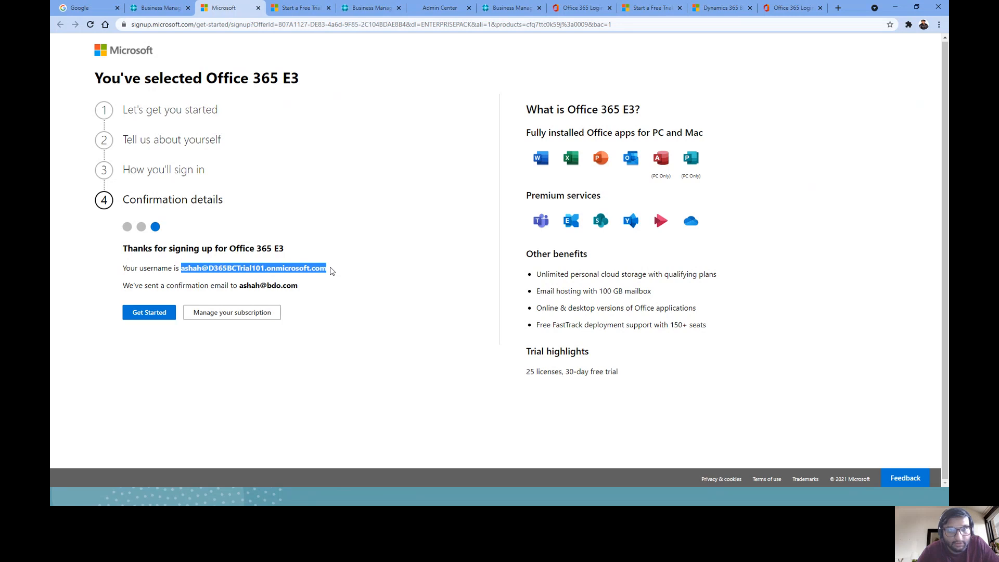
Step: Replace the partial email on the office.com sign-in page with the copied trial username, sign in, and dismiss the introduction
click(790, 4)
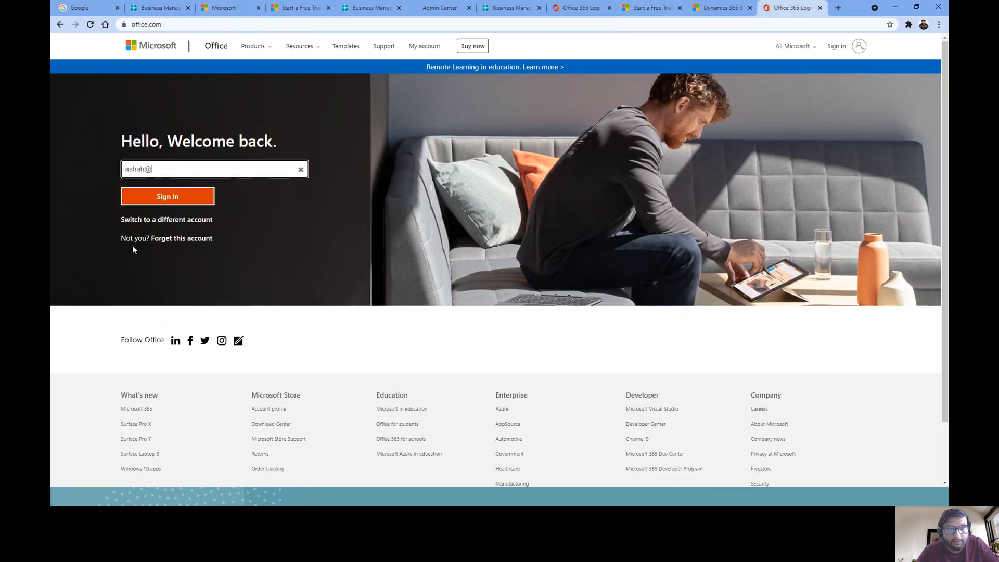
drag(173, 169, 93, 167)
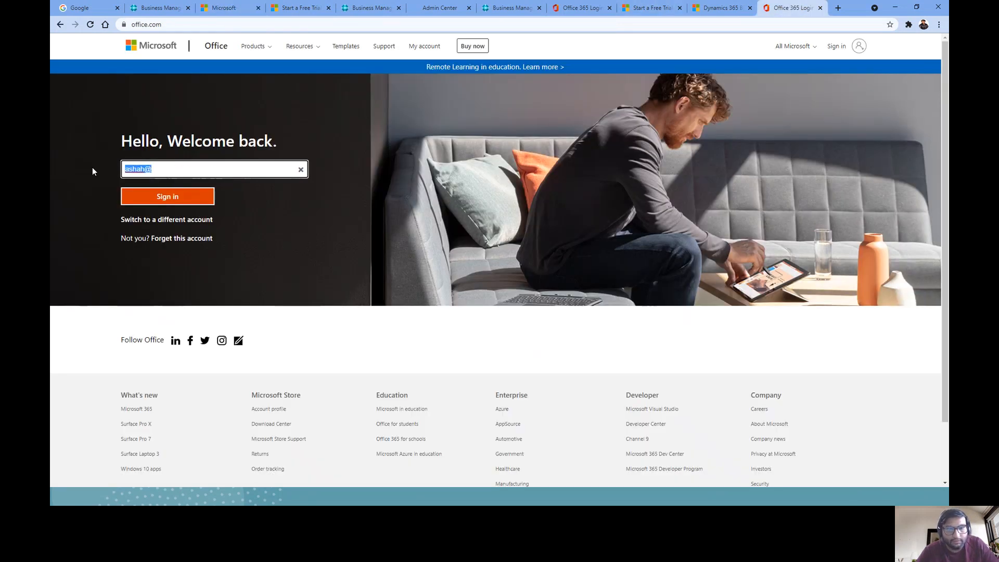
key(ctrl+v)
click(168, 197)
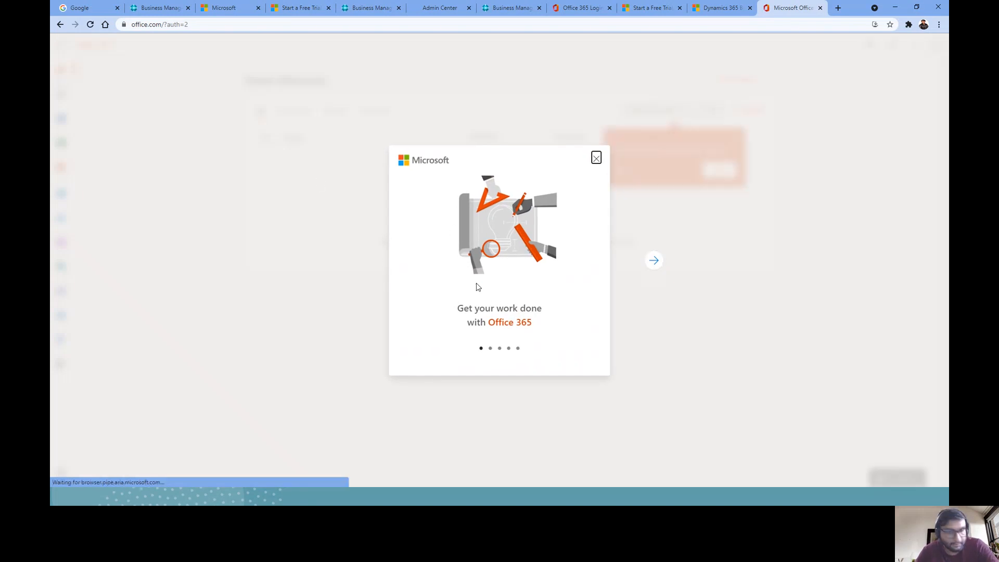
click(596, 157)
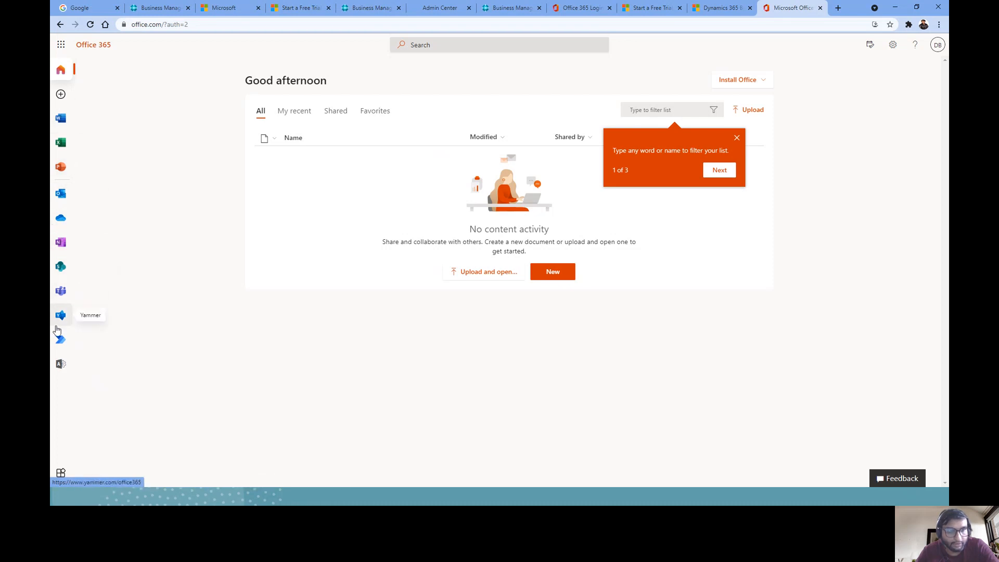
Step: Open the Admin app from the Office 365 home page and return to the home page while it loads
click(61, 364)
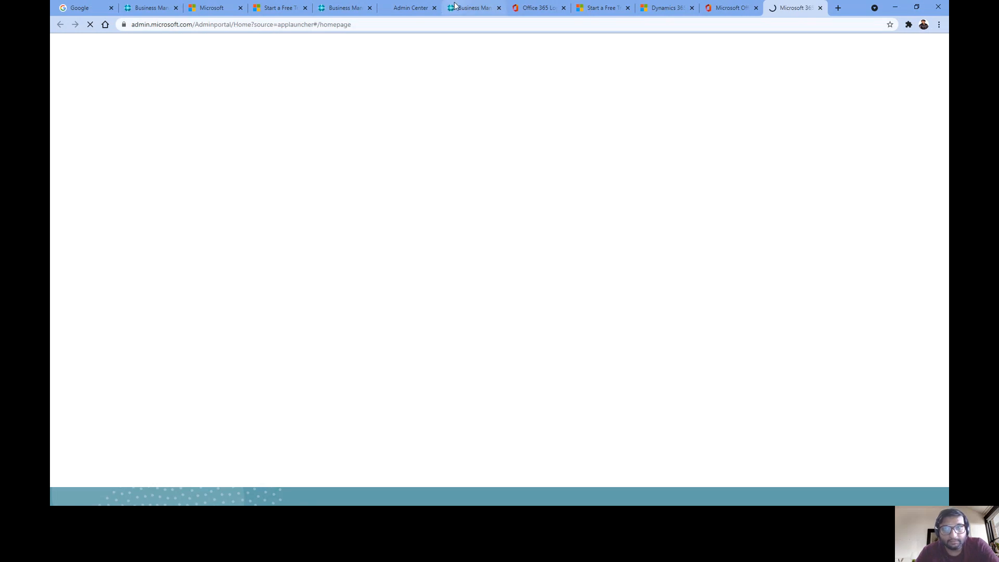
click(729, 8)
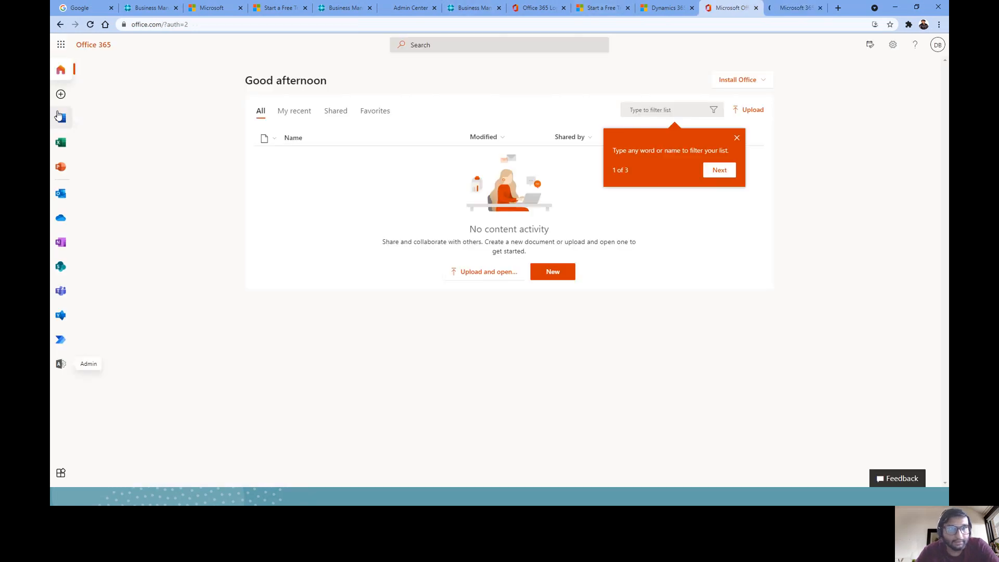
Step: Review the complete list of Office 365 apps in the app launcher and on the full apps page
click(62, 46)
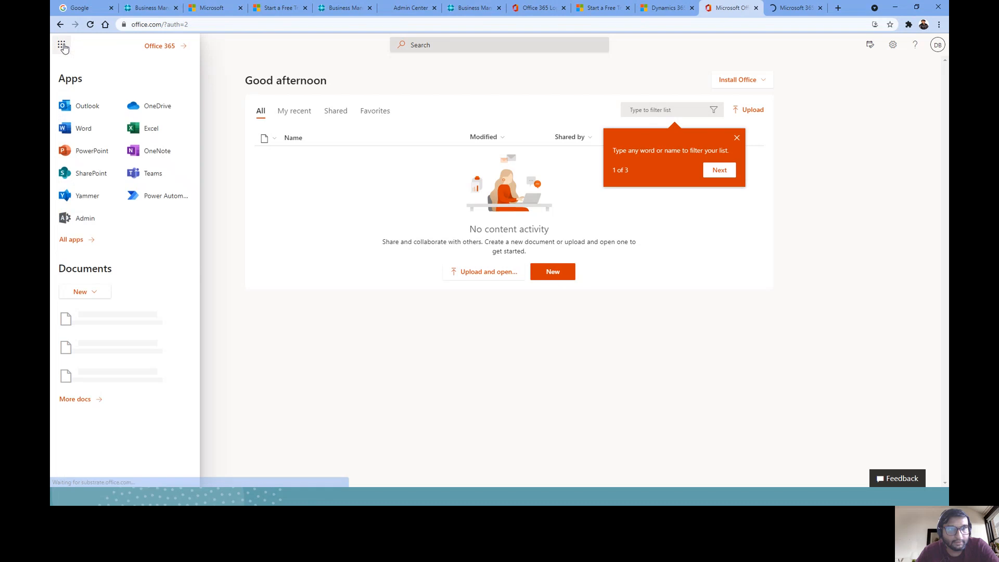
click(71, 241)
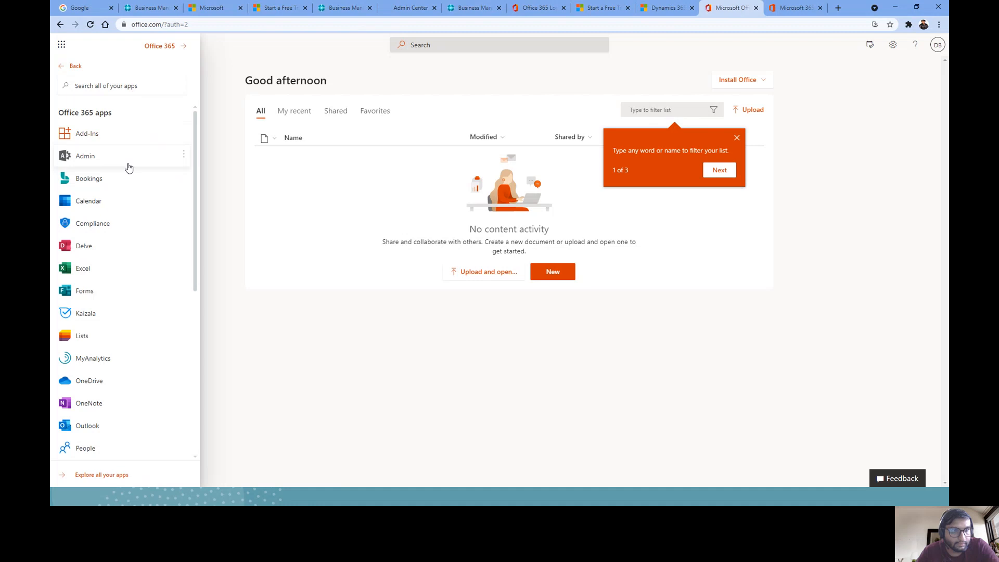
drag(196, 161, 201, 363)
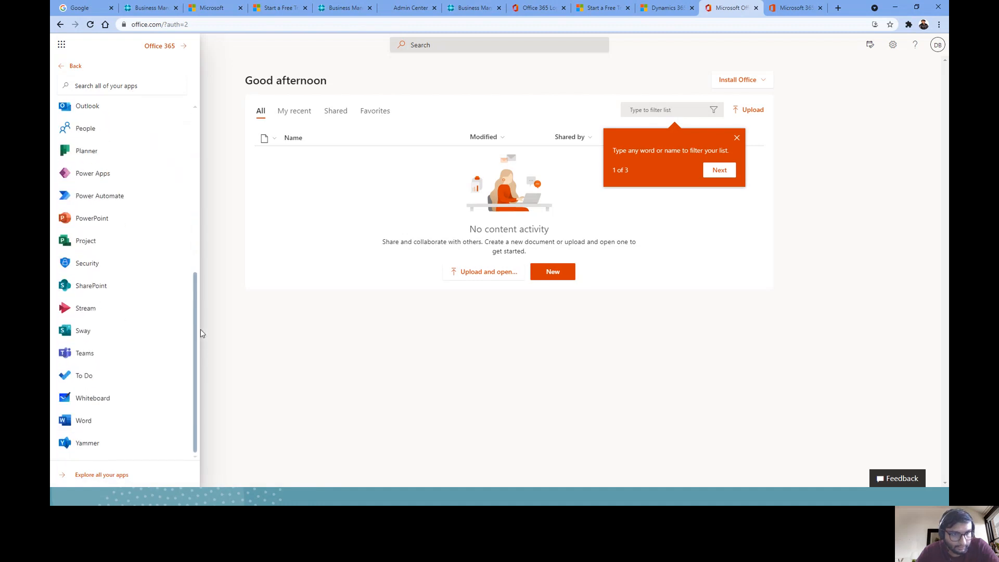
click(115, 473)
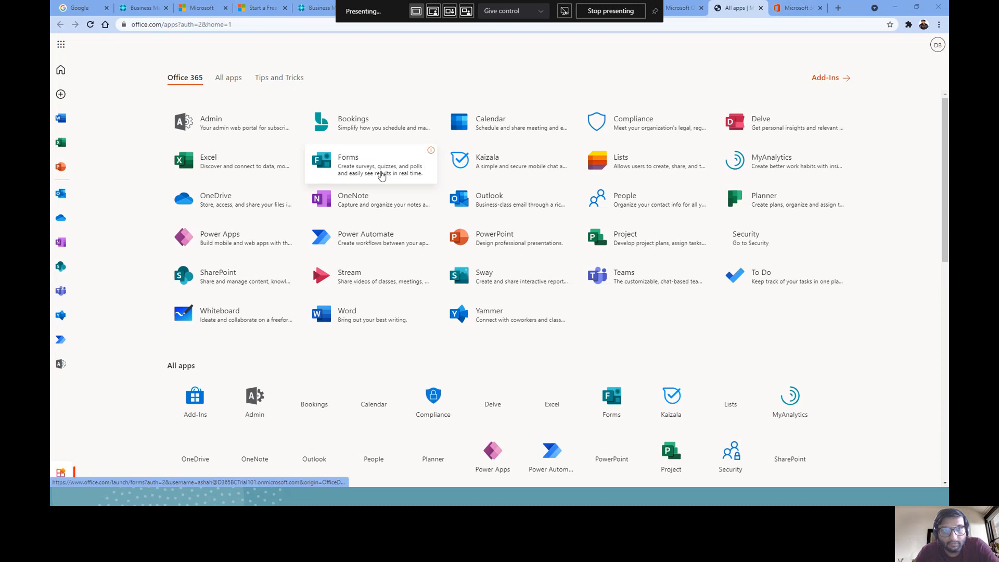
click(233, 80)
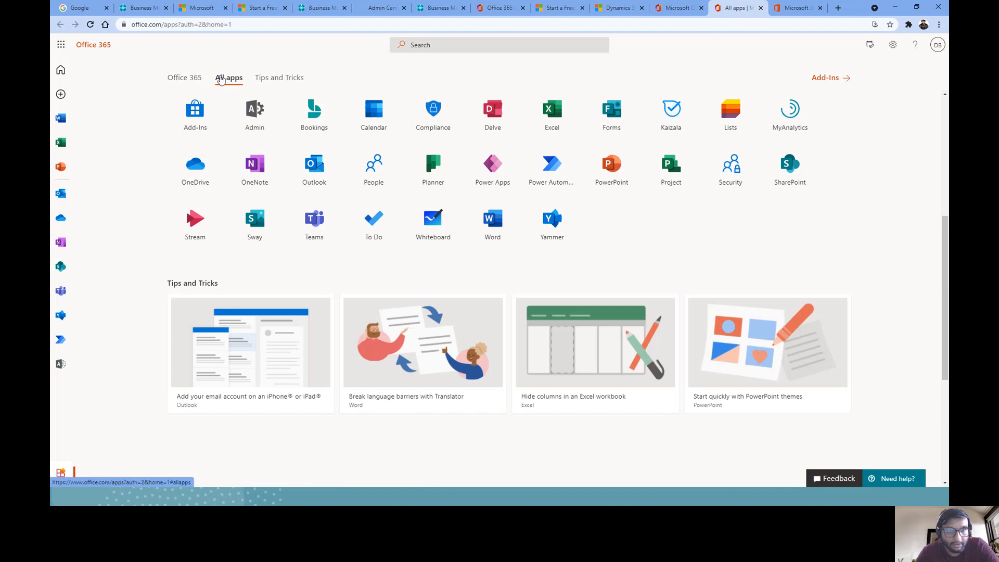
click(186, 79)
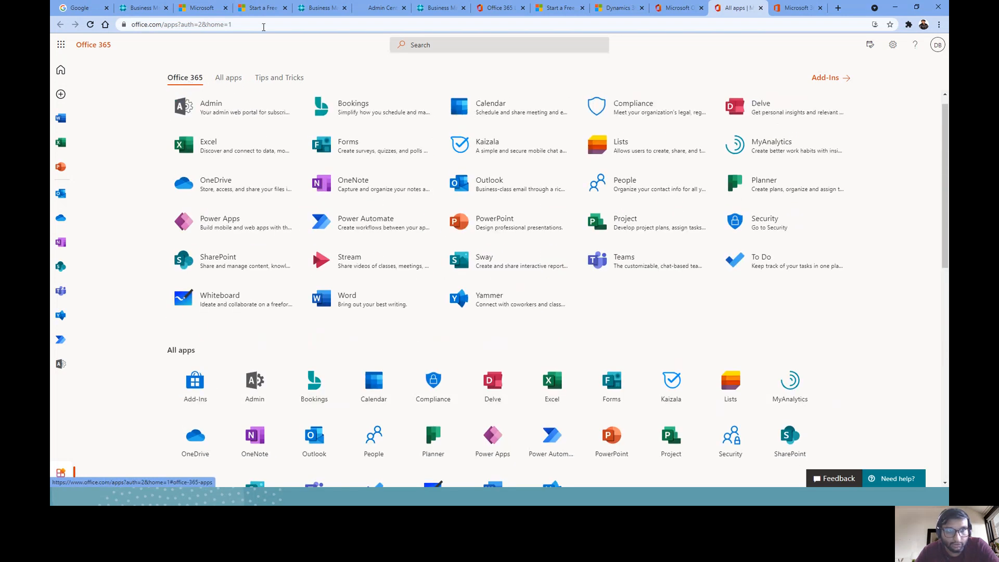
Step: List the active users in the Microsoft 365 admin center, and show the Add a user form before cancelling it
click(792, 6)
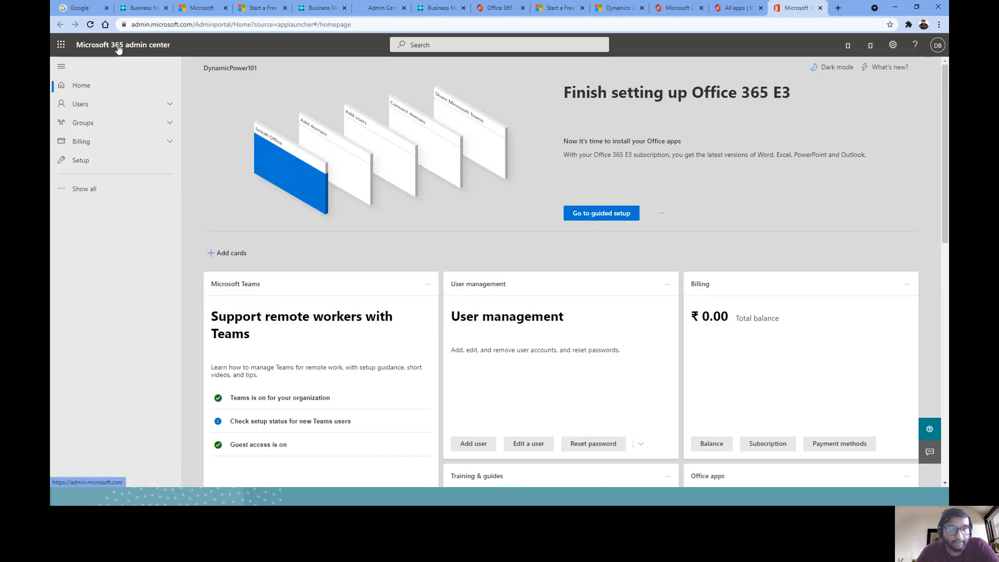
click(171, 105)
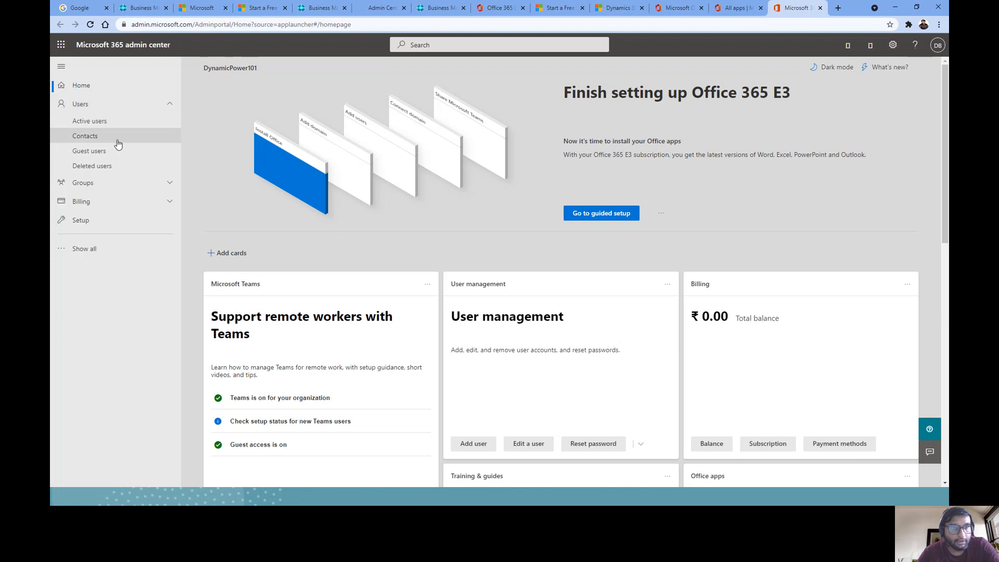
click(106, 122)
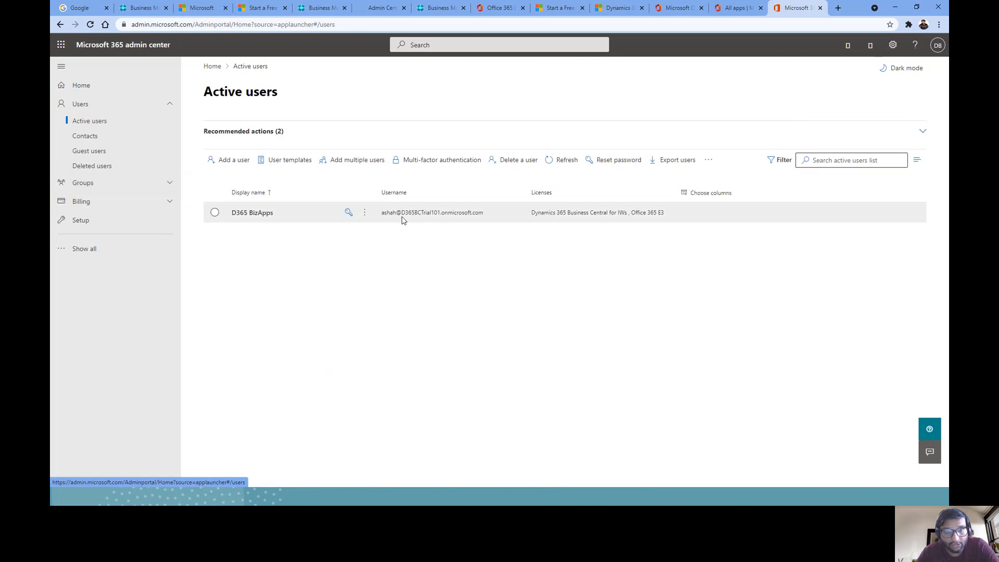
click(232, 162)
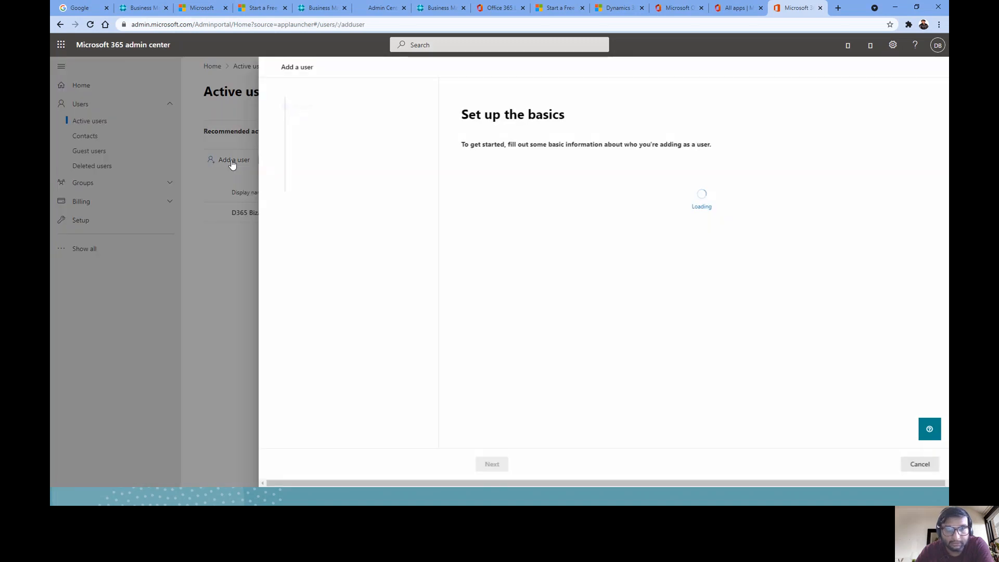
click(911, 464)
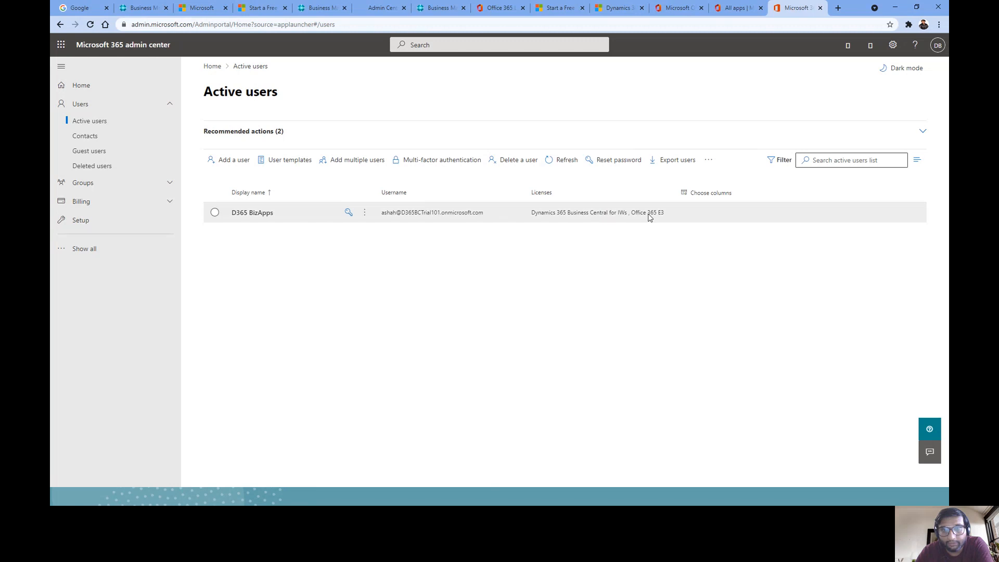
Step: Review the trial user's account details and assigned licenses, and close the user details
click(577, 216)
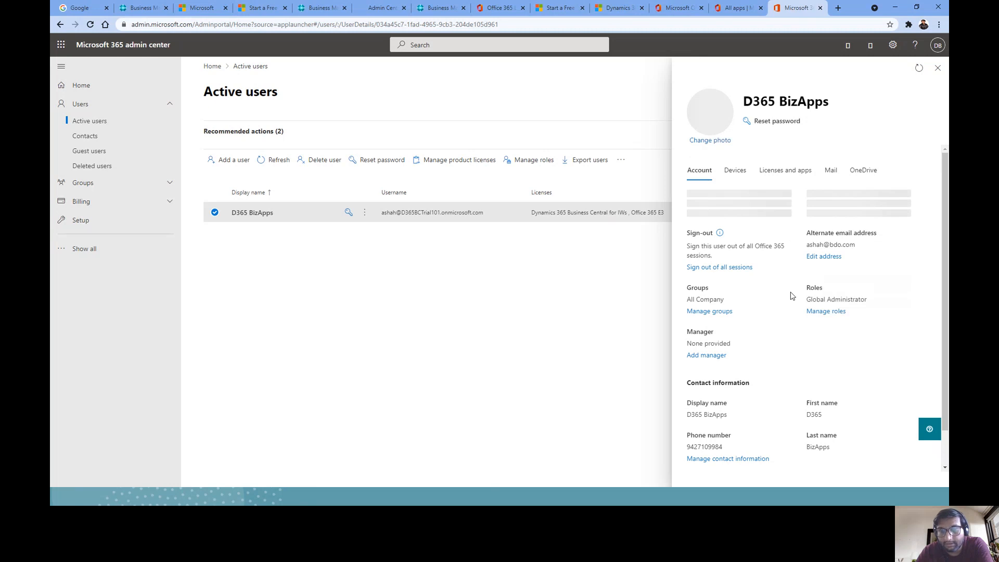
click(780, 172)
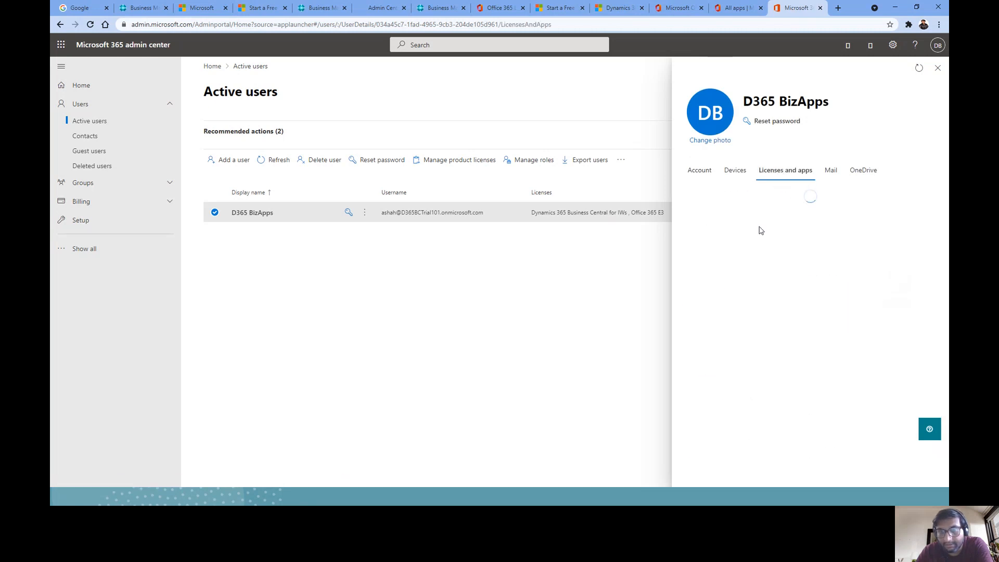
click(704, 175)
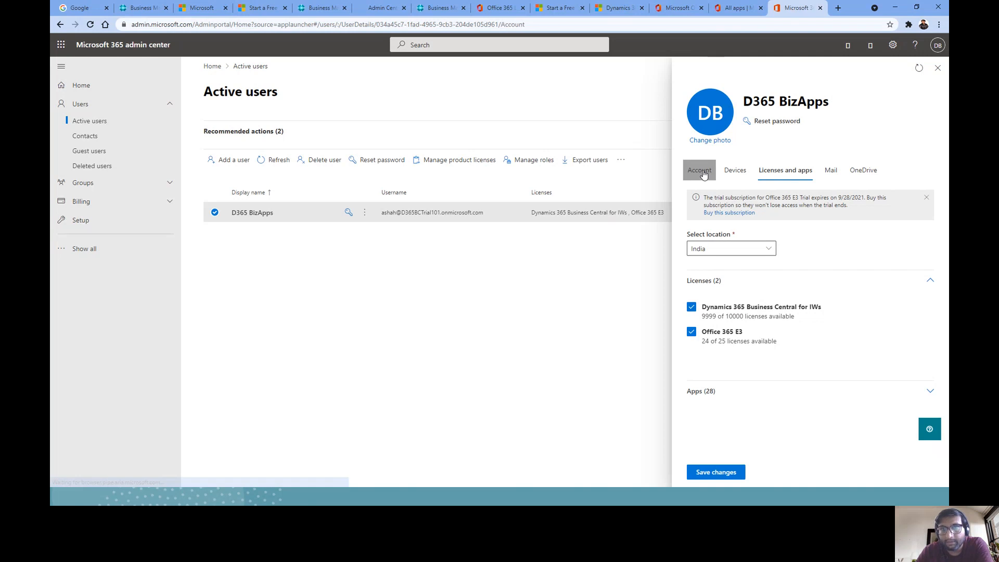
click(938, 69)
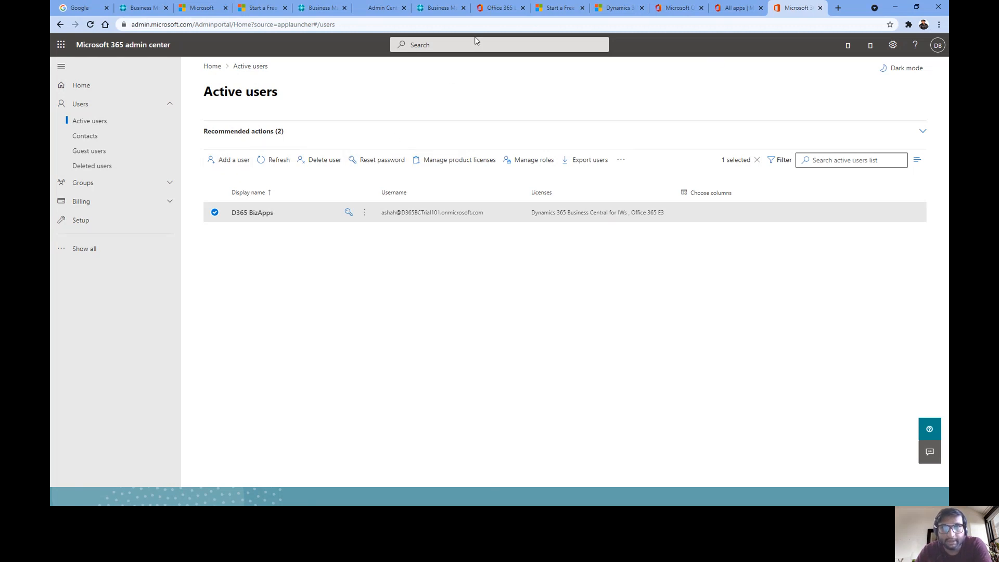
Step: Return to the DEMO101Sandbox page in Business Central and point out the environment part of its web address
click(443, 7)
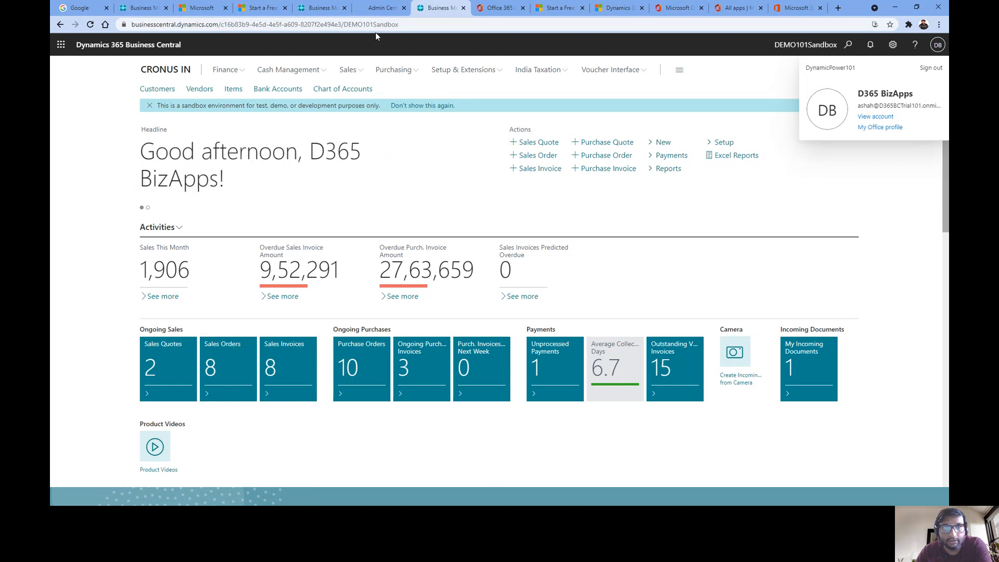
drag(406, 27, 295, 25)
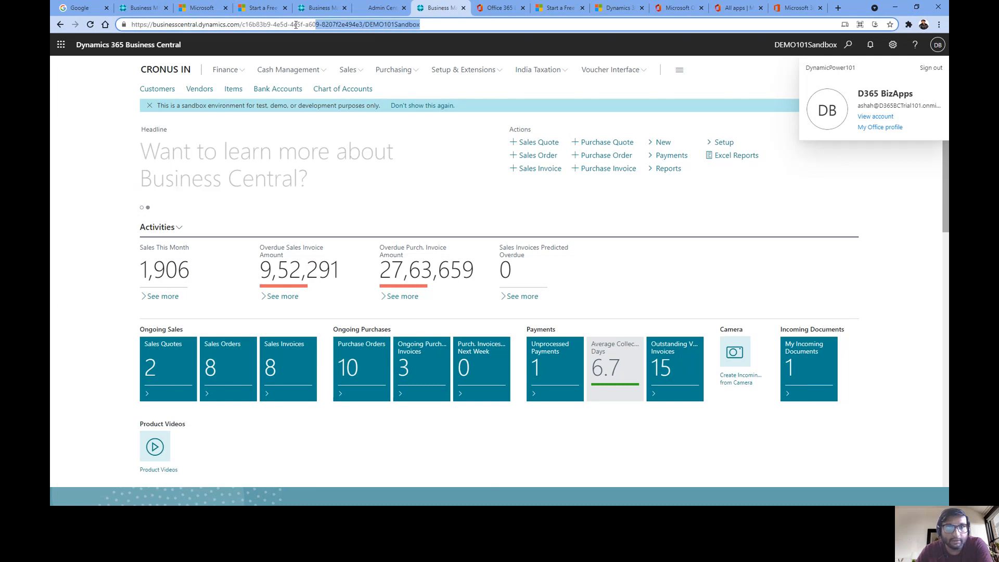
click(296, 24)
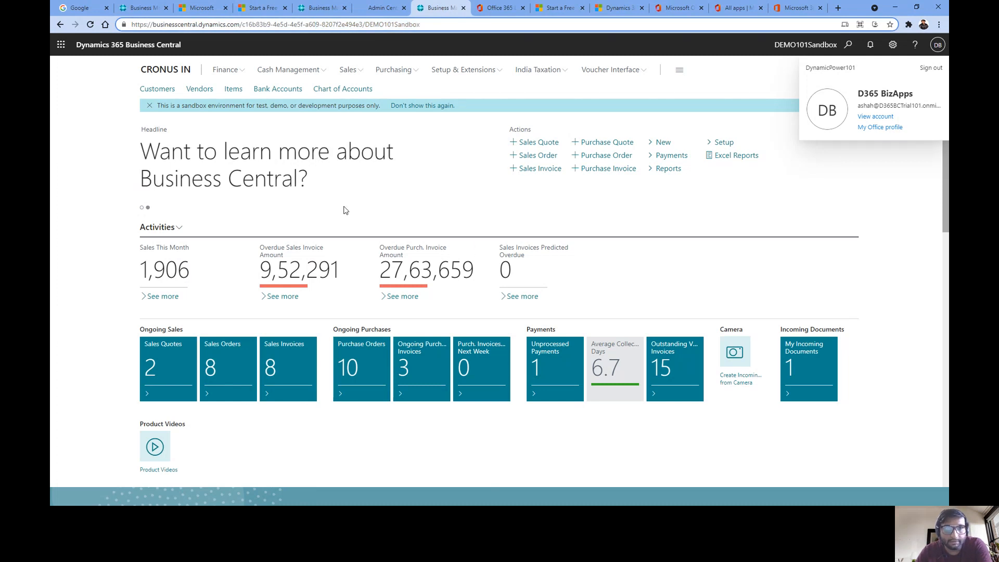
click(83, 215)
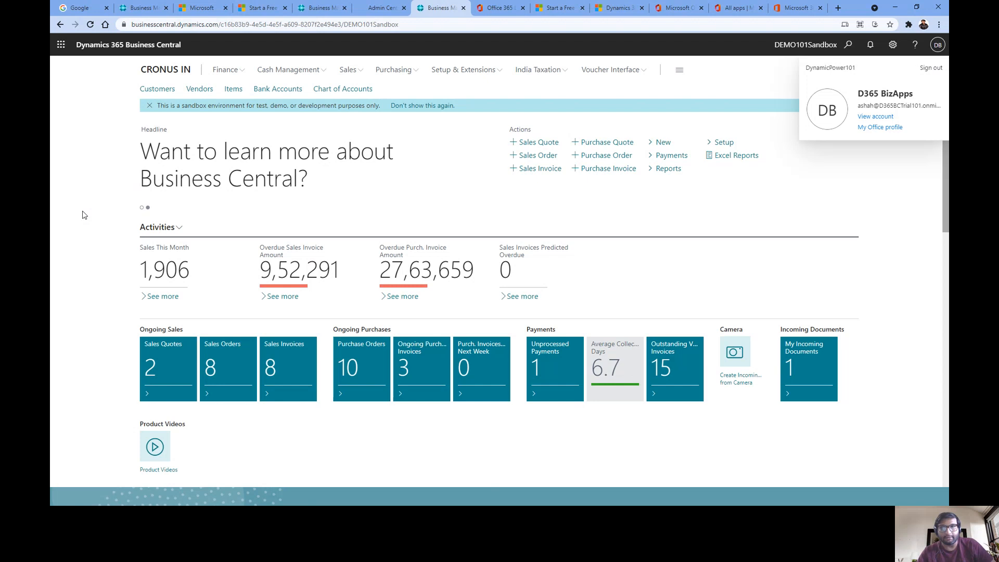
Step: Open the sandbox's Company Information page from the settings
click(893, 47)
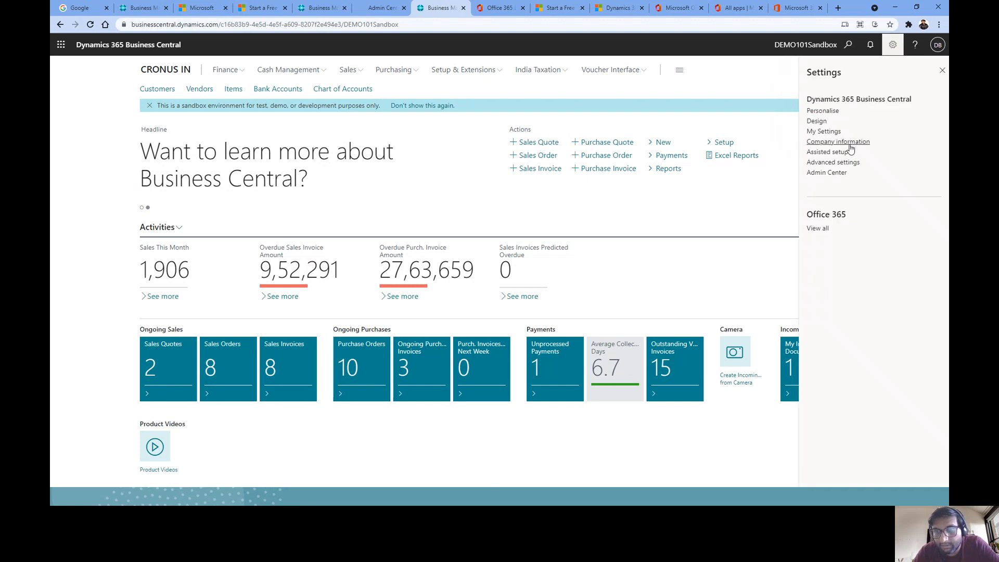
click(851, 144)
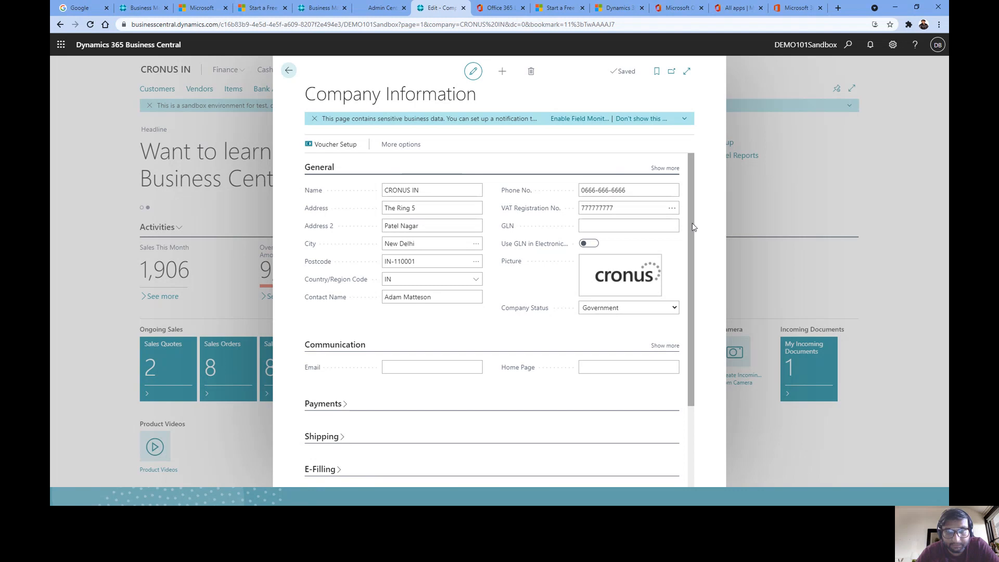
Step: Review the general company details on the Company Information page and return to the CRONUS IN home page
mouse_move(692, 222)
mouse_down()
mouse_move(696, 318)
mouse_move(689, 206)
mouse_up()
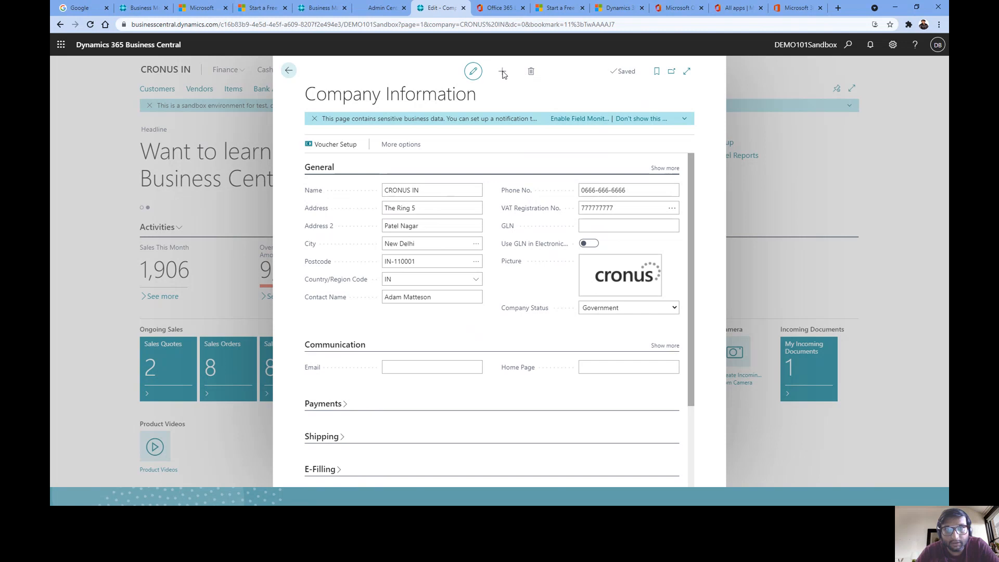
click(289, 70)
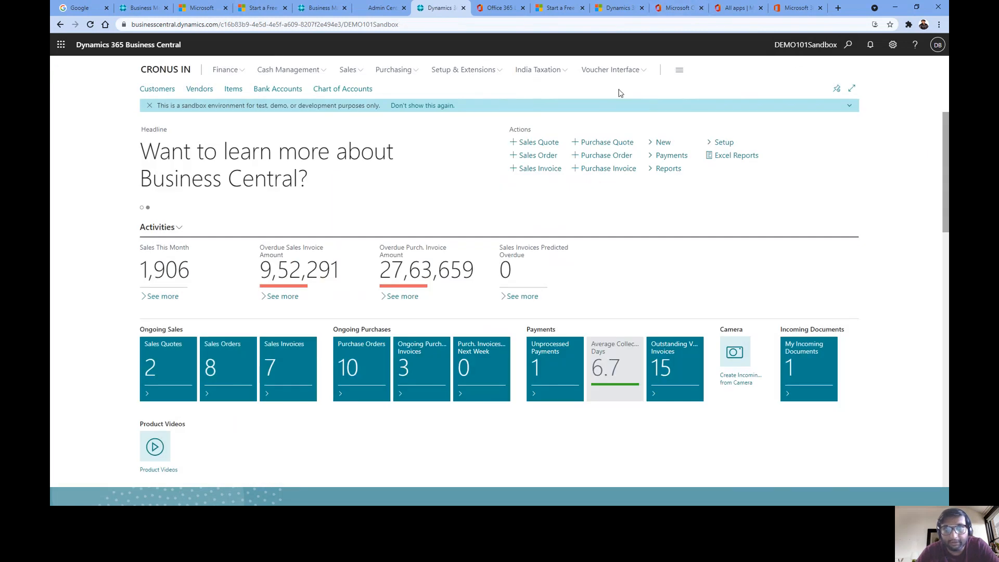
Step: Search for "company", open the Company Information page from the results, and go back to the home page
click(849, 45)
text(company)
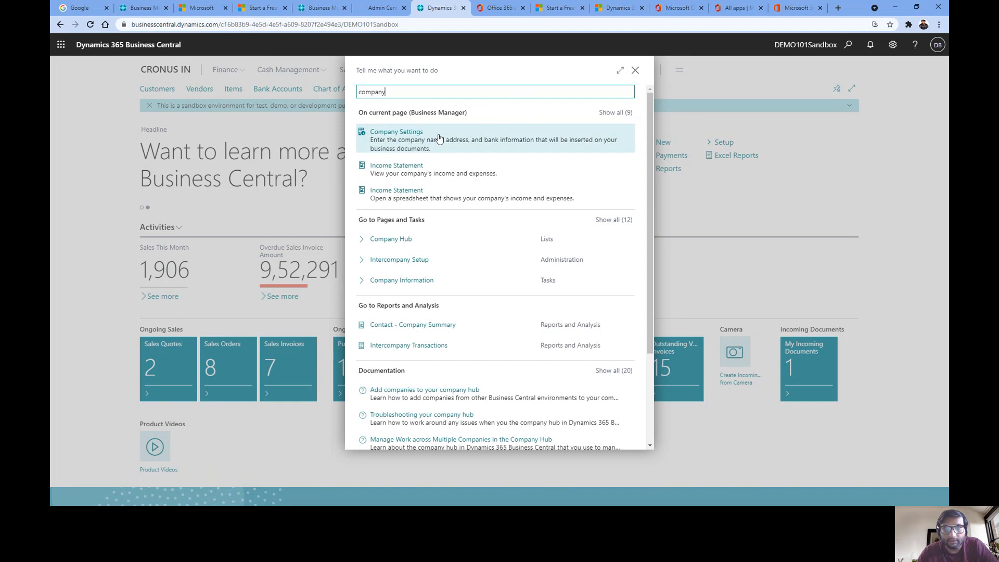
click(400, 276)
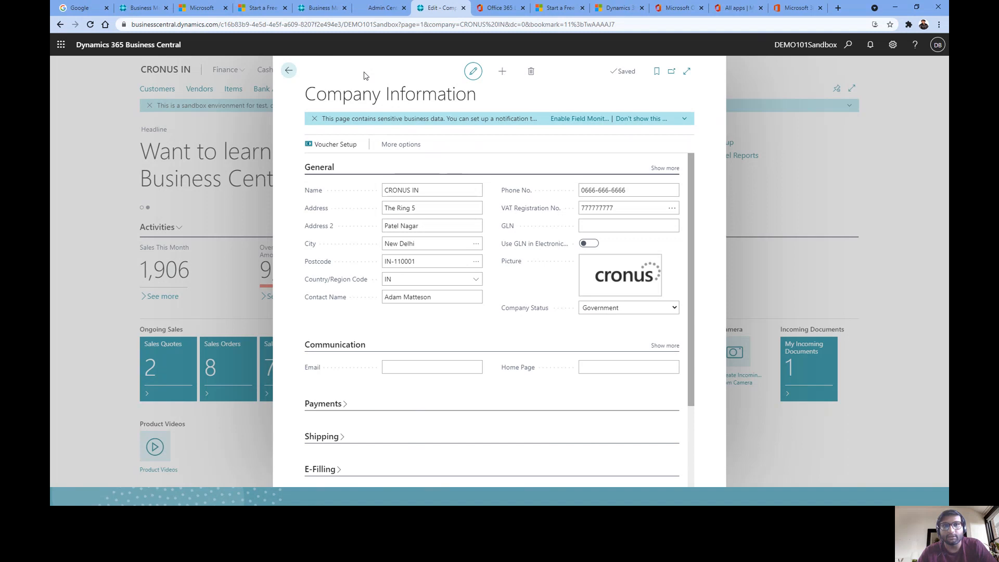
click(288, 72)
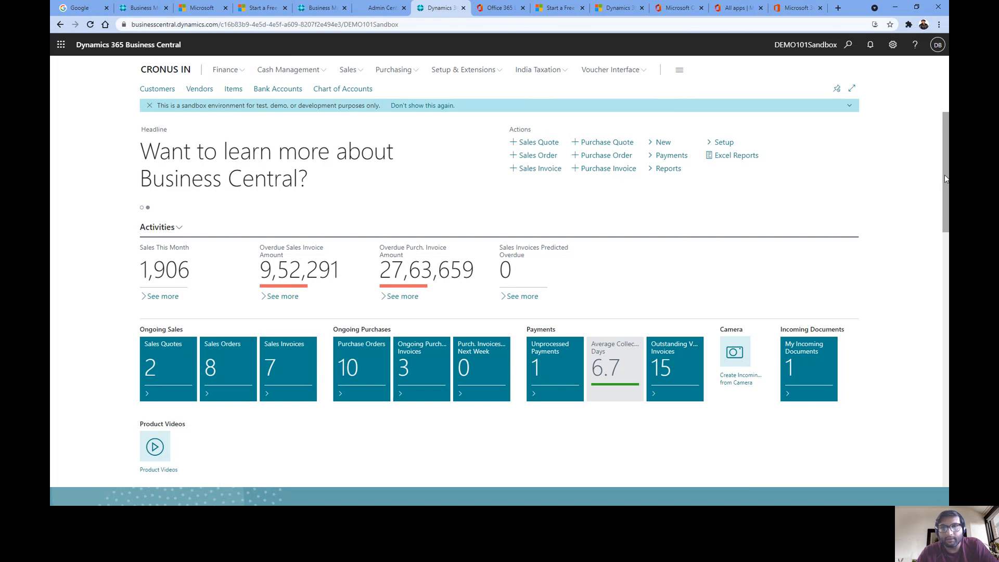
mouse_move(945, 173)
mouse_down()
mouse_move(941, 250)
mouse_move(944, 174)
mouse_up()
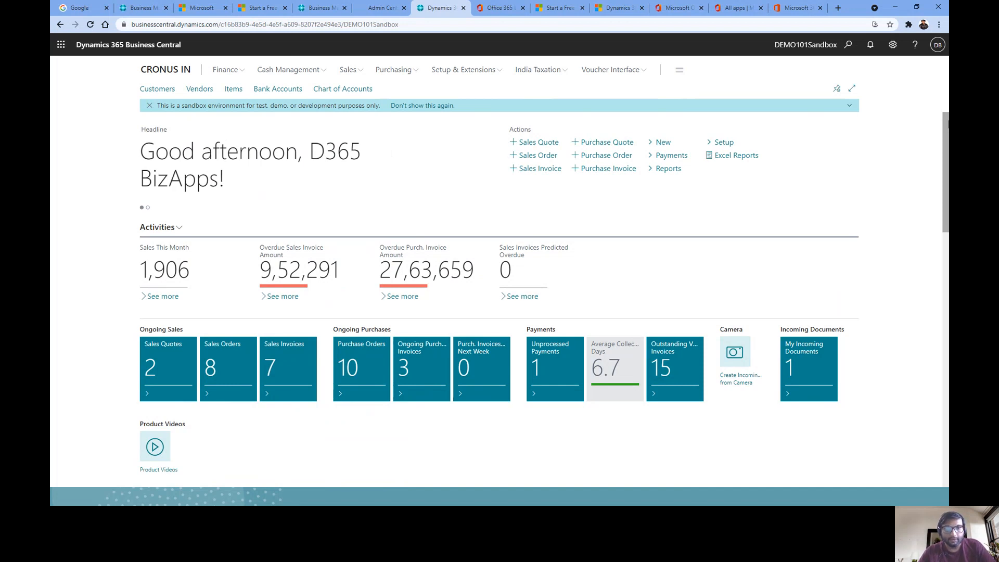
Step: Switch to the PowerPoint slide show and advance from the Environments slide to the closing Thanks slide
key(alt+Tab)
key(alt+Tab)
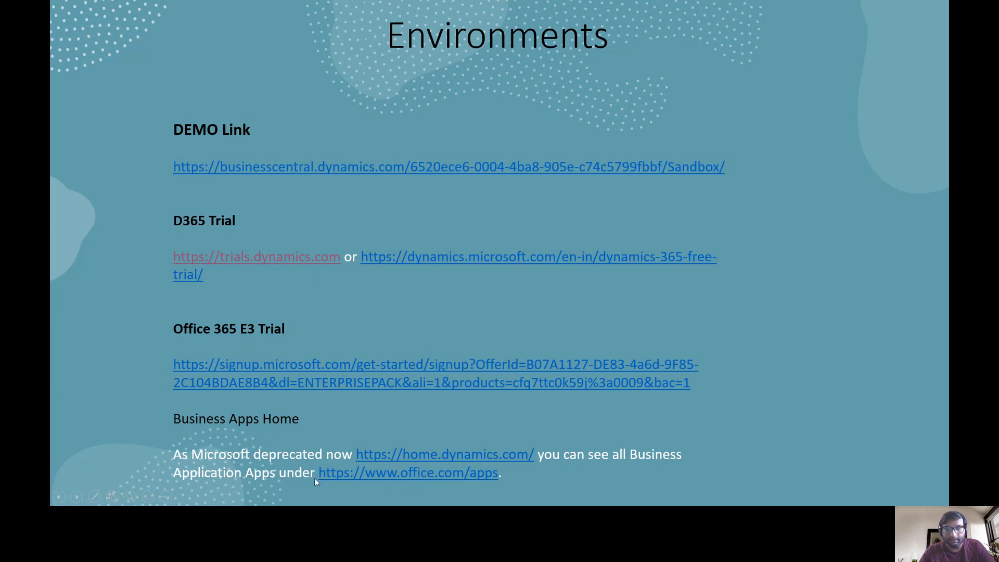
key(Right)
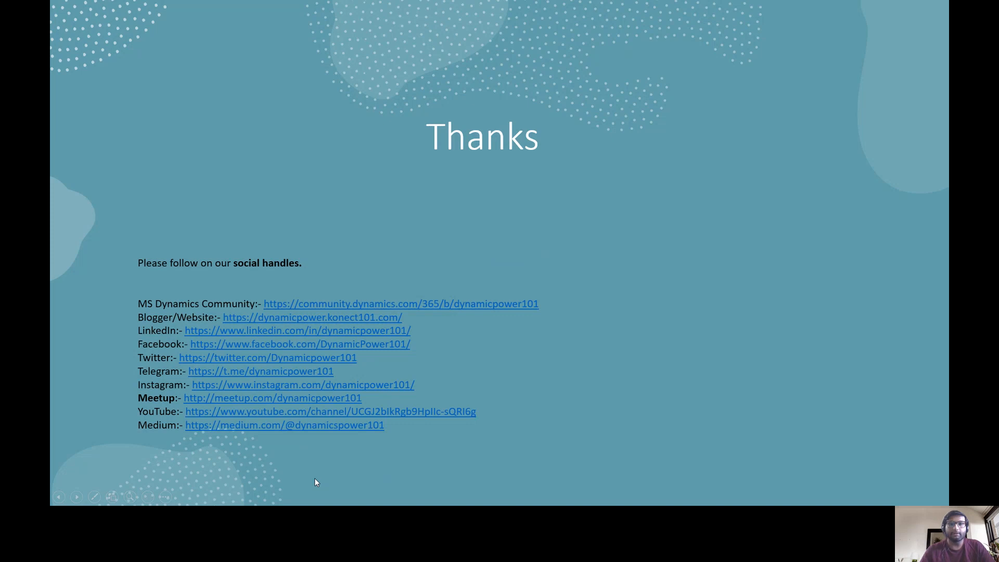